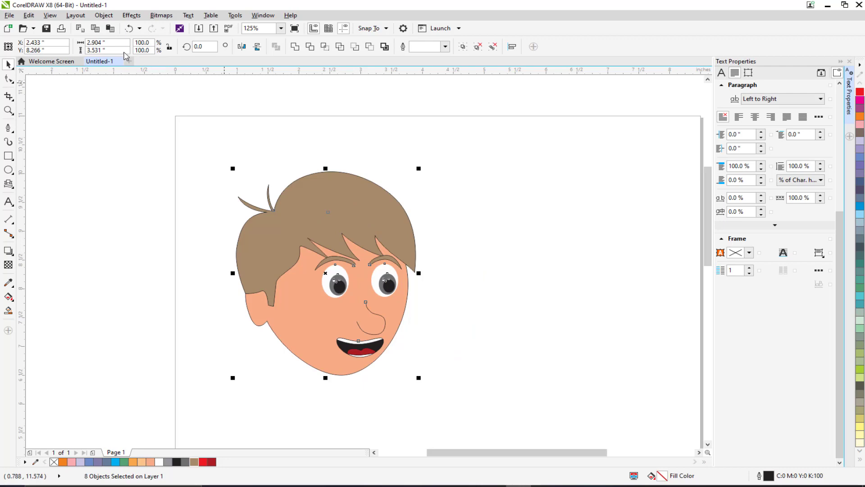
Step: Draw two overlapping ellipses beside the face to demonstrate shaping
{"action": "left_click", "coordinate": [476, 201]}
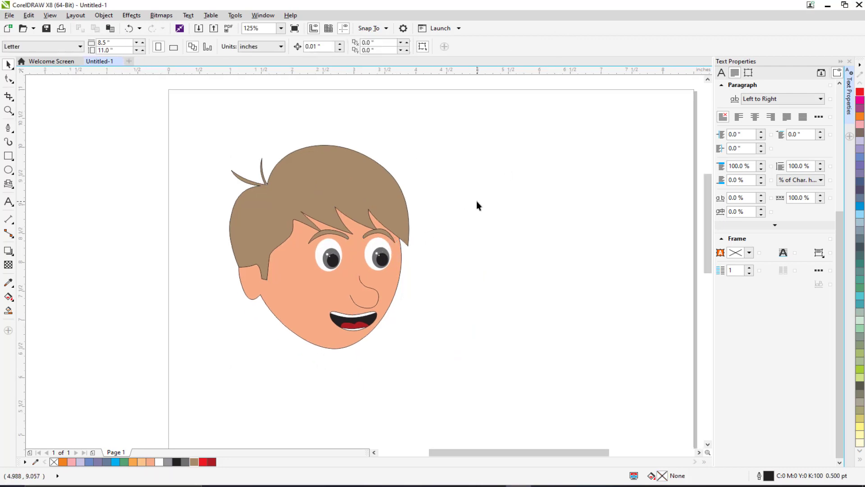
{"action": "left_click", "coordinate": [8, 170]}
{"action": "left_click_drag", "start_coordinate": [470, 157], "coordinate": [616, 295]}
{"action": "left_click", "coordinate": [465, 131]}
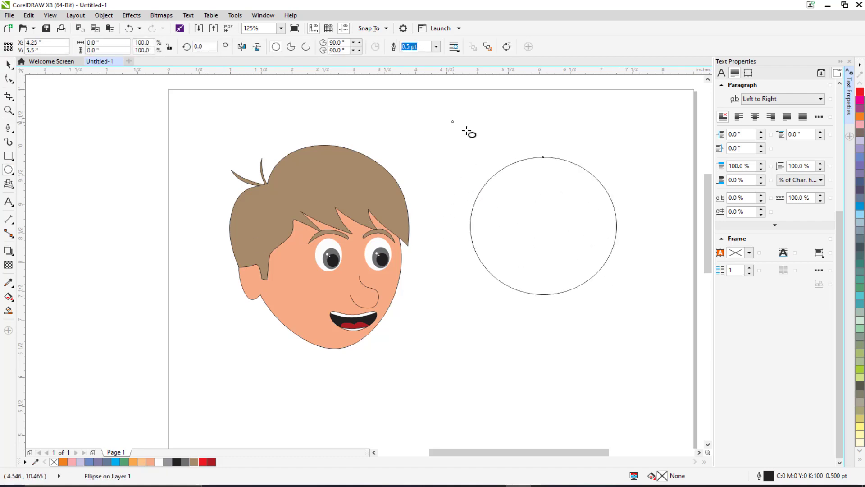
{"action": "left_click_drag", "start_coordinate": [451, 120], "coordinate": [572, 215]}
Step: Select both ellipses and weld them together, then undo the weld
{"action": "key", "text": "space"}
{"action": "left_click", "coordinate": [444, 112]}
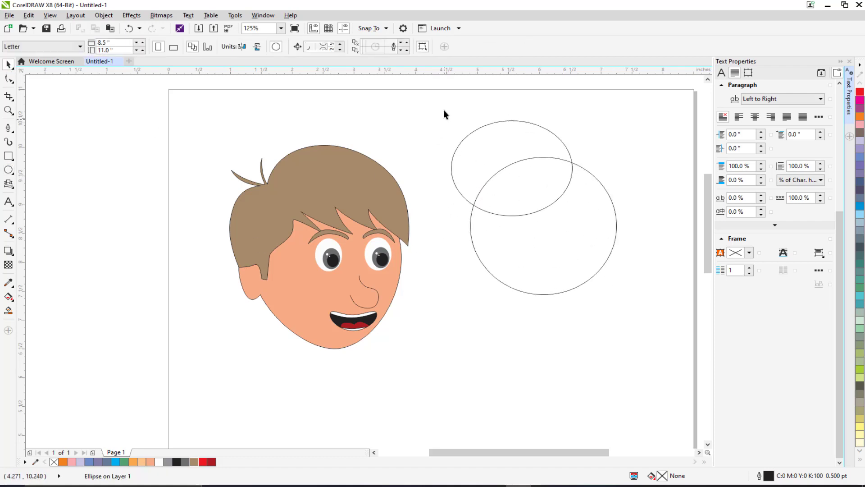
{"action": "left_click_drag", "start_coordinate": [443, 111], "coordinate": [622, 313]}
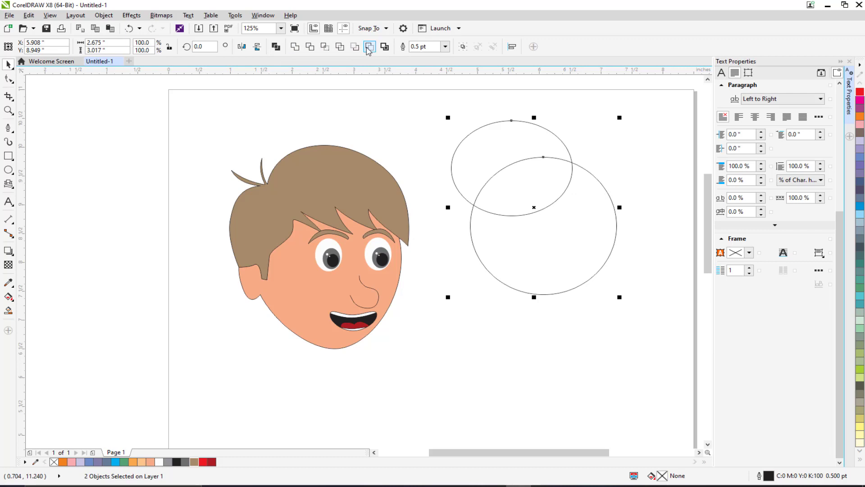
{"action": "left_click", "coordinate": [294, 47]}
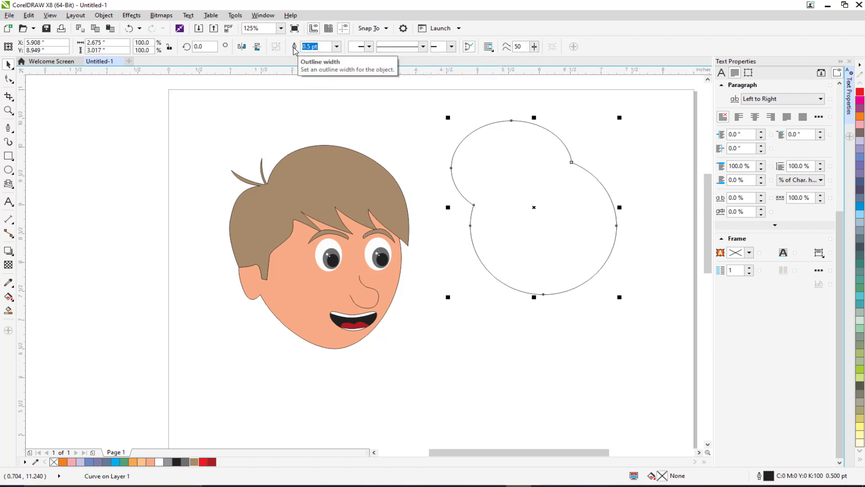
{"action": "key", "text": "ctrl+z"}
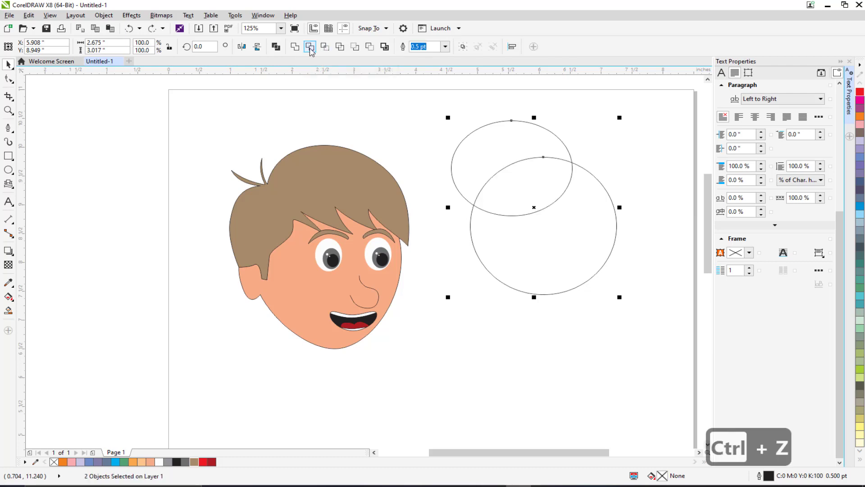
Step: Trim the lower ellipse with the upper one, pull them apart, and delete both shapes
{"action": "left_click", "coordinate": [310, 48]}
{"action": "left_click_drag", "start_coordinate": [501, 172], "coordinate": [447, 148]}
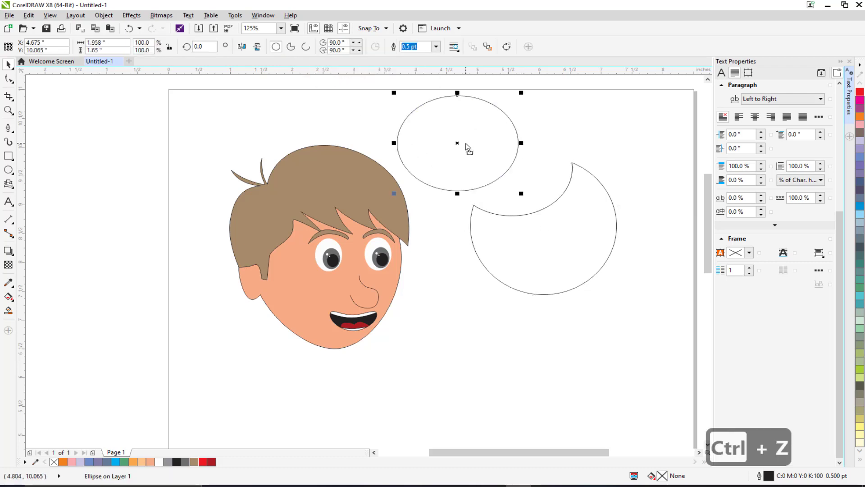
{"action": "left_click", "coordinate": [472, 167]}
{"action": "key", "text": "Delete"}
{"action": "left_click", "coordinate": [570, 247]}
{"action": "key", "text": "Delete"}
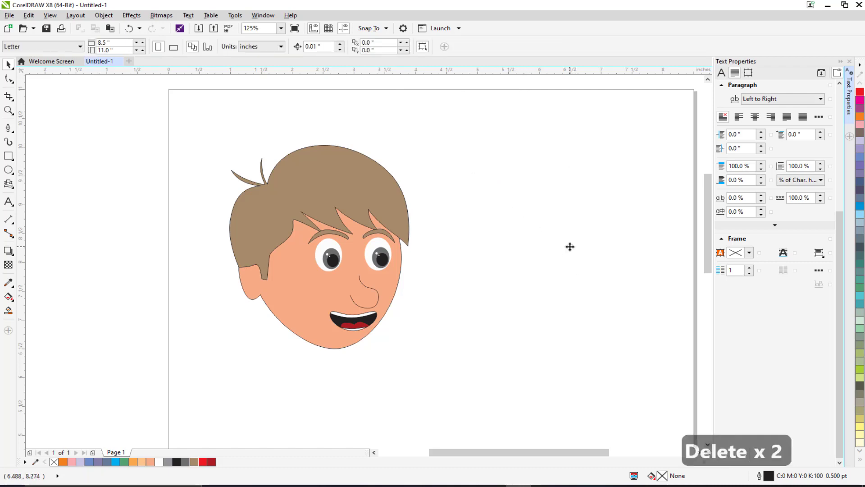
Step: Draw an oval about 2.4 by 3 inches to the right of the face
{"action": "left_click_drag", "start_coordinate": [523, 255], "coordinate": [490, 242]}
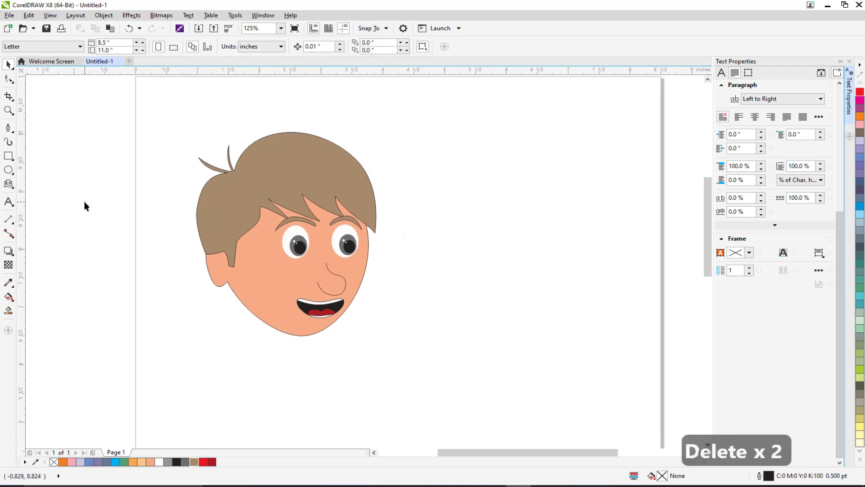
{"action": "left_click", "coordinate": [8, 169]}
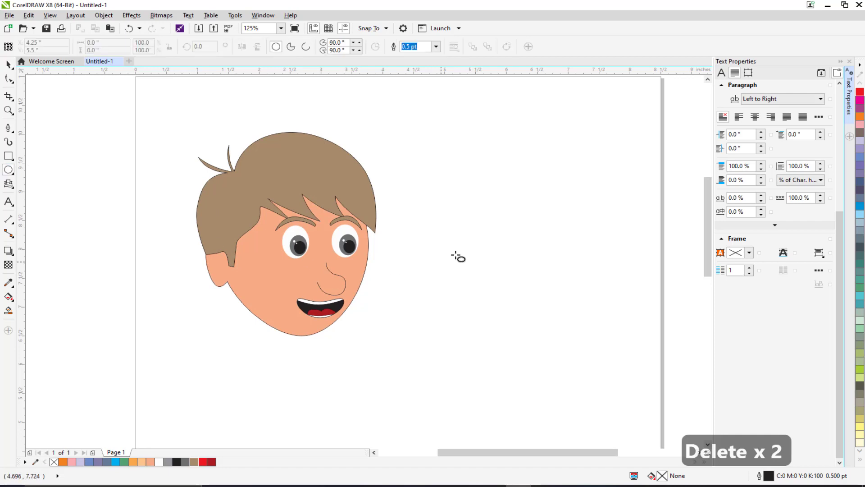
{"action": "left_click_drag", "start_coordinate": [447, 163], "coordinate": [600, 338]}
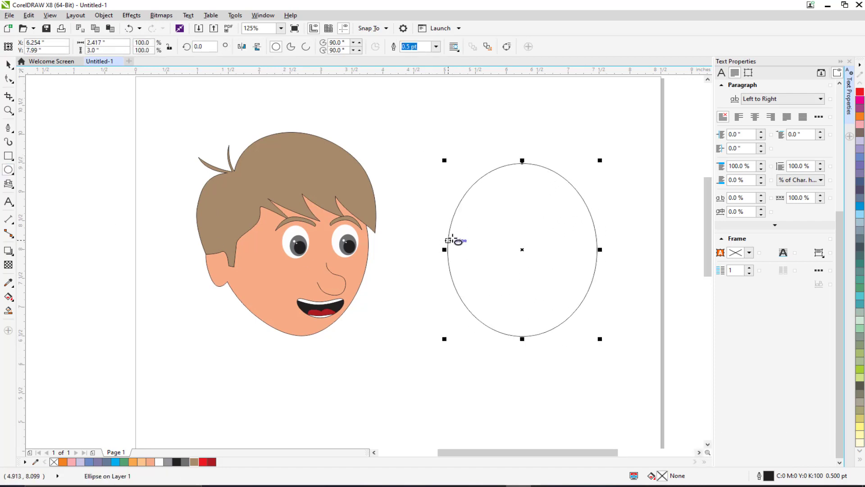
Step: Draw a larger oval about 2.9 by 3.5 inches overlapping the upper part of the first oval
{"action": "scroll", "coordinate": [435, 247], "scroll_direction": "up", "scroll_amount": 3}
{"action": "scroll", "coordinate": [434, 251], "scroll_direction": "down", "scroll_amount": 3}
{"action": "scroll", "coordinate": [432, 251], "scroll_direction": "down", "scroll_amount": 1}
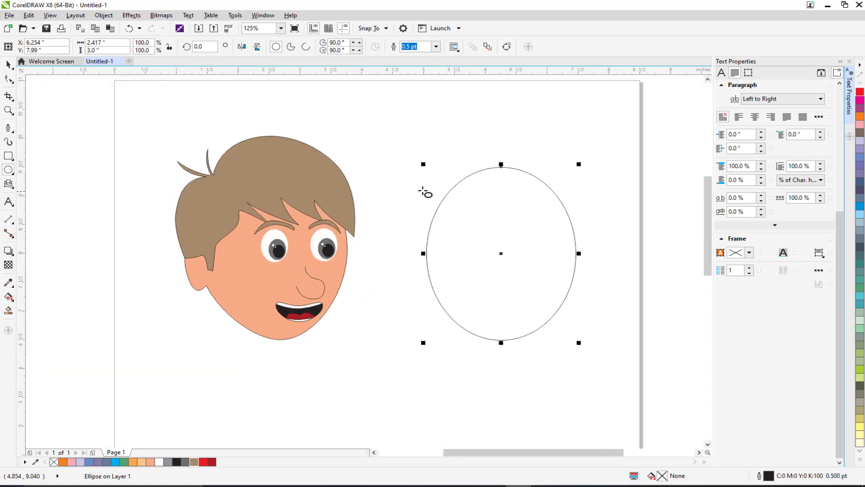
{"action": "left_click_drag", "start_coordinate": [397, 109], "coordinate": [579, 313]}
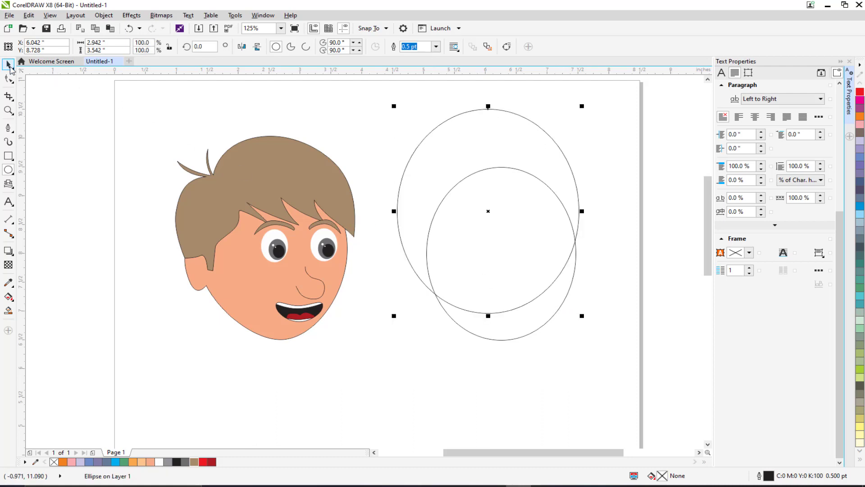
{"action": "left_click", "coordinate": [8, 66]}
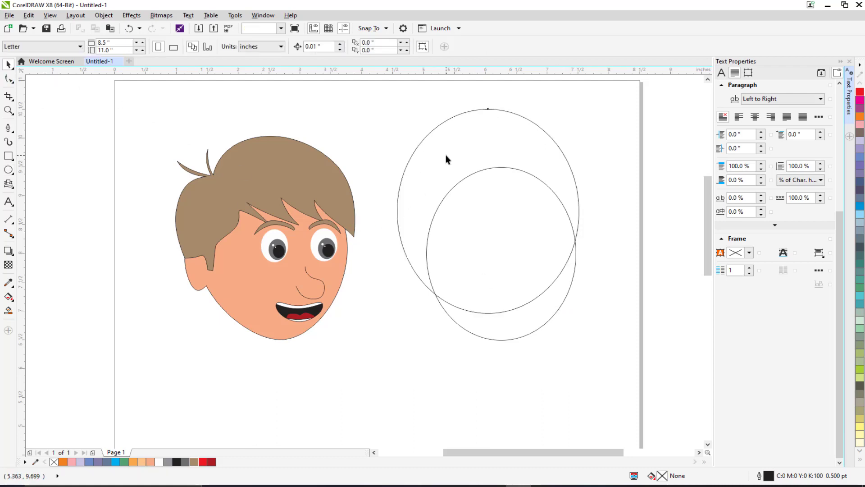
Step: Duplicate the large oval, move the copy down over the small oval, and narrow it slightly
{"action": "key", "text": "ctrl+d"}
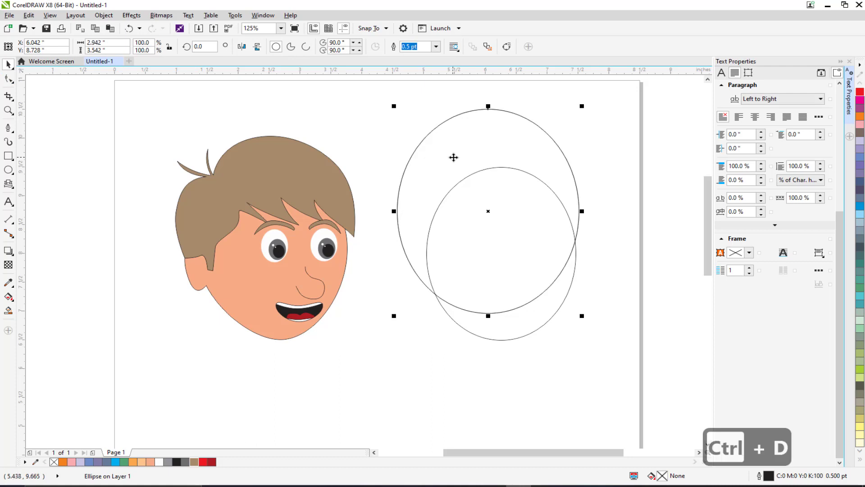
{"action": "left_click_drag", "start_coordinate": [457, 140], "coordinate": [477, 232]}
{"action": "left_click_drag", "start_coordinate": [413, 292], "coordinate": [432, 293]}
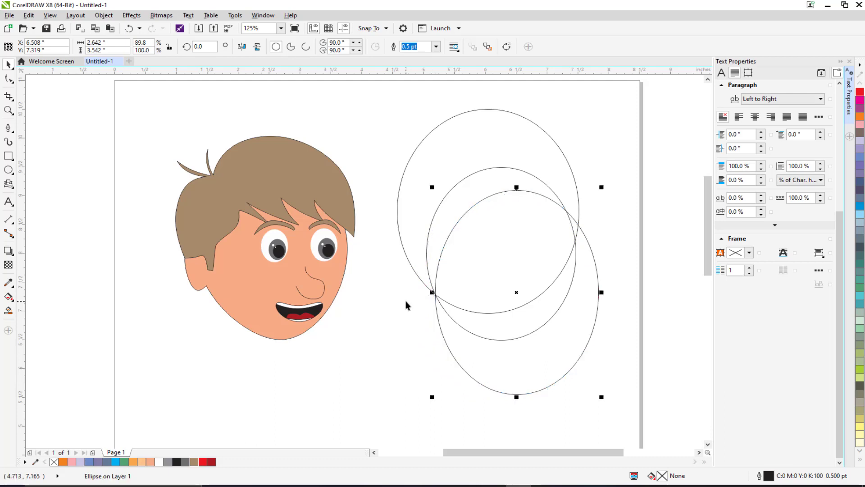
{"action": "left_click", "coordinate": [367, 360]}
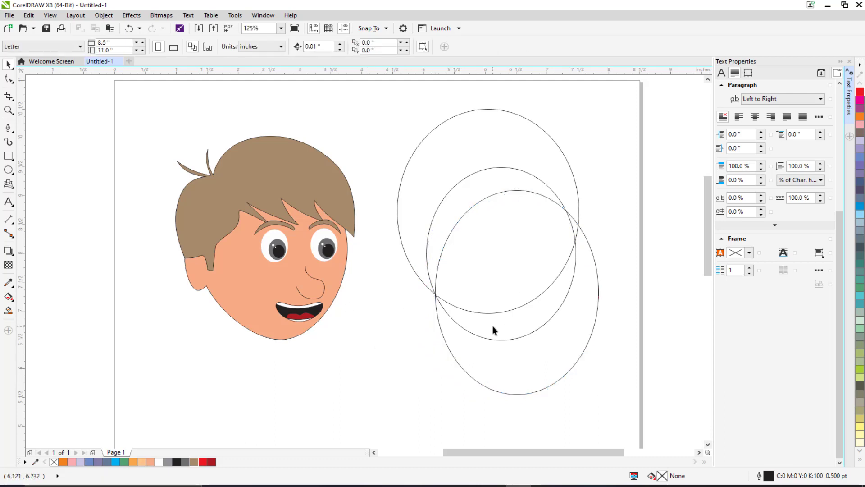
Step: Fill the small oval with light peach
{"action": "left_click", "coordinate": [498, 339]}
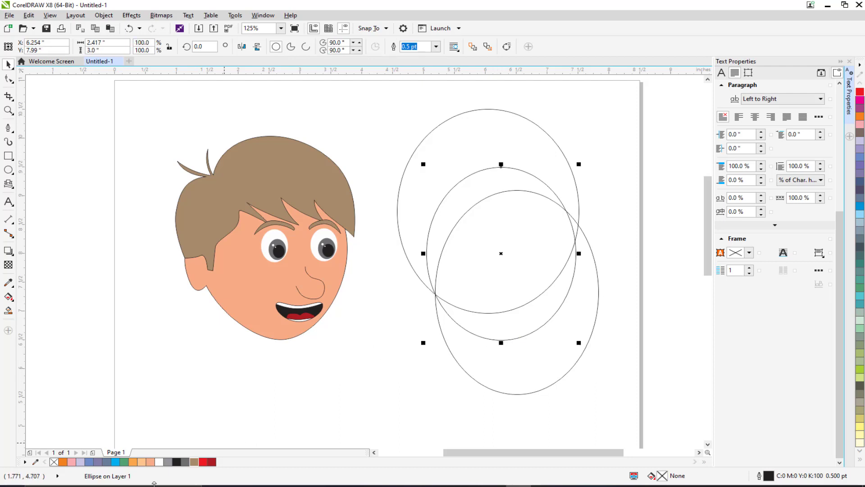
{"action": "left_click", "coordinate": [142, 461]}
{"action": "left_click", "coordinate": [384, 382]}
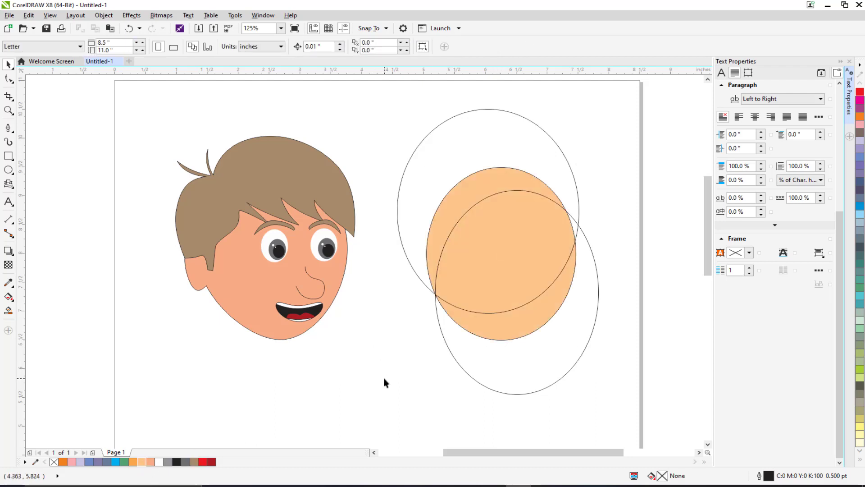
Step: Fill the large upper oval with brown
{"action": "left_click", "coordinate": [439, 142]}
{"action": "left_click", "coordinate": [194, 462]}
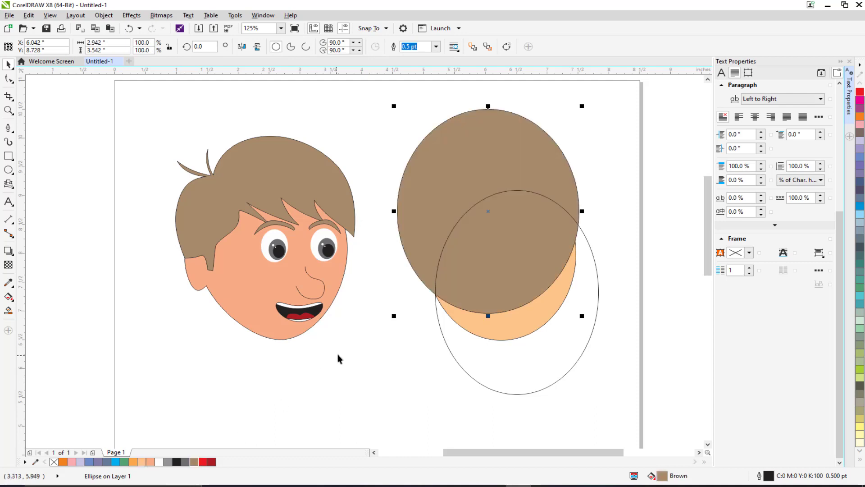
{"action": "left_click", "coordinate": [442, 386]}
Step: Draw a wide ellipse about 3.5 by 1.95 inches across the upper brown oval
{"action": "left_click", "coordinate": [498, 382]}
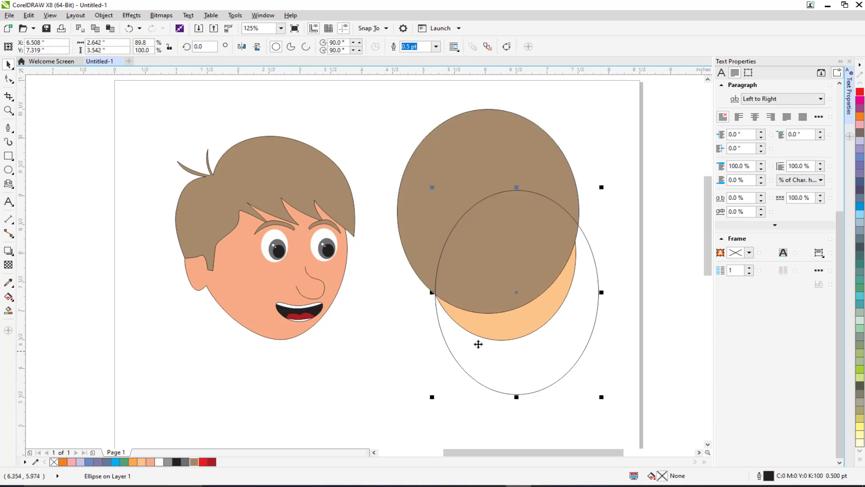
{"action": "scroll", "coordinate": [473, 272], "scroll_direction": "up", "scroll_amount": 2}
{"action": "scroll", "coordinate": [473, 266], "scroll_direction": "down", "scroll_amount": 2}
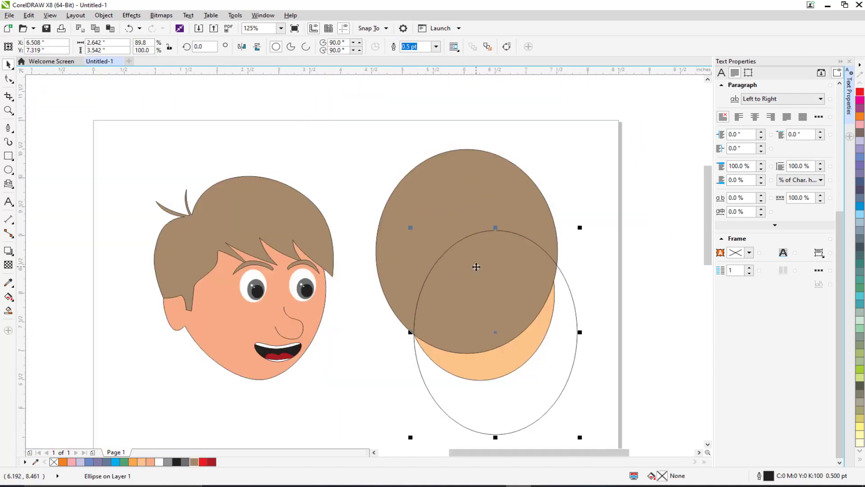
{"action": "left_click", "coordinate": [9, 171]}
{"action": "left_click_drag", "start_coordinate": [376, 146], "coordinate": [596, 262]}
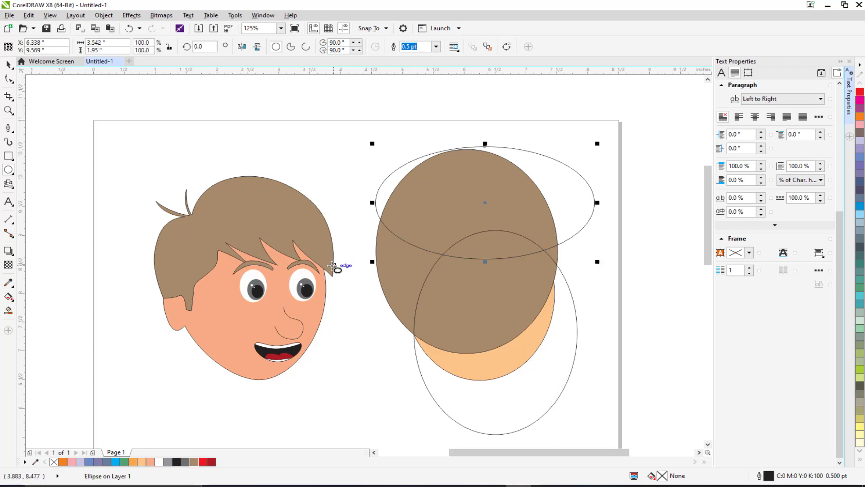
Step: Rotate the wide ellipse about 15 degrees
{"action": "key", "text": "space"}
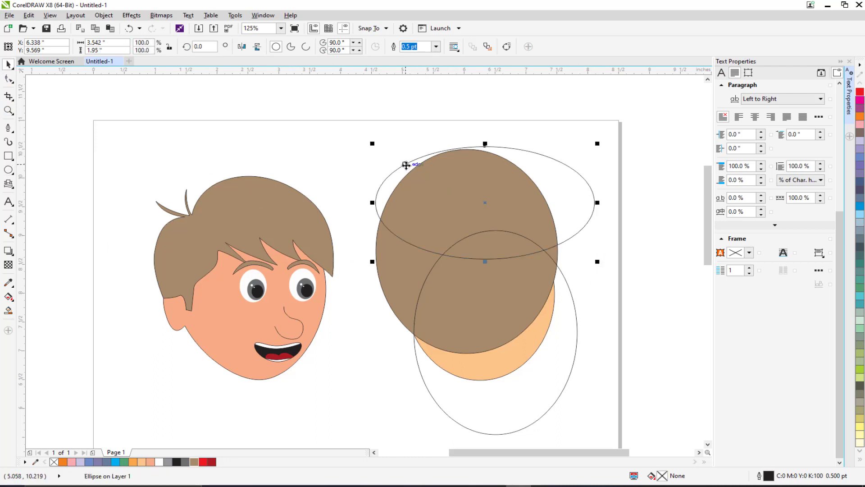
{"action": "left_click", "coordinate": [406, 165]}
{"action": "left_click_drag", "start_coordinate": [370, 145], "coordinate": [399, 182]}
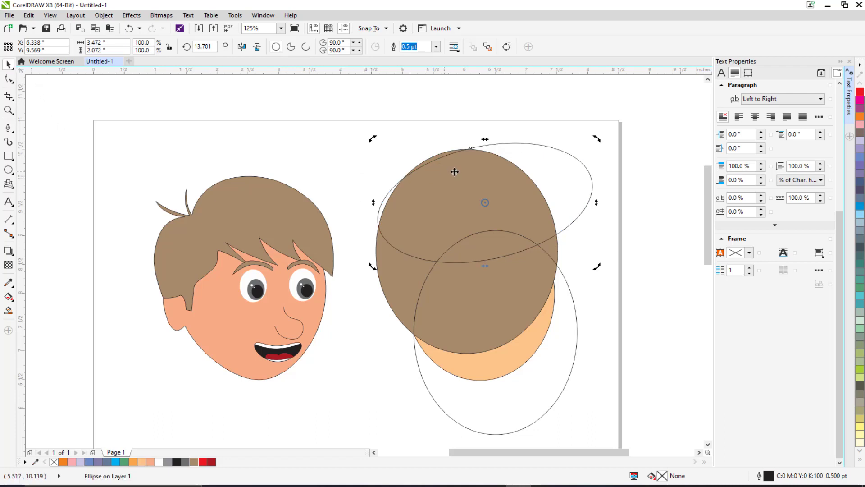
{"action": "left_click_drag", "start_coordinate": [548, 150], "coordinate": [539, 152]}
{"action": "left_click", "coordinate": [553, 144]}
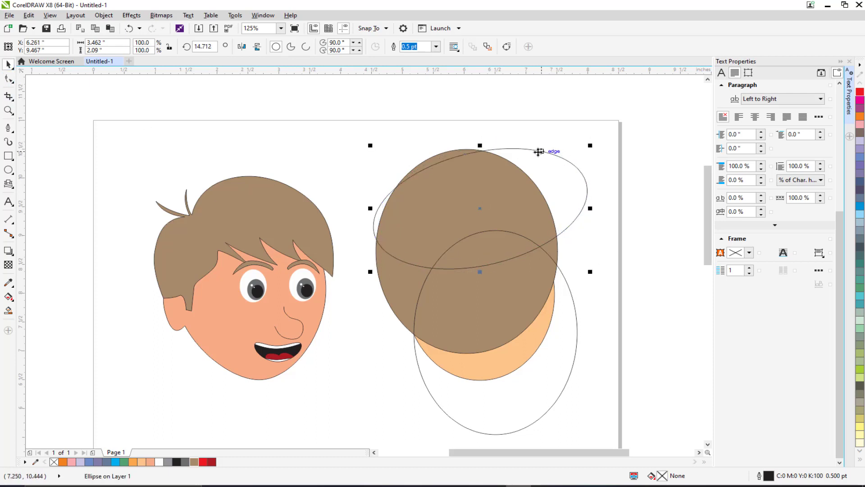
Step: Trim the lower duplicate oval with the rotated ellipse, then delete the ellipse
{"action": "left_click", "coordinate": [569, 341], "text": "shift"}
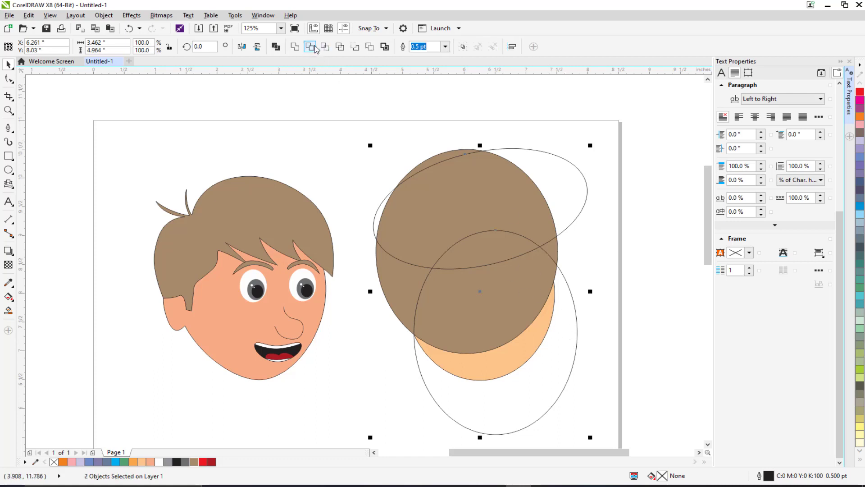
{"action": "left_click", "coordinate": [331, 147]}
{"action": "left_click", "coordinate": [574, 213]}
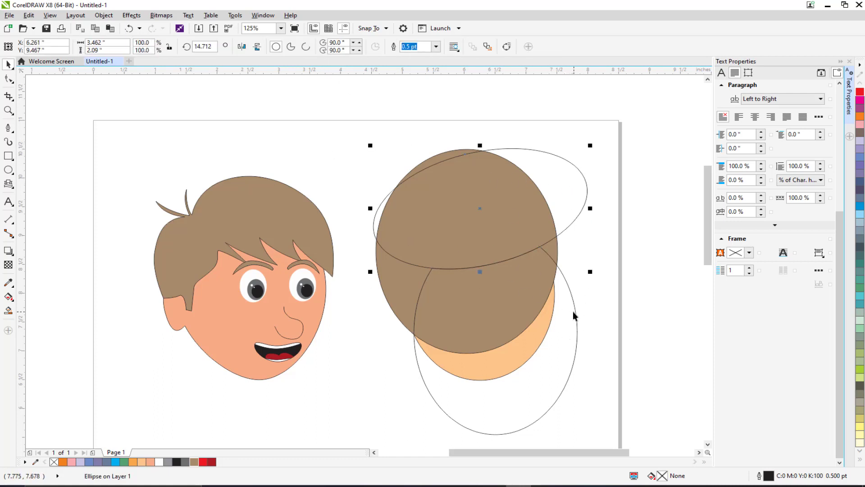
{"action": "key", "text": "Delete"}
Step: Scale the trimmed shape down to about 92%
{"action": "left_click", "coordinate": [532, 391]}
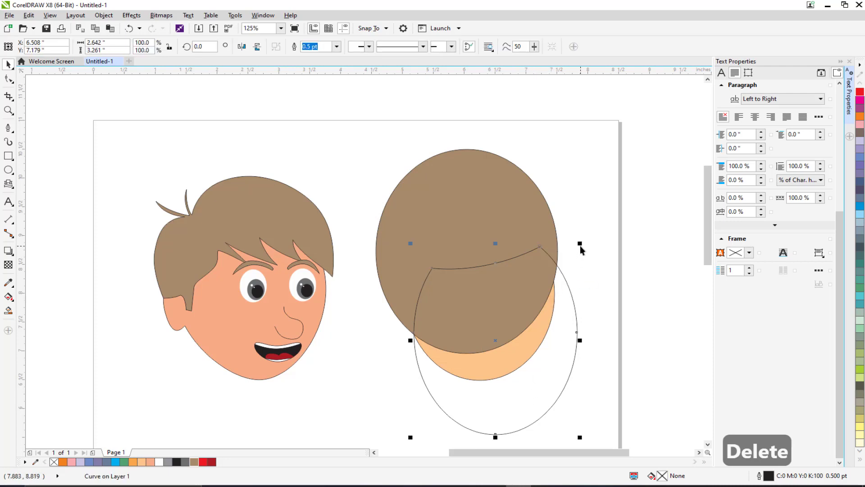
{"action": "left_click_drag", "start_coordinate": [579, 243], "coordinate": [573, 246]}
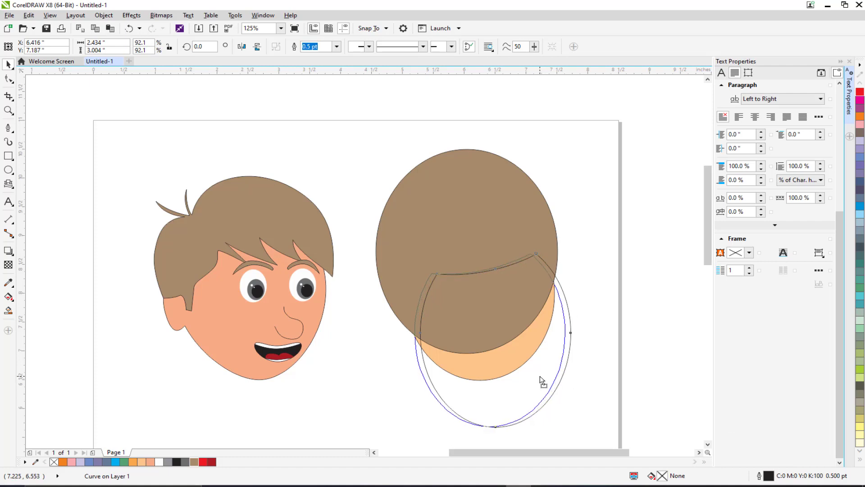
{"action": "left_click_drag", "start_coordinate": [541, 380], "coordinate": [541, 380]}
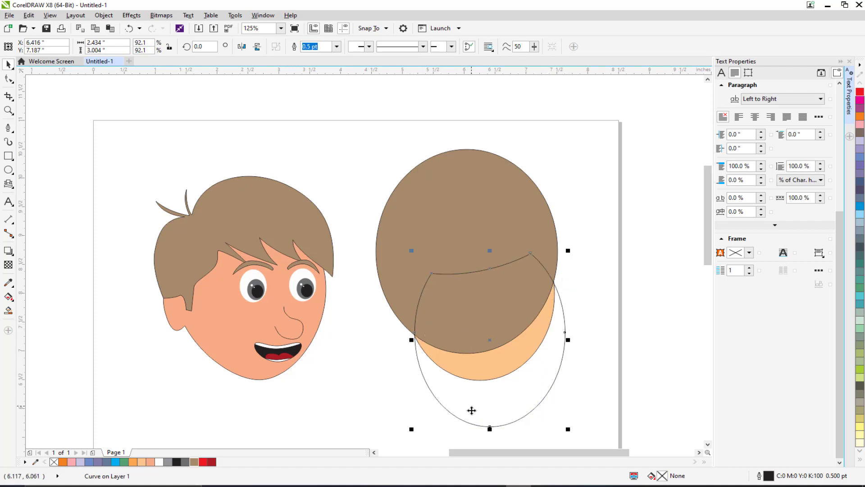
Step: Trim the brown oval with the trimmed shape, then delete the cutting shape to reveal the hairline
{"action": "left_click", "coordinate": [461, 190], "text": "shift"}
{"action": "left_click", "coordinate": [310, 47]}
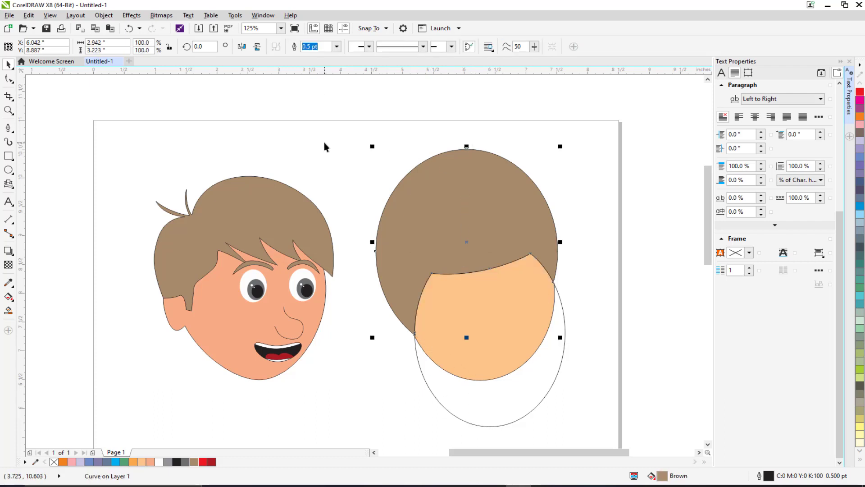
{"action": "left_click", "coordinate": [435, 351]}
{"action": "key", "text": "Delete"}
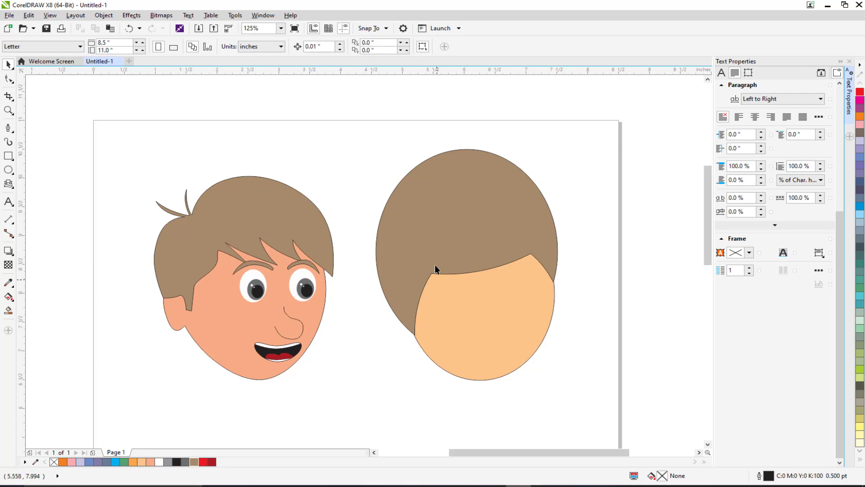
Step: Draw a curved parting line down the left side of the hair with the Pen tool
{"action": "scroll", "coordinate": [423, 247], "scroll_direction": "up", "scroll_amount": 2}
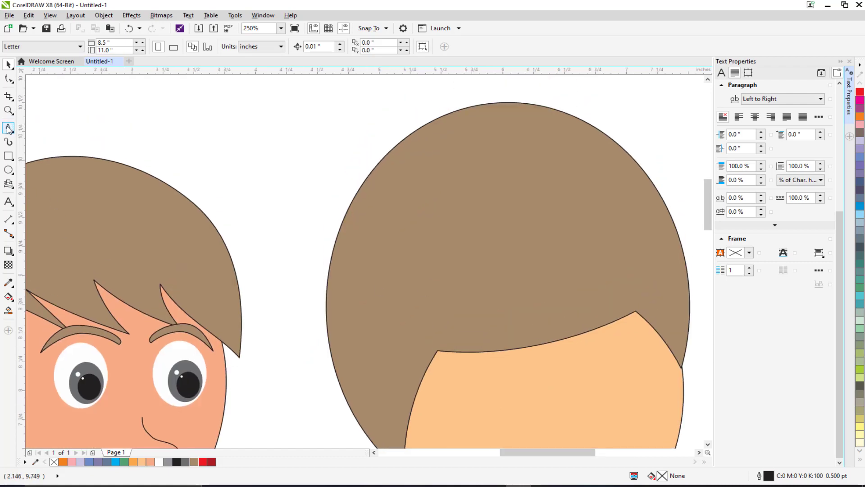
{"action": "left_click", "coordinate": [9, 128]}
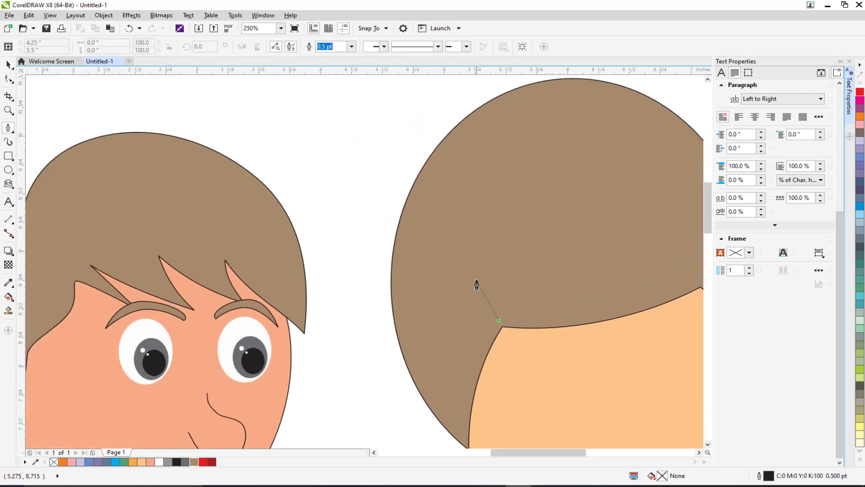
{"action": "left_click_drag", "start_coordinate": [467, 247], "coordinate": [460, 215]}
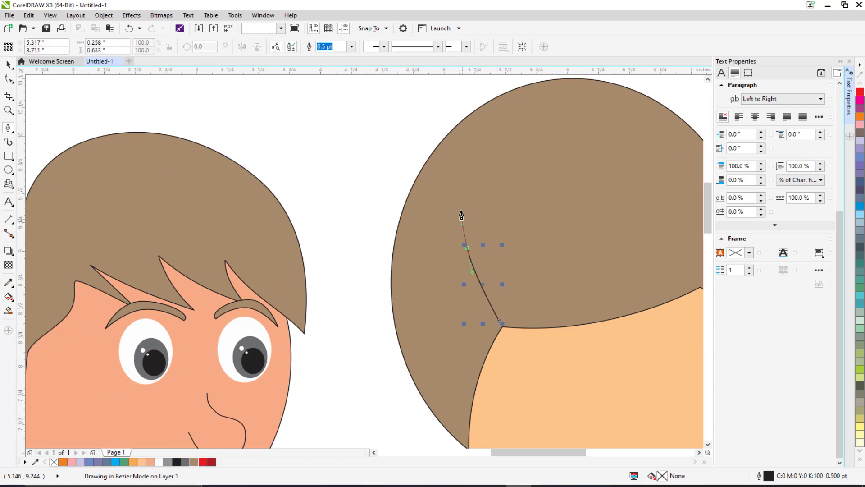
{"action": "left_click", "coordinate": [460, 184]}
{"action": "key", "text": "Return"}
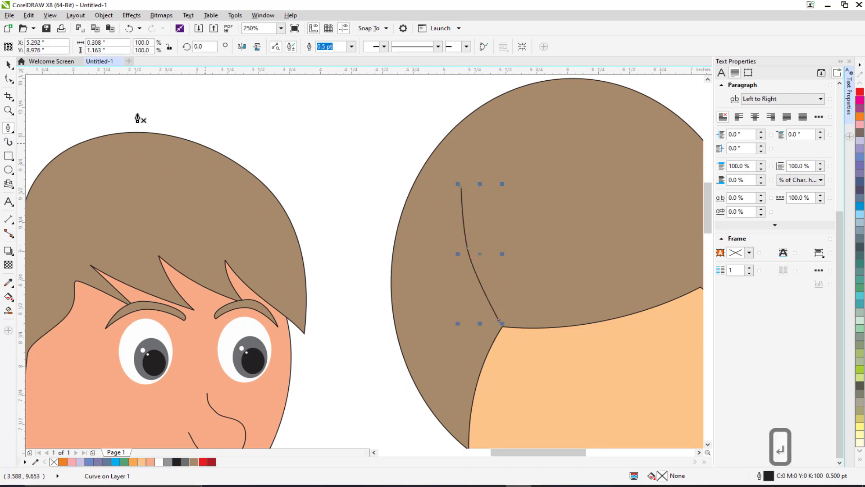
{"action": "left_click", "coordinate": [8, 64]}
{"action": "left_click", "coordinate": [288, 120]}
Step: Draw a pointed triangular tuft sticking out above the hair's upper left edge
{"action": "scroll", "coordinate": [437, 212], "scroll_direction": "down", "scroll_amount": 2}
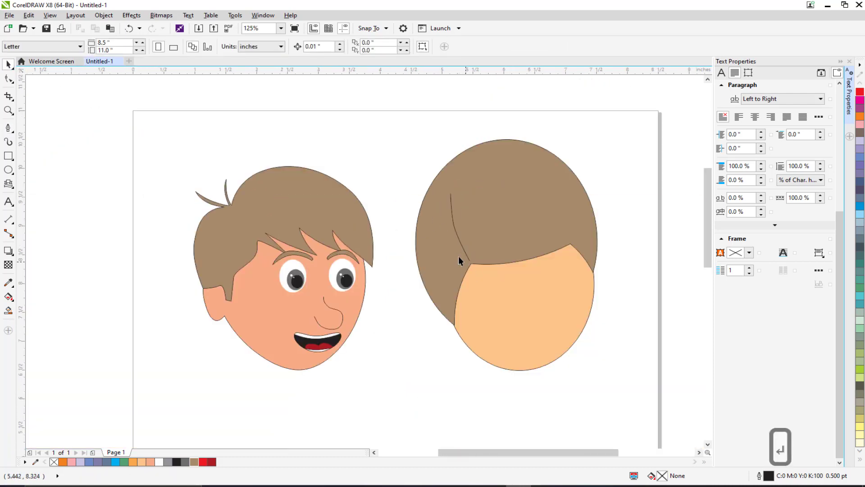
{"action": "scroll", "coordinate": [421, 199], "scroll_direction": "up", "scroll_amount": 2}
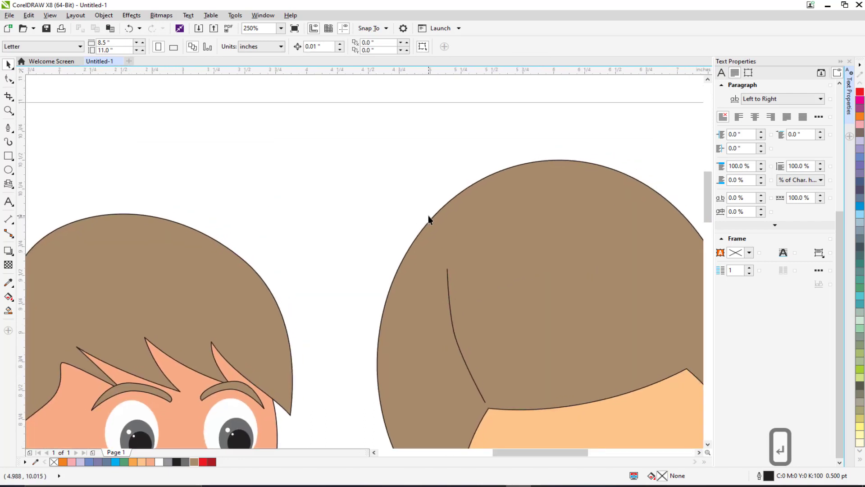
{"action": "scroll", "coordinate": [429, 218], "scroll_direction": "up", "scroll_amount": 2}
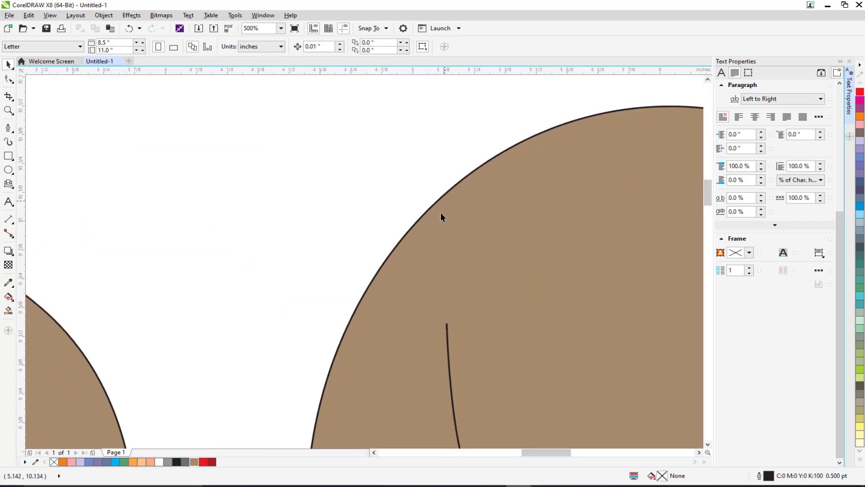
{"action": "left_click", "coordinate": [8, 127]}
{"action": "mouse_move", "coordinate": [498, 141]}
{"action": "left_mouse_down"}
{"action": "mouse_move", "coordinate": [447, 216]}
{"action": "mouse_move", "coordinate": [443, 272]}
{"action": "mouse_move", "coordinate": [440, 243]}
{"action": "mouse_move", "coordinate": [422, 220]}
{"action": "mouse_move", "coordinate": [399, 223]}
{"action": "left_mouse_up"}
{"action": "left_click", "coordinate": [499, 141]}
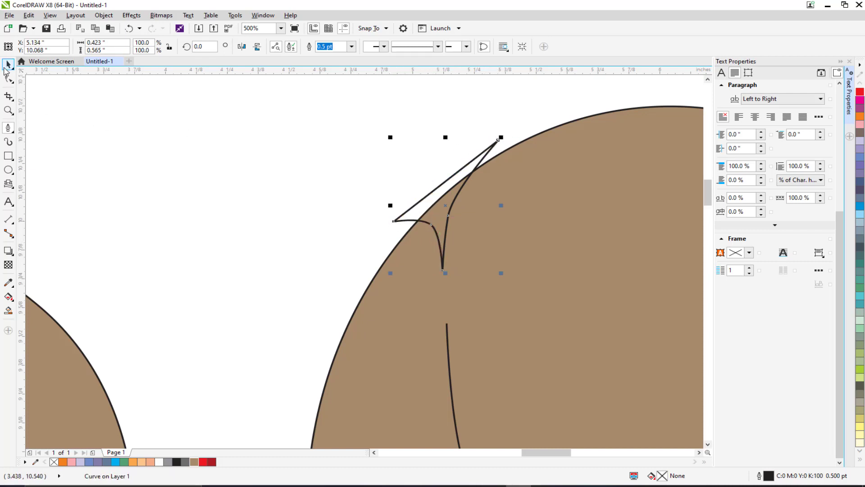
Step: Weld the tuft onto the hair shape and delete the leftover outline
{"action": "left_click", "coordinate": [9, 65]}
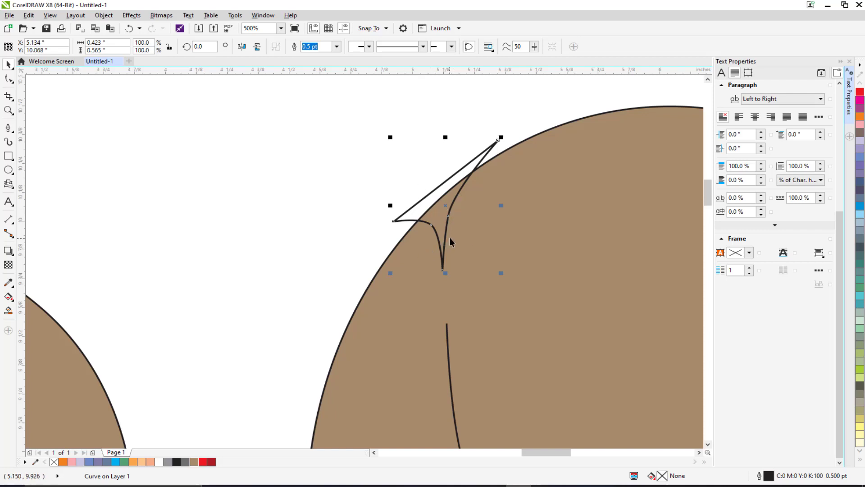
{"action": "left_click", "coordinate": [543, 223], "text": "shift"}
{"action": "scroll", "coordinate": [544, 223], "scroll_direction": "down", "scroll_amount": 4}
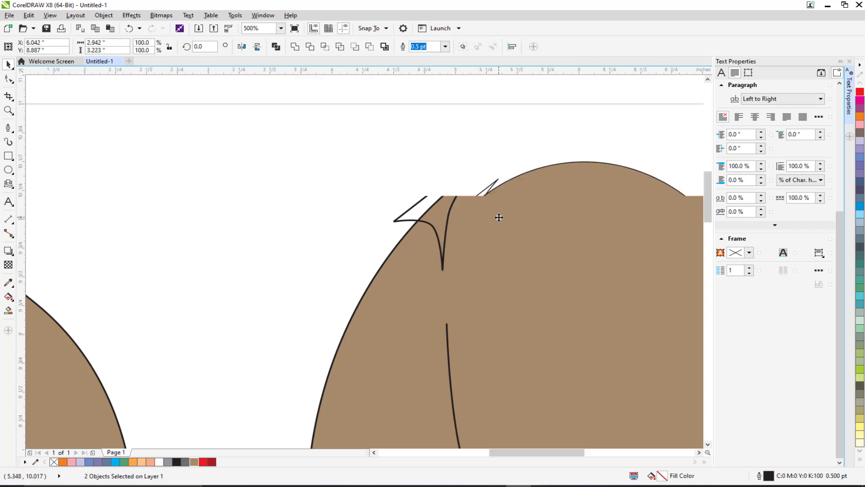
{"action": "left_click", "coordinate": [393, 163]}
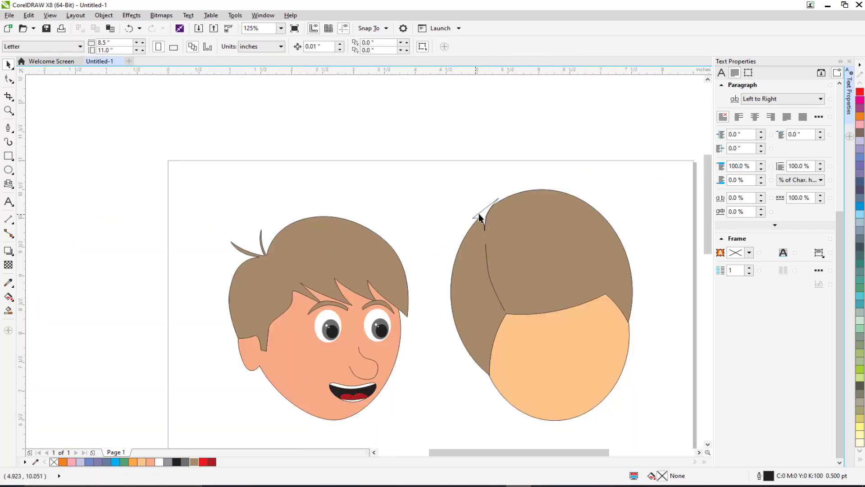
{"action": "left_click", "coordinate": [482, 203]}
{"action": "key", "text": "Delete"}
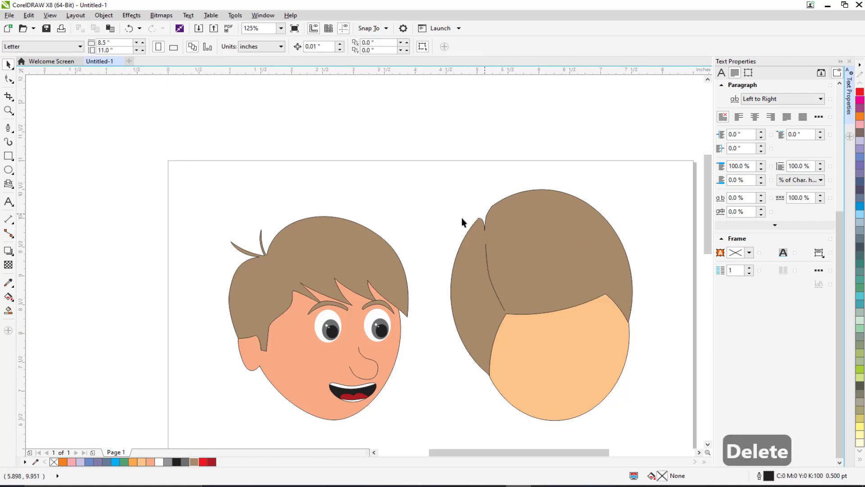
Step: Draw a narrow triangular strand across the hairline and fill it red
{"action": "left_click_drag", "start_coordinate": [479, 276], "coordinate": [431, 243]}
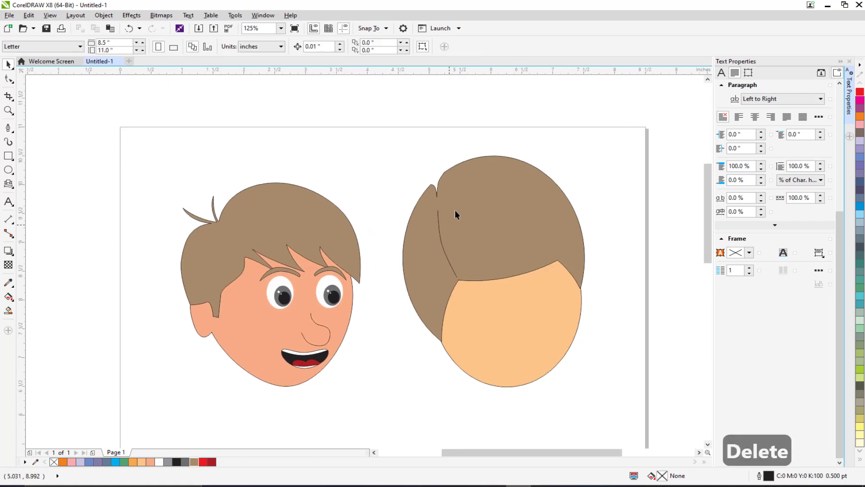
{"action": "scroll", "coordinate": [464, 237], "scroll_direction": "up", "scroll_amount": 2}
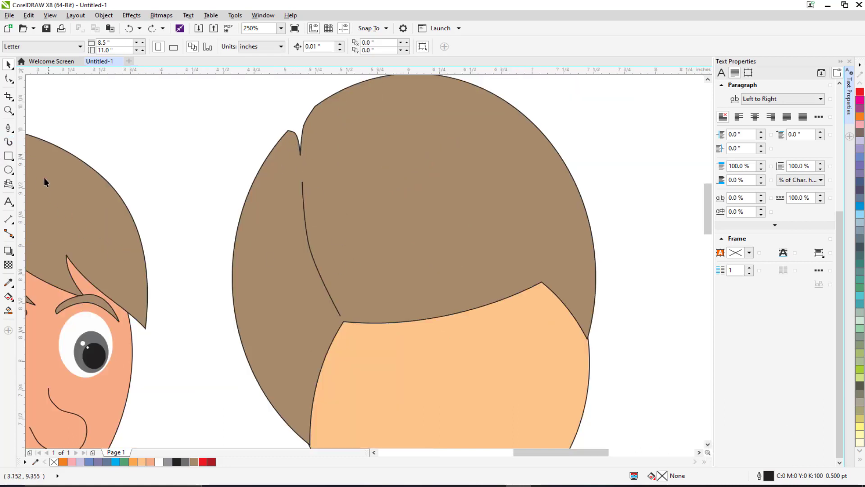
{"action": "left_click", "coordinate": [8, 128]}
{"action": "scroll", "coordinate": [365, 354], "scroll_direction": "up", "scroll_amount": 2}
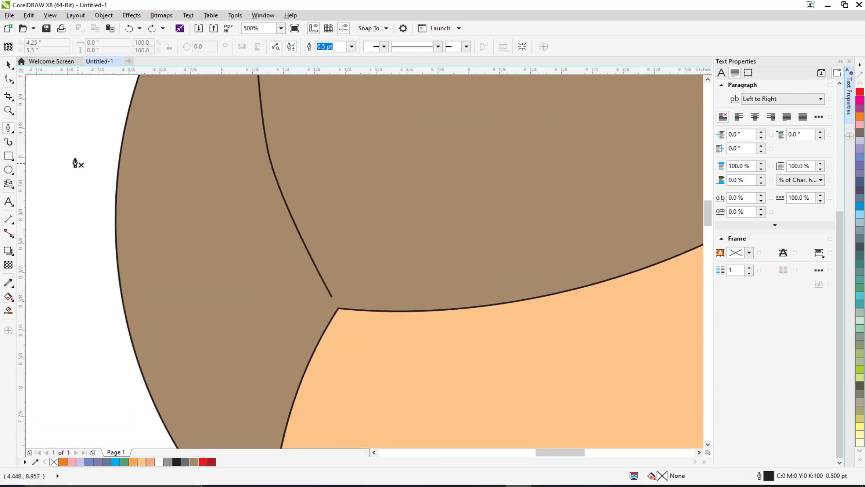
{"action": "left_click", "coordinate": [399, 320]}
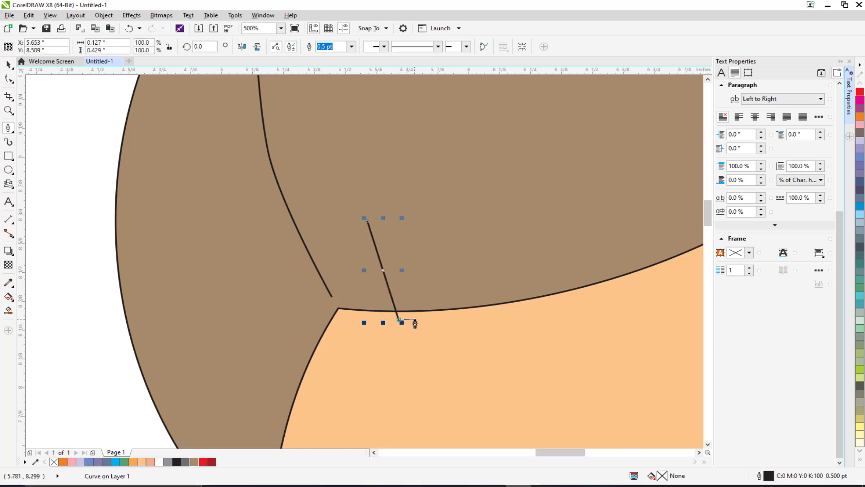
{"action": "left_click", "coordinate": [414, 319]}
{"action": "left_click", "coordinate": [367, 220]}
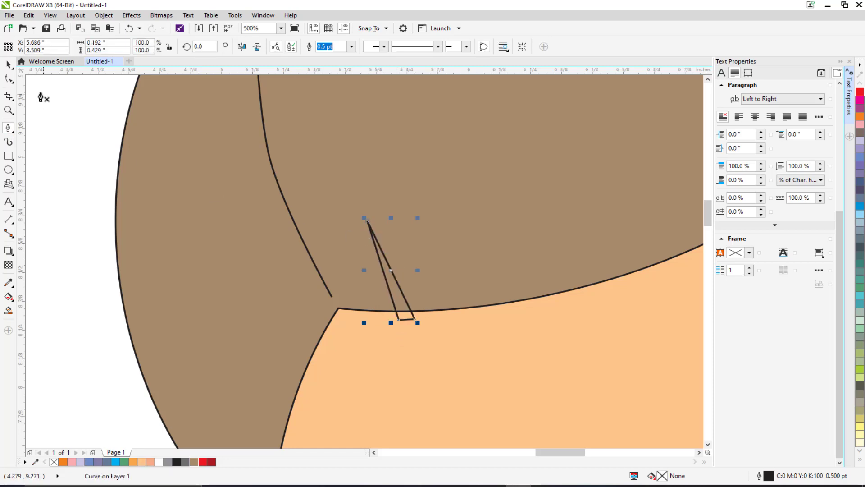
{"action": "left_click", "coordinate": [8, 65]}
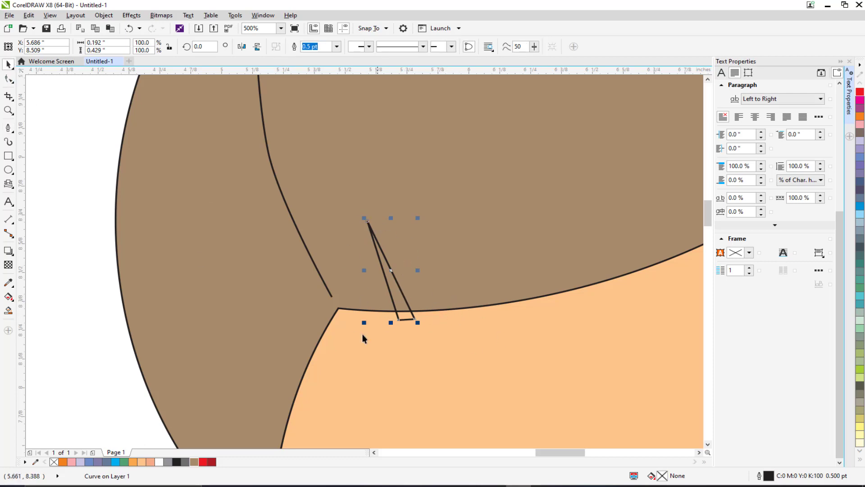
{"action": "left_click", "coordinate": [202, 462]}
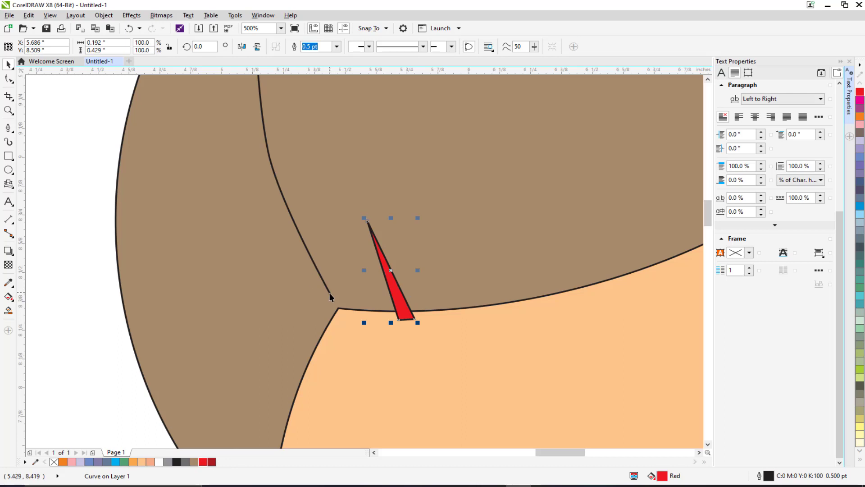
{"action": "left_click", "coordinate": [8, 127]}
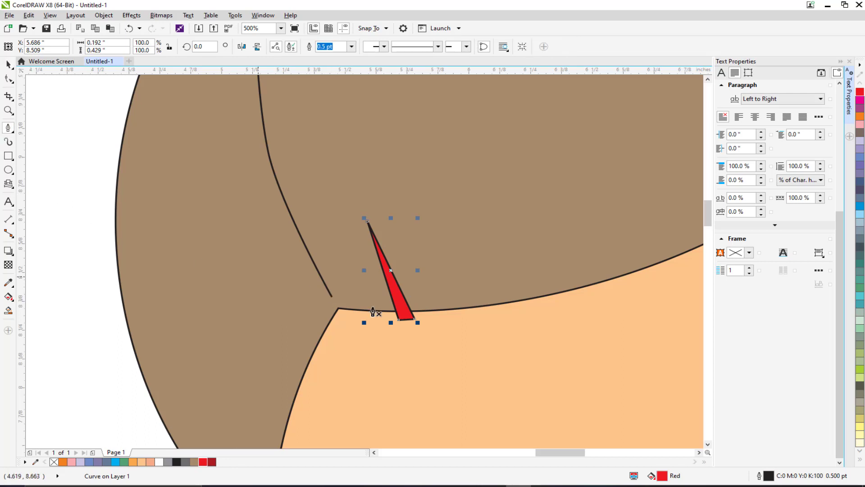
{"action": "left_click", "coordinate": [489, 329]}
{"action": "left_click", "coordinate": [430, 229]}
{"action": "left_click", "coordinate": [473, 334]}
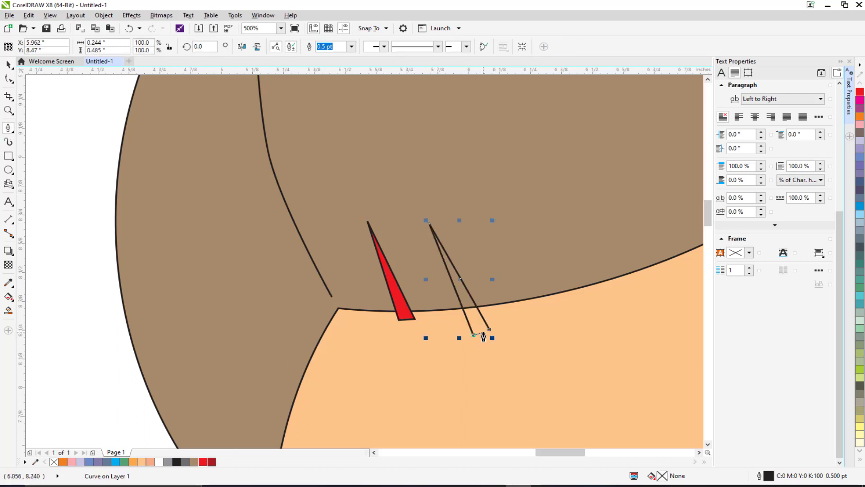
{"action": "left_click", "coordinate": [482, 333]}
{"action": "left_click", "coordinate": [8, 65]}
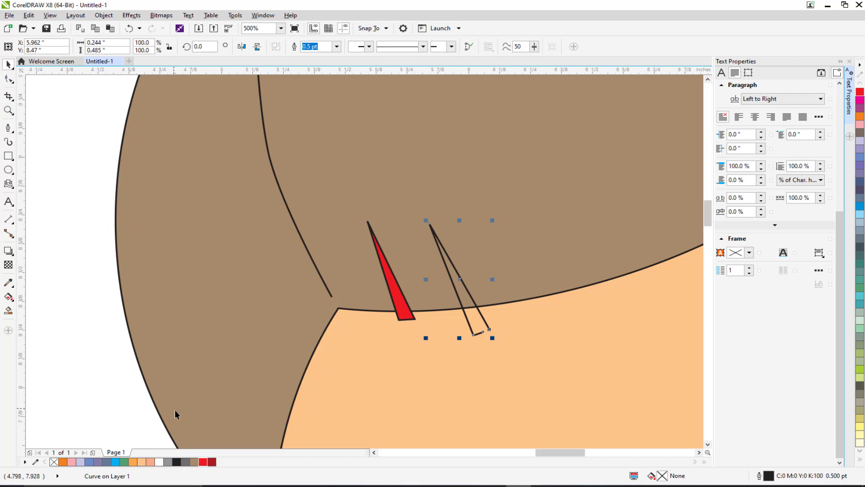
{"action": "left_click", "coordinate": [203, 462]}
{"action": "key", "text": "Delete"}
Step: Duplicate the red strand and move the copy to the right along the hairline
{"action": "left_click", "coordinate": [399, 305]}
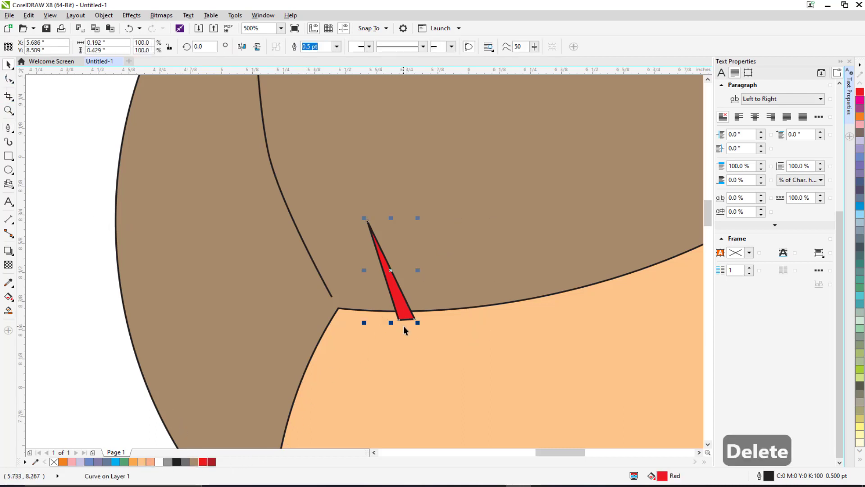
{"action": "scroll", "coordinate": [404, 326], "scroll_direction": "down", "scroll_amount": 2}
{"action": "key", "text": "ctrl+d"}
{"action": "left_click_drag", "start_coordinate": [375, 331], "coordinate": [434, 323]}
{"action": "scroll", "coordinate": [434, 324], "scroll_direction": "up", "scroll_amount": 4}
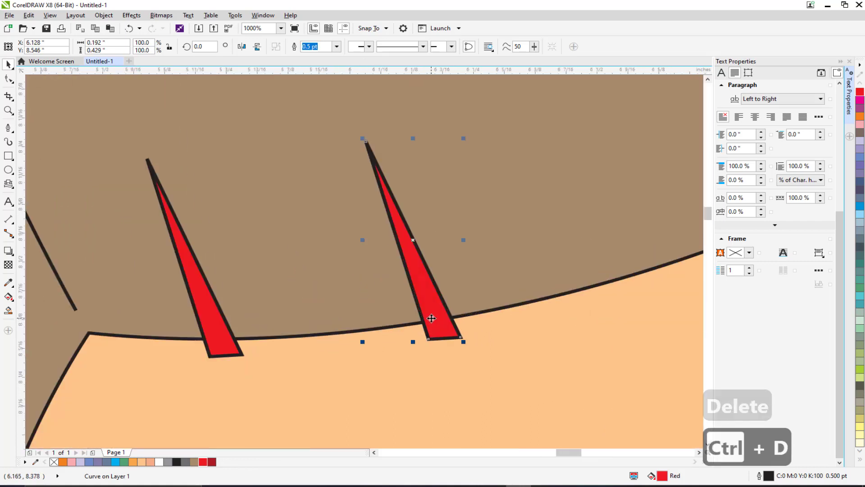
Step: Narrow the copied strand to 22.8% width and rotate it about 13.5 degrees
{"action": "left_click", "coordinate": [431, 273]}
{"action": "left_click", "coordinate": [430, 273]}
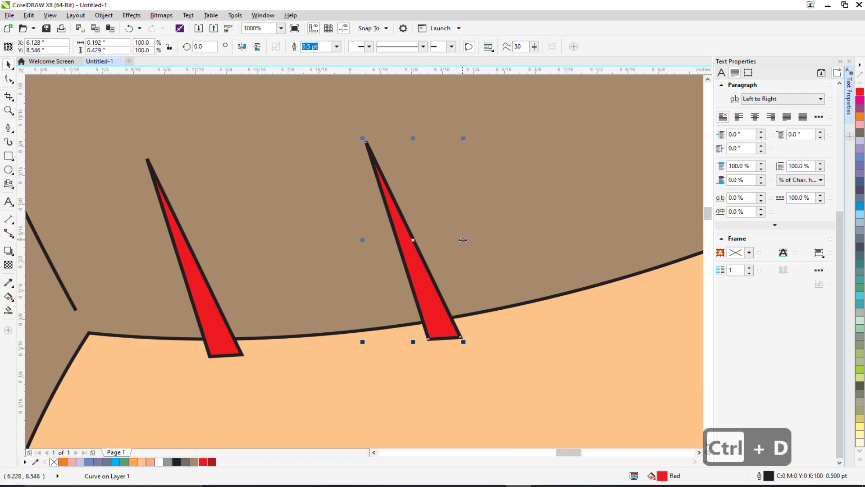
{"action": "left_click_drag", "start_coordinate": [463, 240], "coordinate": [384, 273]}
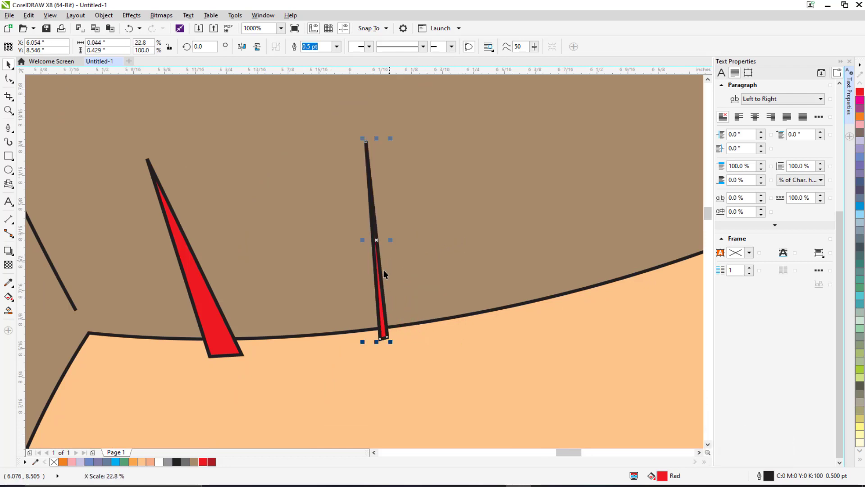
{"action": "left_click", "coordinate": [379, 284]}
{"action": "left_click_drag", "start_coordinate": [393, 136], "coordinate": [364, 135]}
{"action": "left_click", "coordinate": [393, 341]}
{"action": "left_click", "coordinate": [407, 332]}
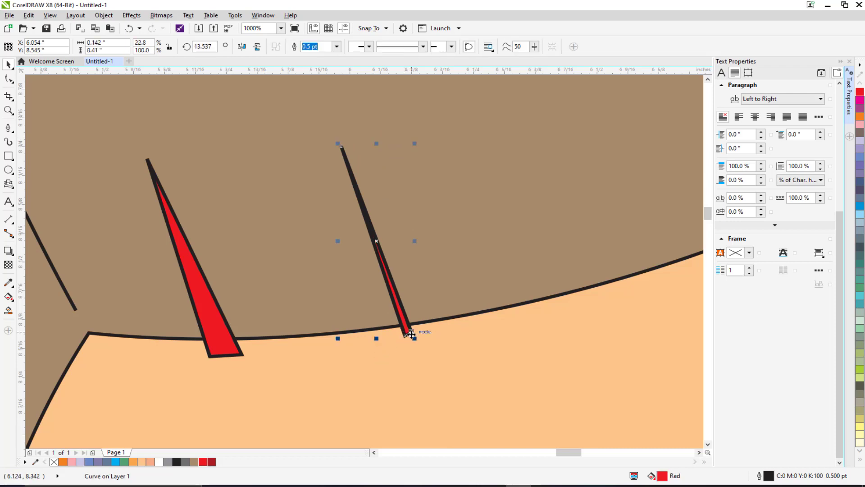
Step: Make two more evenly spaced copies of the thin strand to its right
{"action": "scroll", "coordinate": [412, 335], "scroll_direction": "down", "scroll_amount": 1}
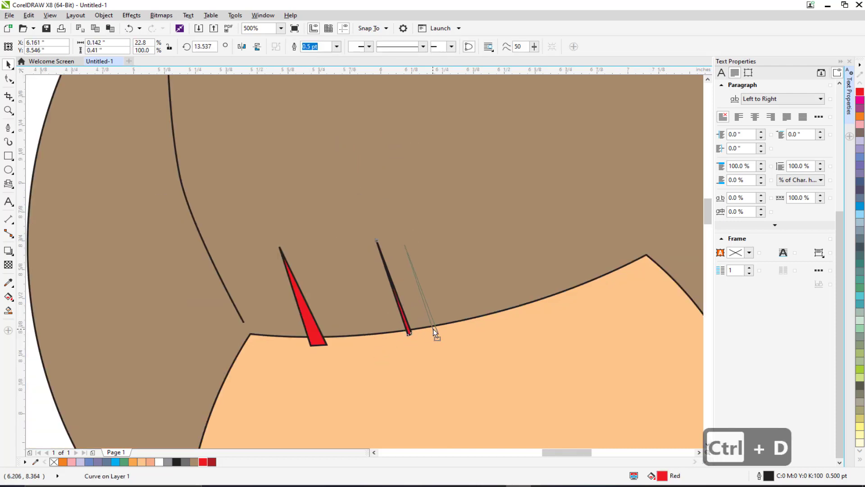
{"action": "left_click_drag", "start_coordinate": [434, 328], "coordinate": [428, 341]}
{"action": "key", "text": "ctrl+d"}
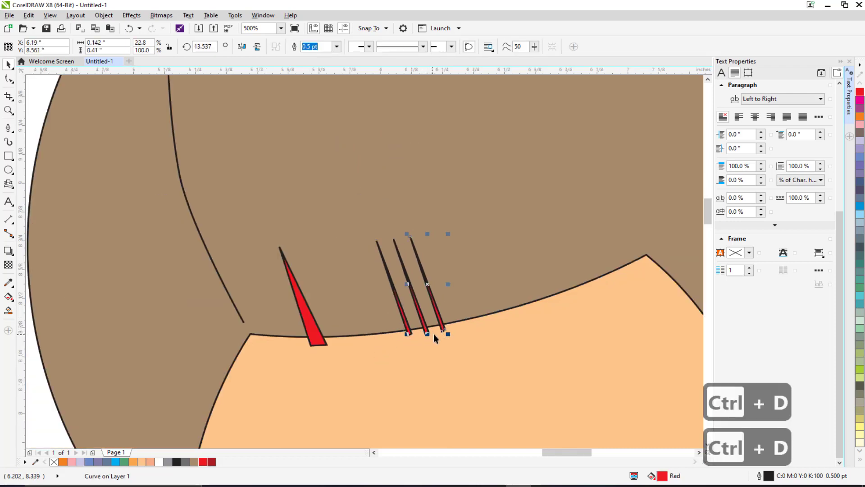
Step: Duplicate the wide red strand and place the copy near the hair's right edge
{"action": "left_click", "coordinate": [314, 337]}
{"action": "key", "text": "ctrl+d"}
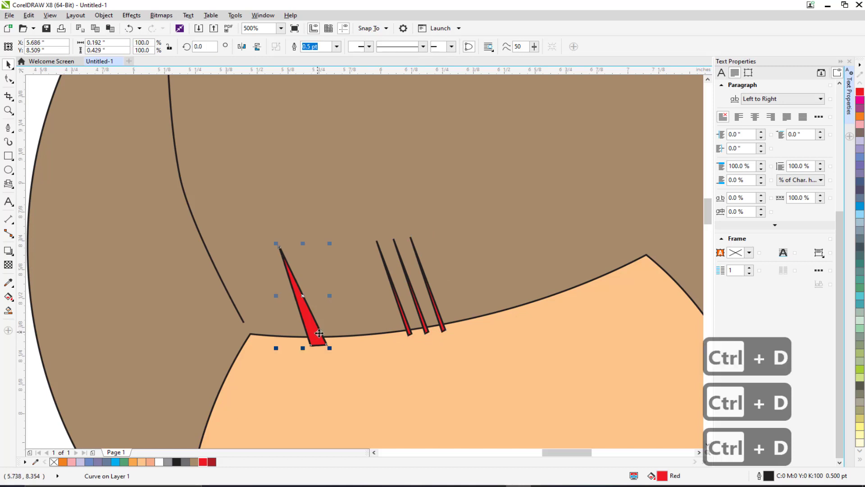
{"action": "left_click_drag", "start_coordinate": [319, 333], "coordinate": [607, 276]}
Step: Select the five red strand shapes together with the hair and trim the hair with them
{"action": "left_click", "coordinate": [444, 328], "text": "shift"}
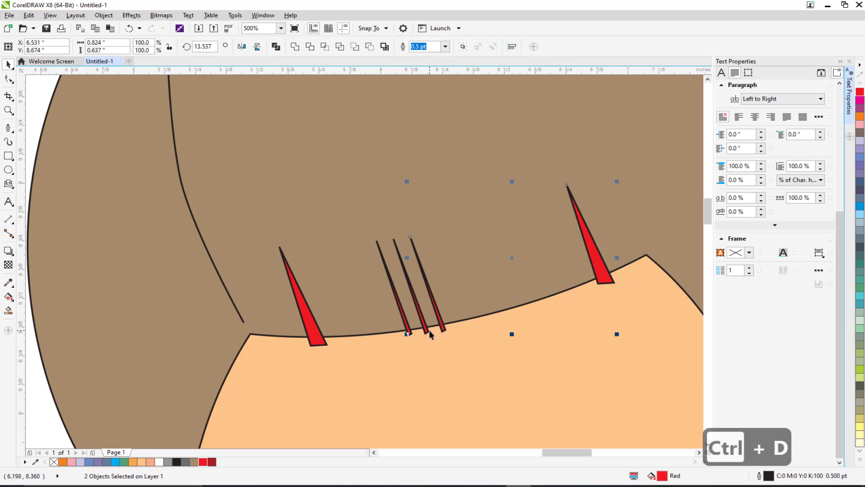
{"action": "left_click", "coordinate": [427, 332], "text": "shift"}
{"action": "left_click", "coordinate": [410, 332], "text": "shift"}
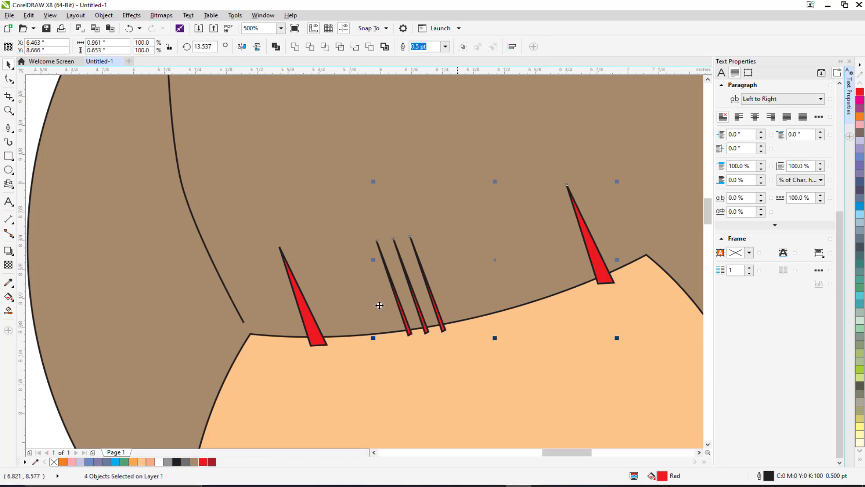
{"action": "left_click", "coordinate": [313, 326], "text": "shift"}
{"action": "scroll", "coordinate": [320, 327], "scroll_direction": "down", "scroll_amount": 2}
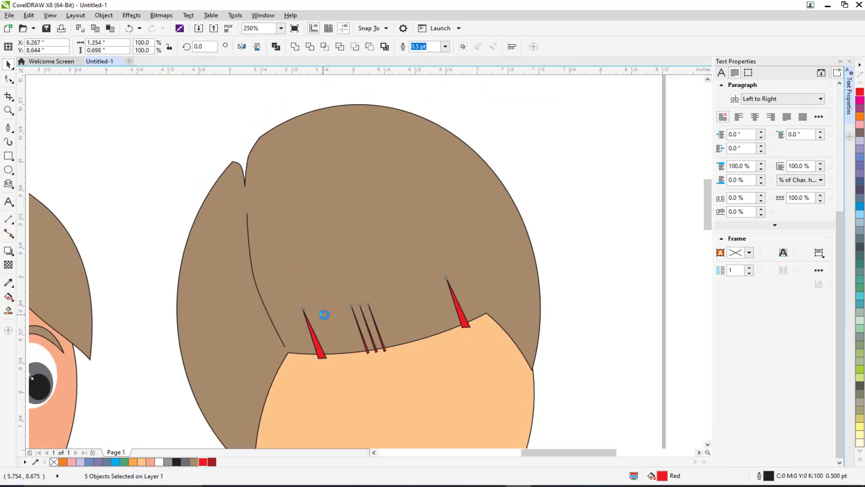
{"action": "left_click", "coordinate": [355, 186], "text": "shift"}
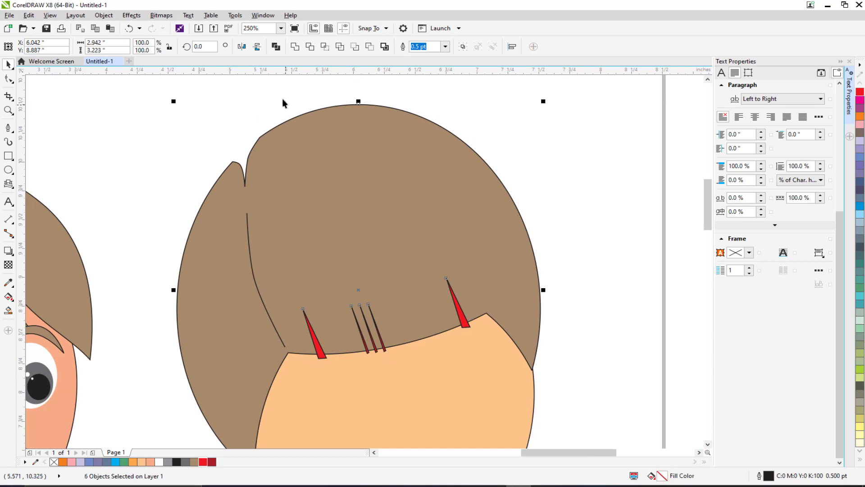
{"action": "left_click", "coordinate": [295, 47]}
{"action": "key", "text": "ctrl+z"}
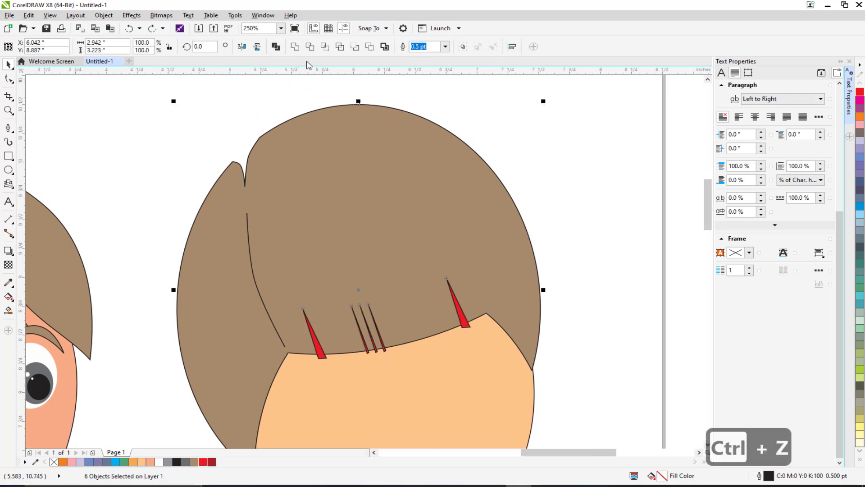
{"action": "left_click", "coordinate": [311, 48]}
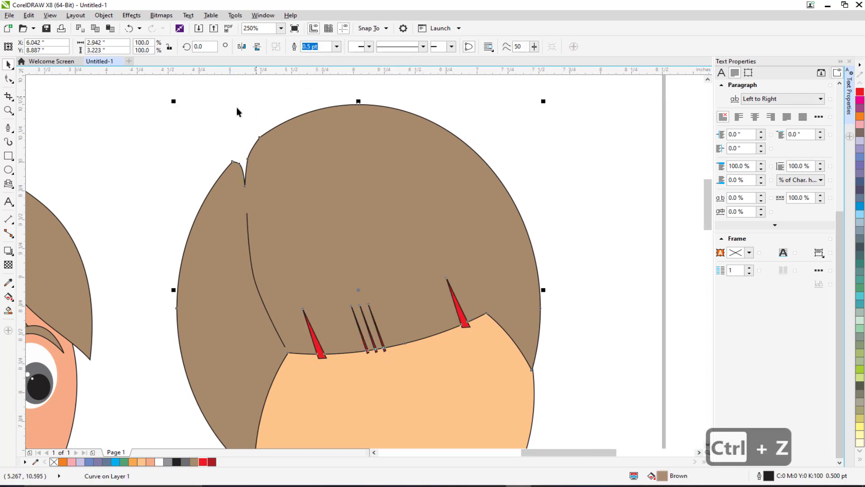
Step: Delete each of the five red strand shapes used for trimming
{"action": "left_click", "coordinate": [203, 136]}
{"action": "left_click", "coordinate": [317, 356]}
{"action": "key", "text": "Delete"}
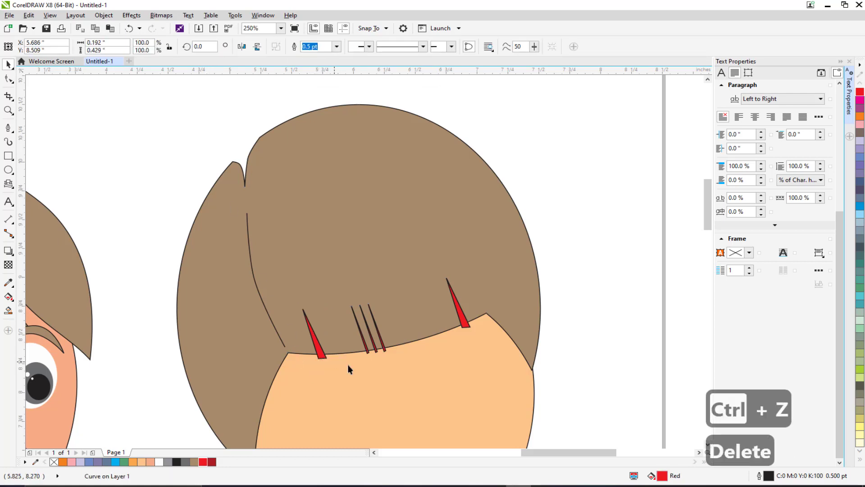
{"action": "scroll", "coordinate": [350, 366], "scroll_direction": "up", "scroll_amount": 2}
{"action": "left_click", "coordinate": [374, 349]}
{"action": "key", "text": "Delete"}
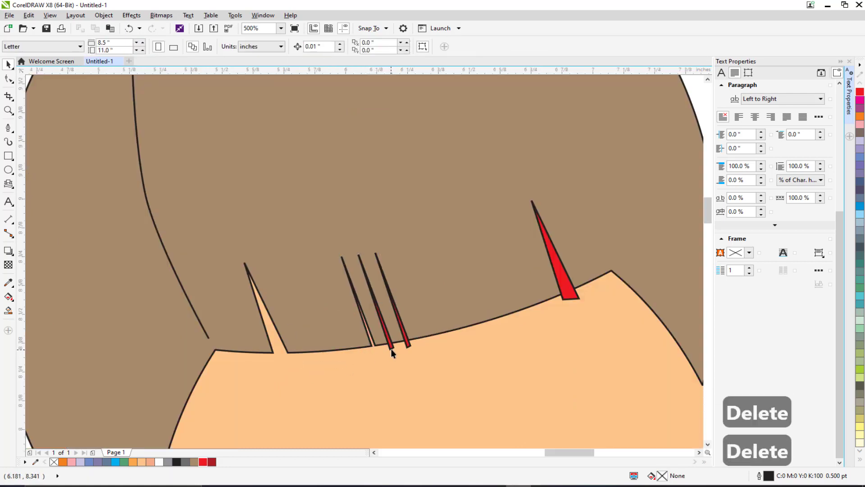
{"action": "left_click", "coordinate": [390, 346]}
{"action": "key", "text": "Delete"}
{"action": "left_click", "coordinate": [406, 344]}
{"action": "key", "text": "Delete"}
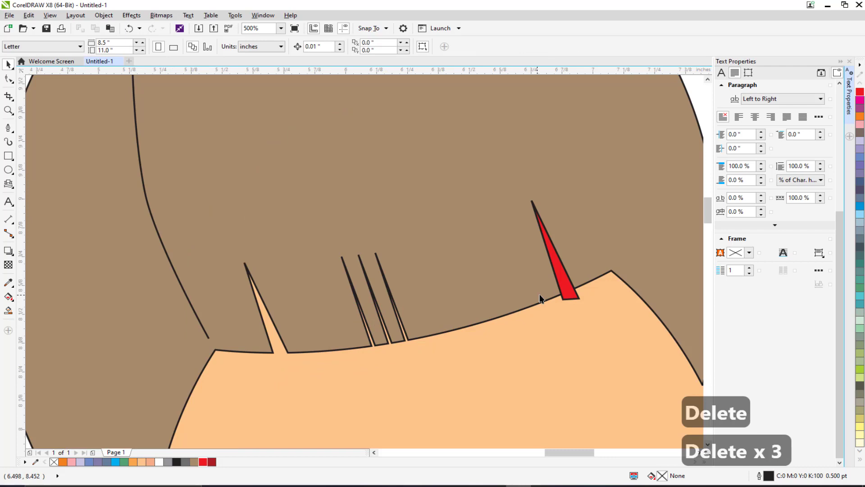
{"action": "left_click", "coordinate": [568, 298]}
{"action": "key", "text": "Delete"}
{"action": "scroll", "coordinate": [461, 313], "scroll_direction": "down", "scroll_amount": 4}
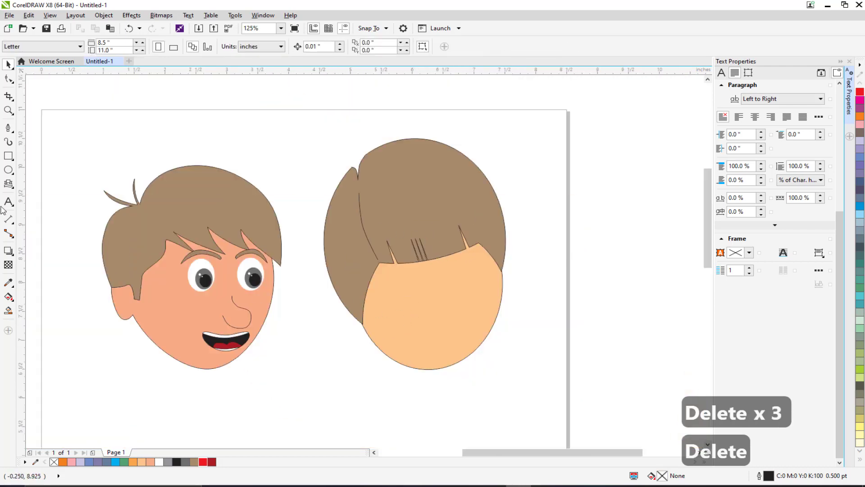
Step: Draw an ellipse about 0.54 × 0.46 in on the right side of the forehead
{"action": "left_click", "coordinate": [8, 169]}
{"action": "scroll", "coordinate": [466, 279], "scroll_direction": "up", "scroll_amount": 4}
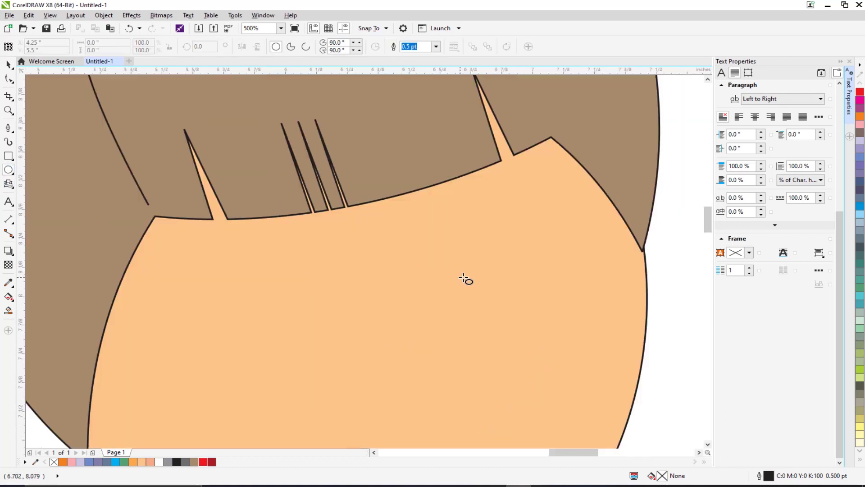
{"action": "left_click_drag", "start_coordinate": [439, 218], "coordinate": [573, 323]}
Step: Duplicate the ellipse, widen the copy to about 0.61 in and shift it slightly down and left
{"action": "left_click", "coordinate": [8, 65]}
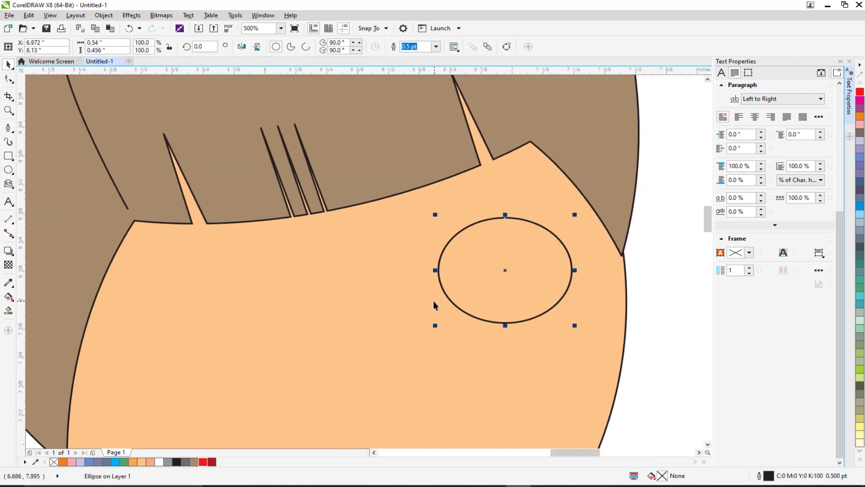
{"action": "key", "text": "ctrl+d"}
{"action": "left_click_drag", "start_coordinate": [464, 233], "coordinate": [463, 240]}
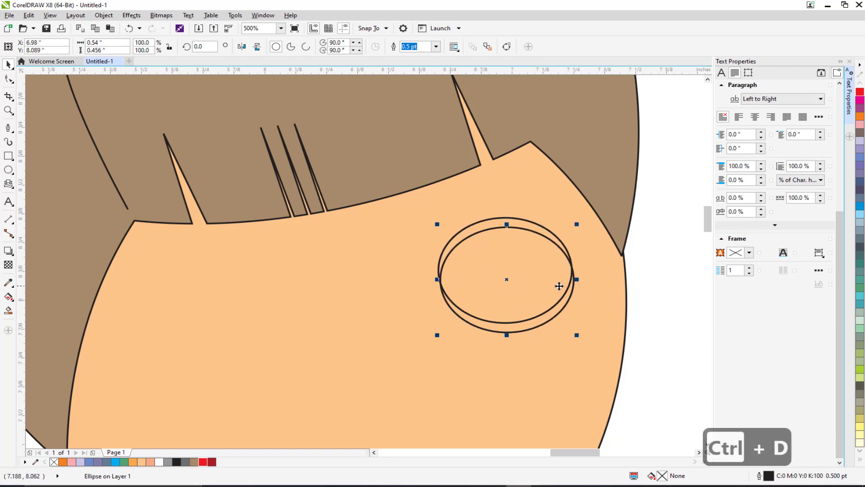
{"action": "mouse_move", "coordinate": [575, 280]}
{"action": "left_mouse_down"}
{"action": "mouse_move", "coordinate": [593, 280]}
{"action": "mouse_move", "coordinate": [586, 280]}
{"action": "left_mouse_up"}
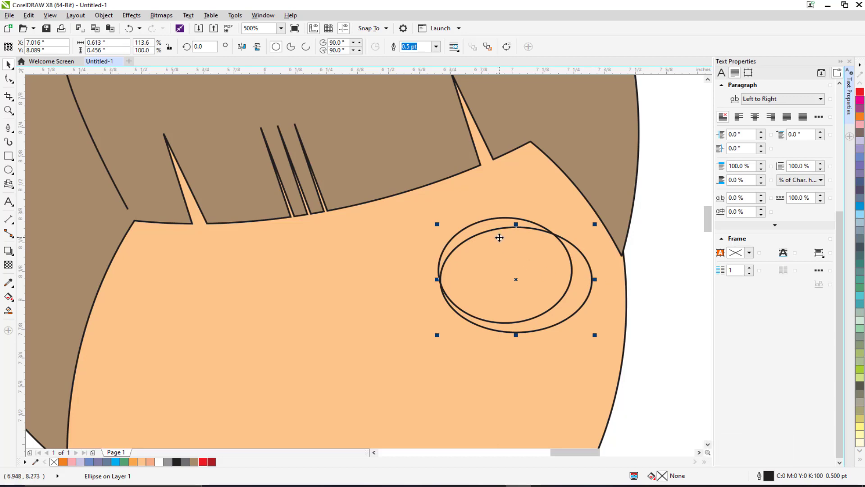
{"action": "left_click_drag", "start_coordinate": [493, 230], "coordinate": [474, 232]}
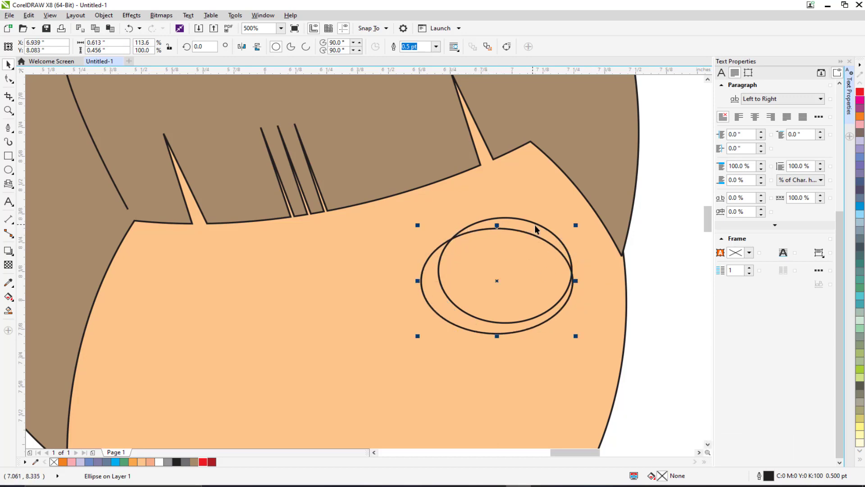
Step: Try trimming one ellipse with the other, then undo it
{"action": "left_click", "coordinate": [483, 228]}
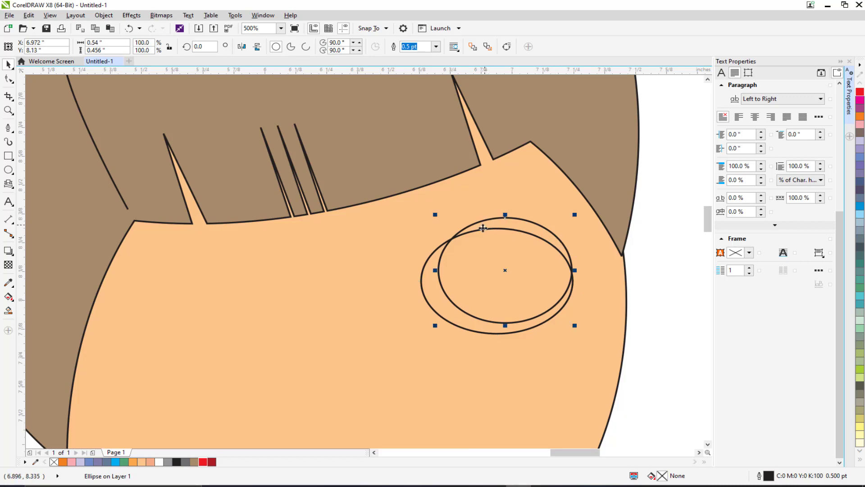
{"action": "left_click", "coordinate": [427, 261], "text": "shift"}
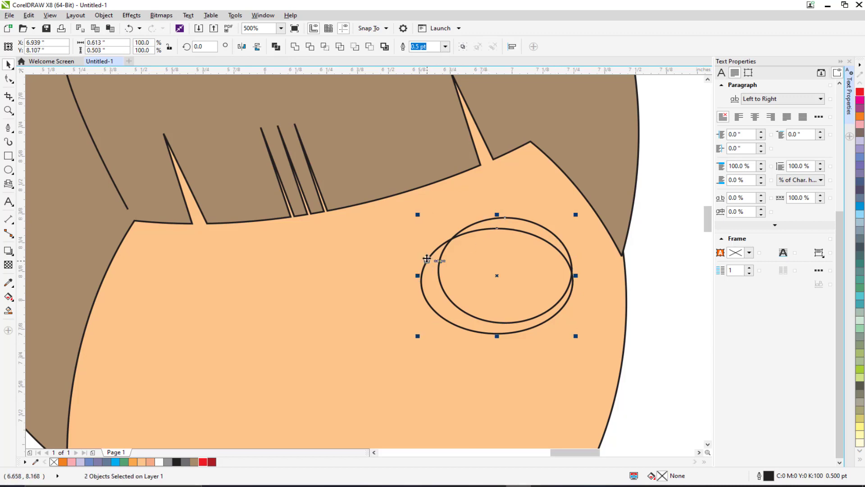
{"action": "left_click", "coordinate": [309, 47]}
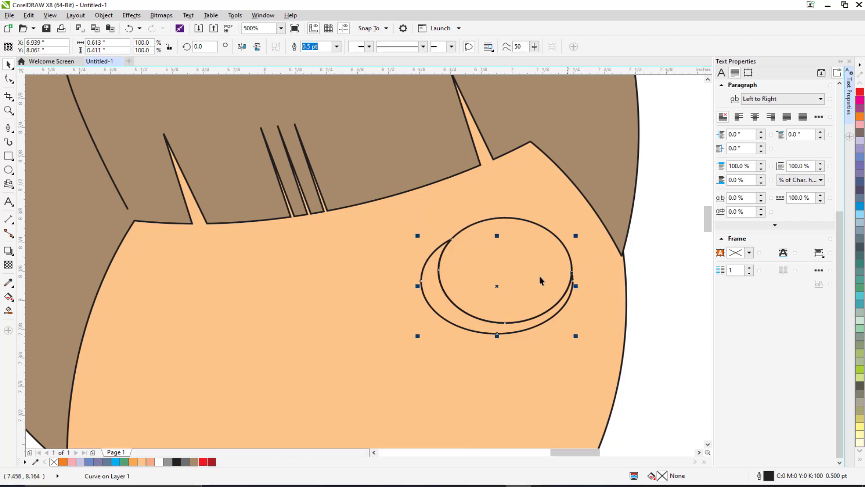
{"action": "key", "text": "ctrl+z"}
Step: Trim the original ellipse with the wider copy and delete the copy to form a crescent eyebrow
{"action": "left_click", "coordinate": [659, 309]}
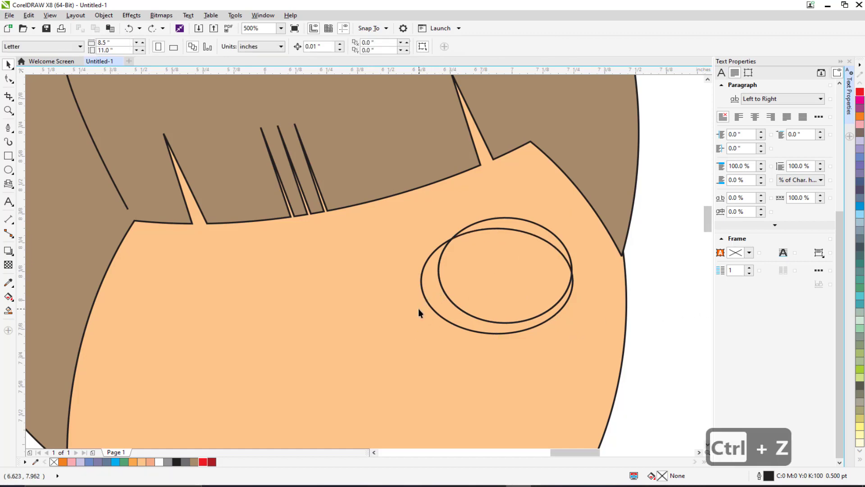
{"action": "left_click", "coordinate": [426, 303]}
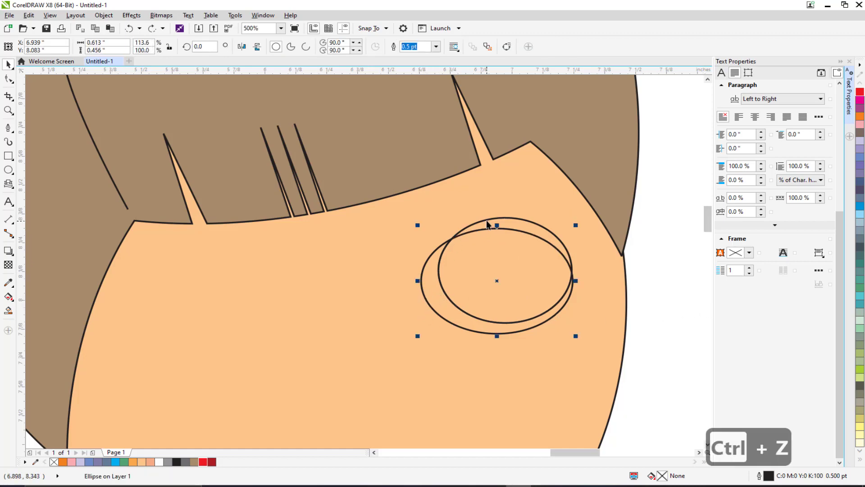
{"action": "left_click", "coordinate": [486, 220], "text": "shift"}
{"action": "left_click", "coordinate": [314, 46]}
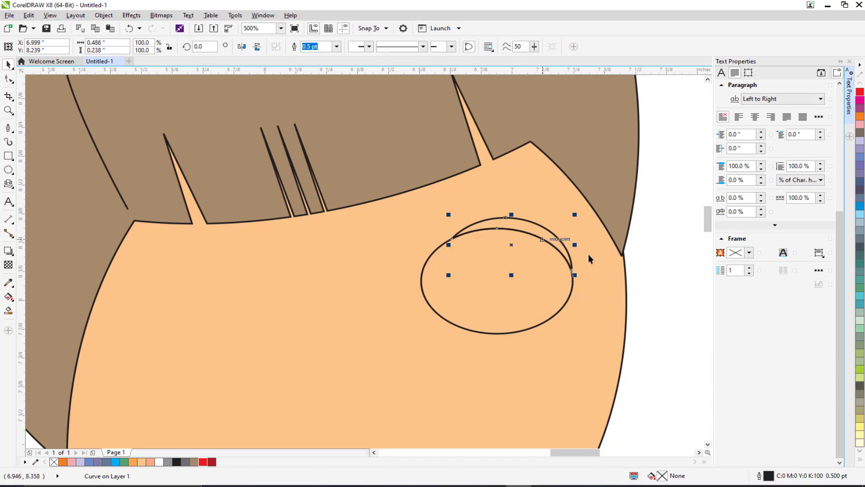
{"action": "left_click", "coordinate": [675, 283]}
{"action": "left_click", "coordinate": [499, 275]}
{"action": "key", "text": "Delete"}
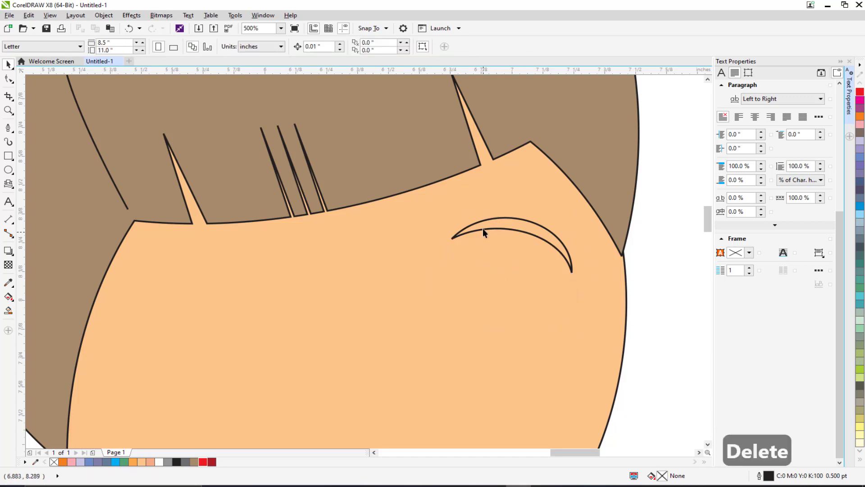
Step: Fill the crescent eyebrow with brown
{"action": "left_click", "coordinate": [486, 228]}
{"action": "left_click", "coordinate": [195, 462]}
{"action": "scroll", "coordinate": [469, 249], "scroll_direction": "down", "scroll_amount": 2}
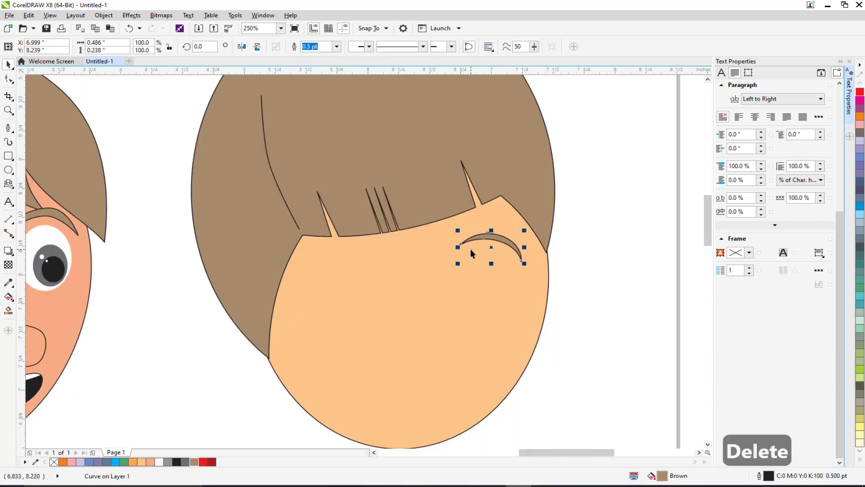
Step: Rotate the right eyebrow to about 10.9 degrees
{"action": "left_click", "coordinate": [471, 246]}
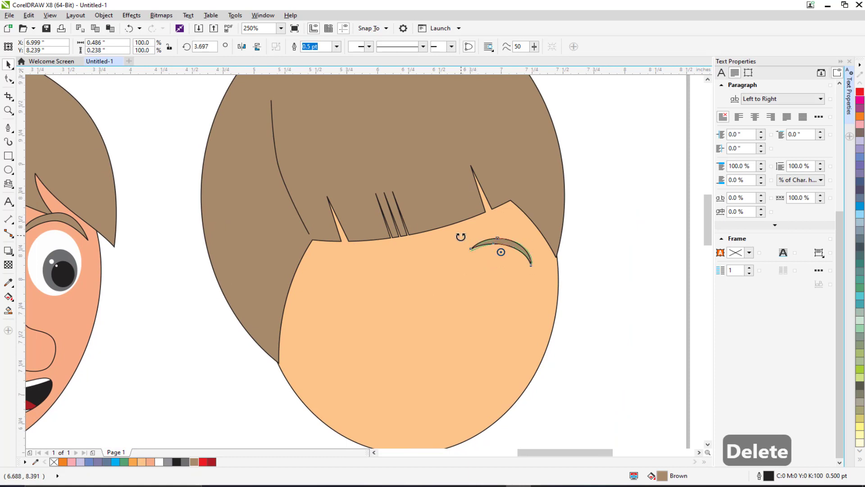
{"action": "left_click", "coordinate": [613, 244]}
{"action": "left_click", "coordinate": [515, 247]}
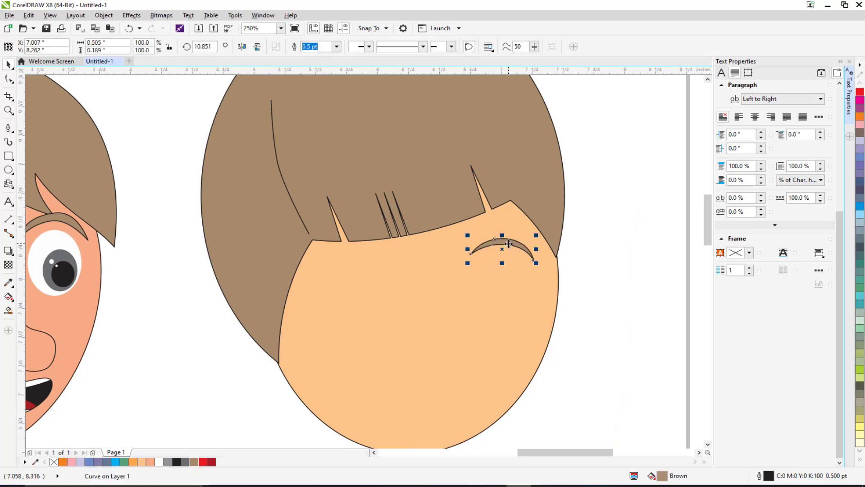
Step: Duplicate the eyebrow, move the copy to the left side of the forehead and mirror it horizontally
{"action": "key", "text": "ctrl+d"}
{"action": "left_click_drag", "start_coordinate": [505, 244], "coordinate": [400, 262]}
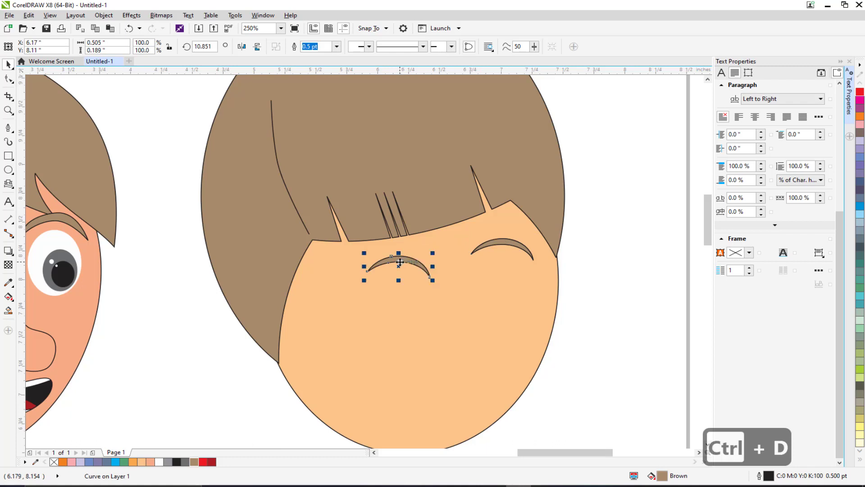
{"action": "left_click", "coordinate": [242, 46]}
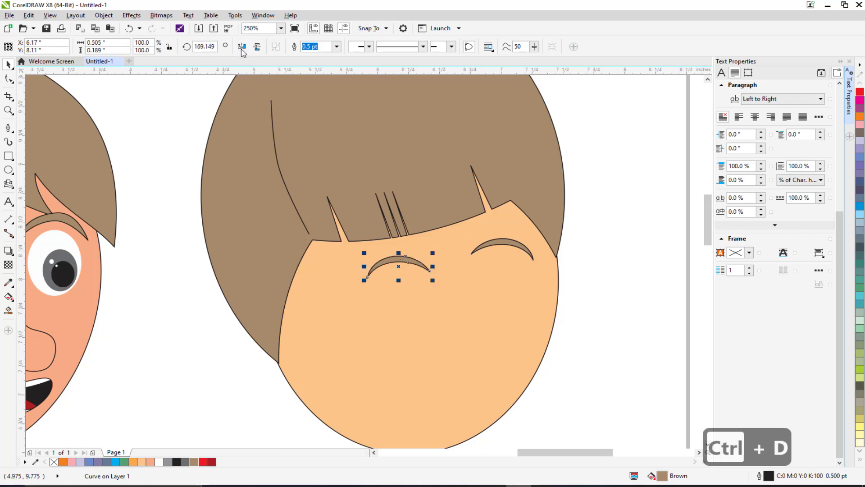
{"action": "left_click", "coordinate": [366, 262]}
{"action": "left_click_drag", "start_coordinate": [364, 254], "coordinate": [367, 250]}
Step: Draw a circle about 0.49 × 0.50 in below the left eyebrow for the eye and position it
{"action": "left_click", "coordinate": [596, 272]}
{"action": "scroll", "coordinate": [469, 290], "scroll_direction": "up", "scroll_amount": 2}
{"action": "left_click_drag", "start_coordinate": [452, 291], "coordinate": [490, 228]}
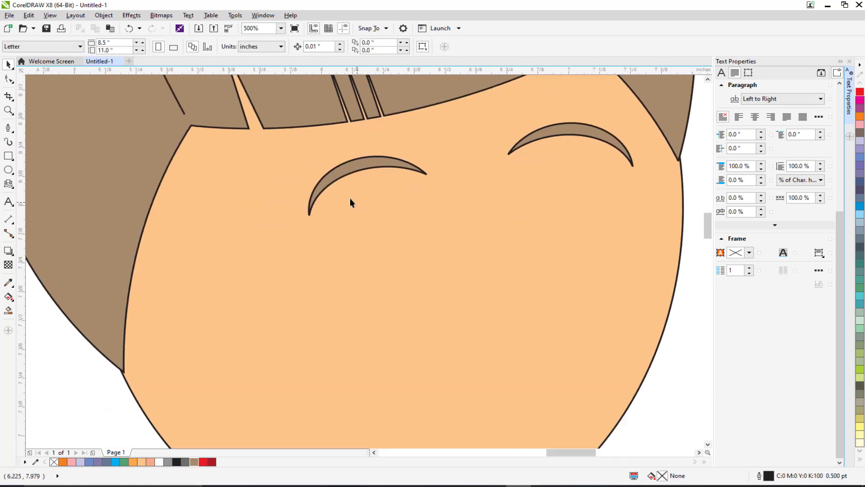
{"action": "left_click", "coordinate": [8, 170]}
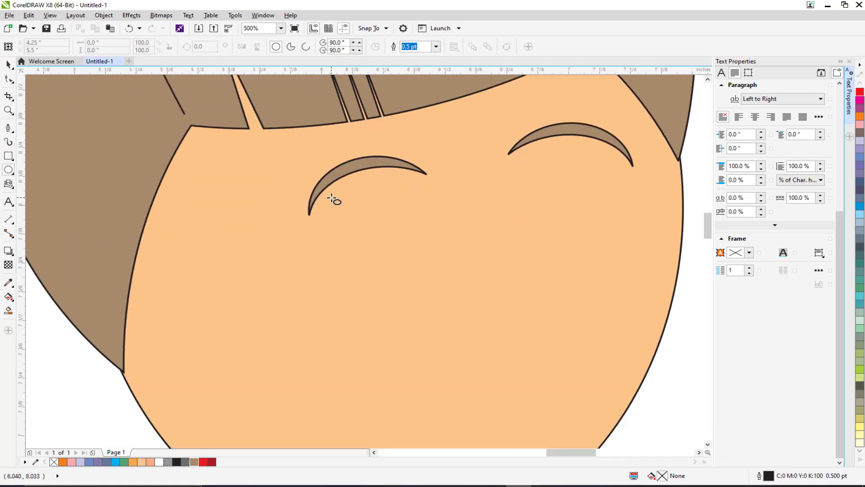
{"action": "left_click_drag", "start_coordinate": [332, 197], "coordinate": [455, 314]}
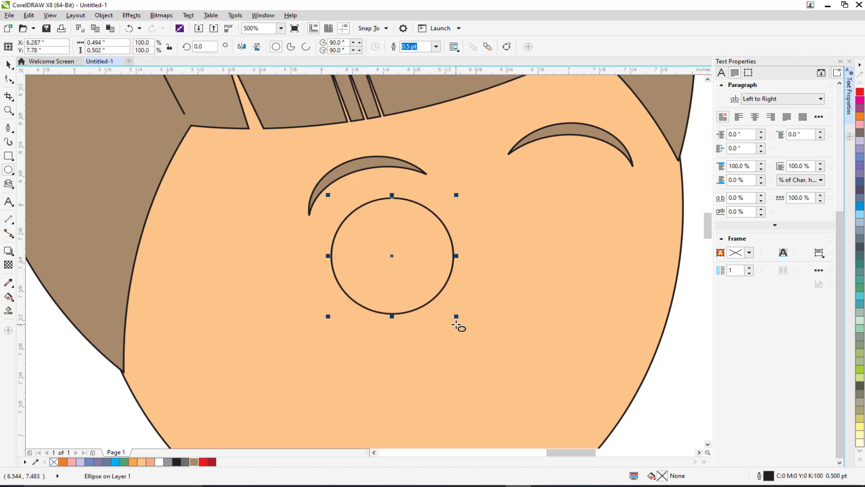
{"action": "left_click", "coordinate": [356, 200]}
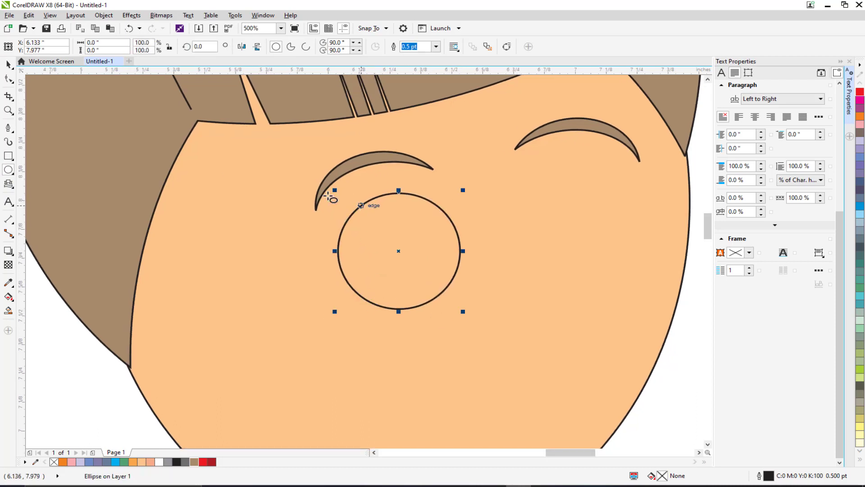
{"action": "key", "text": "space"}
{"action": "left_click_drag", "start_coordinate": [363, 203], "coordinate": [344, 202]}
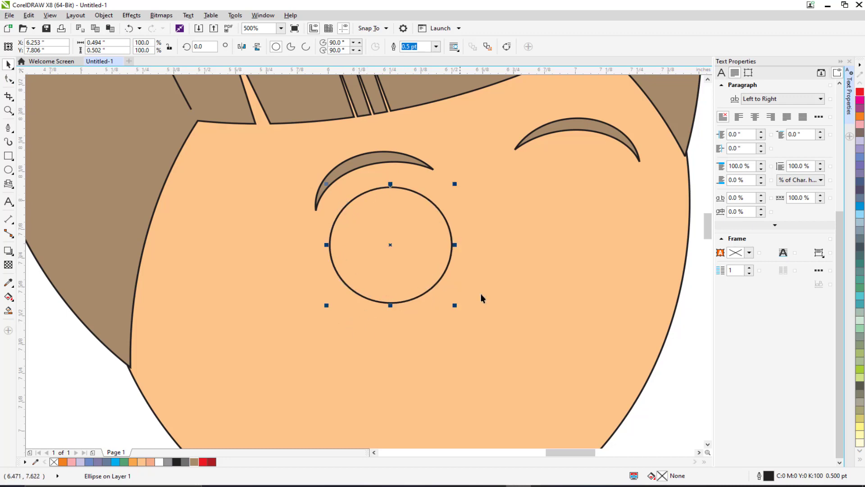
{"action": "left_click_drag", "start_coordinate": [393, 283], "coordinate": [400, 282]}
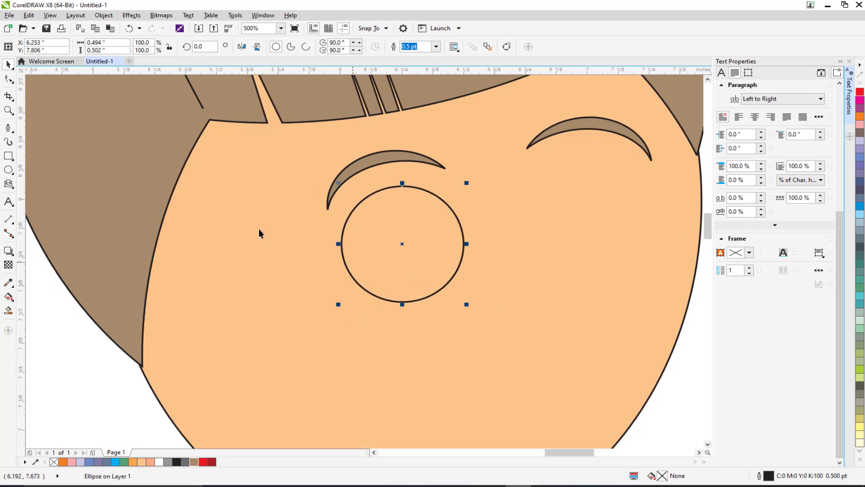
Step: Duplicate the eye circle and turn the copy into a flattened ellipse, tilted about 14.5 degrees and about 0.84 × 0.31 in, across the eye's bottom
{"action": "key", "text": "ctrl+x"}
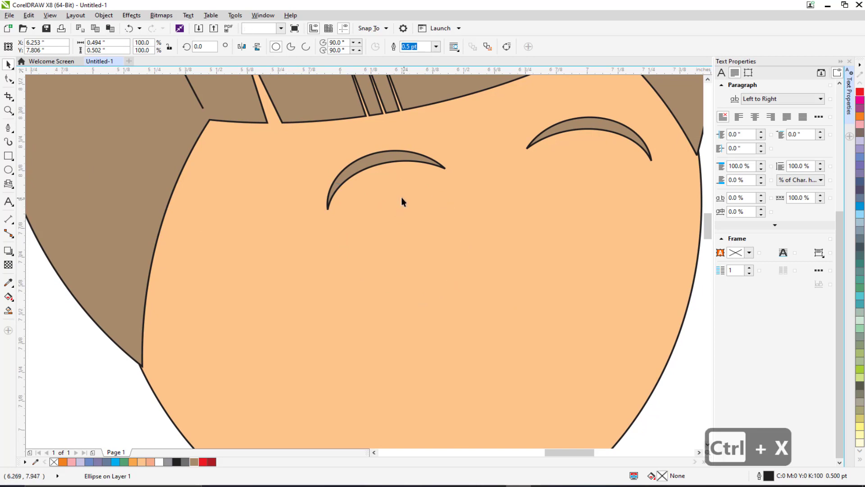
{"action": "key", "text": "ctrl+z"}
{"action": "key", "text": "ctrl+d"}
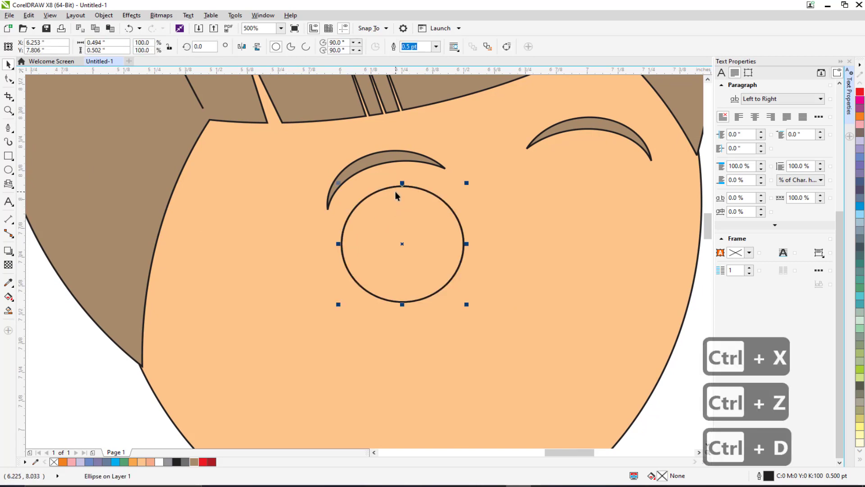
{"action": "left_click", "coordinate": [397, 186]}
{"action": "left_click", "coordinate": [401, 184]}
{"action": "left_click_drag", "start_coordinate": [401, 185], "coordinate": [401, 272]}
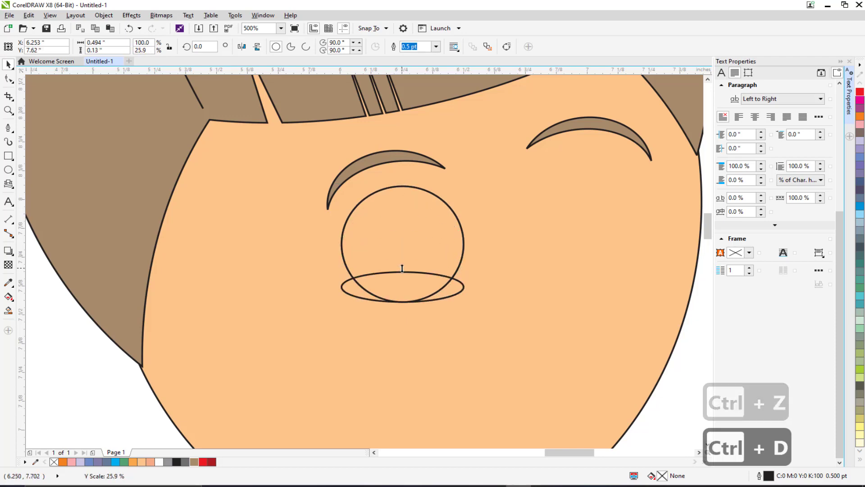
{"action": "left_click", "coordinate": [454, 289]}
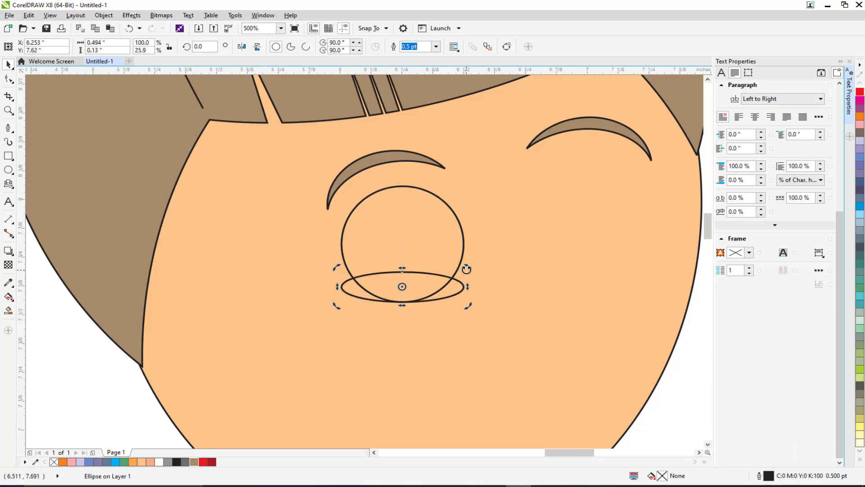
{"action": "left_click_drag", "start_coordinate": [467, 269], "coordinate": [461, 254]}
{"action": "left_click", "coordinate": [445, 288]}
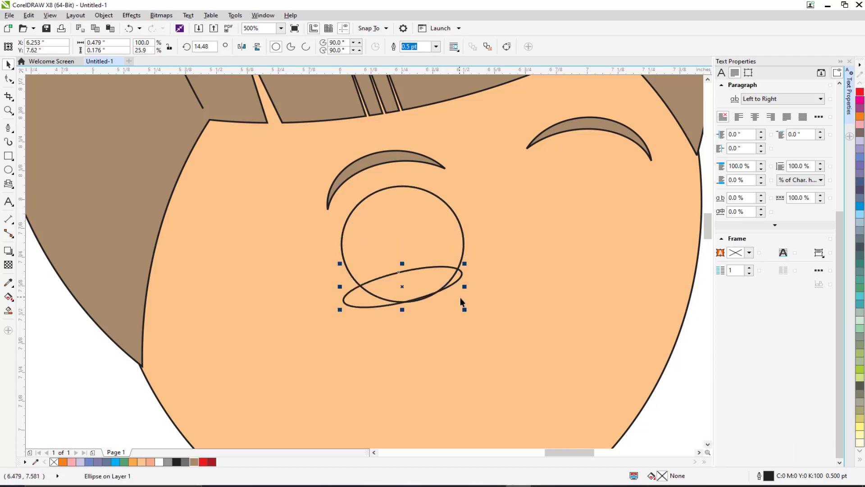
{"action": "left_click_drag", "start_coordinate": [464, 309], "coordinate": [533, 335]}
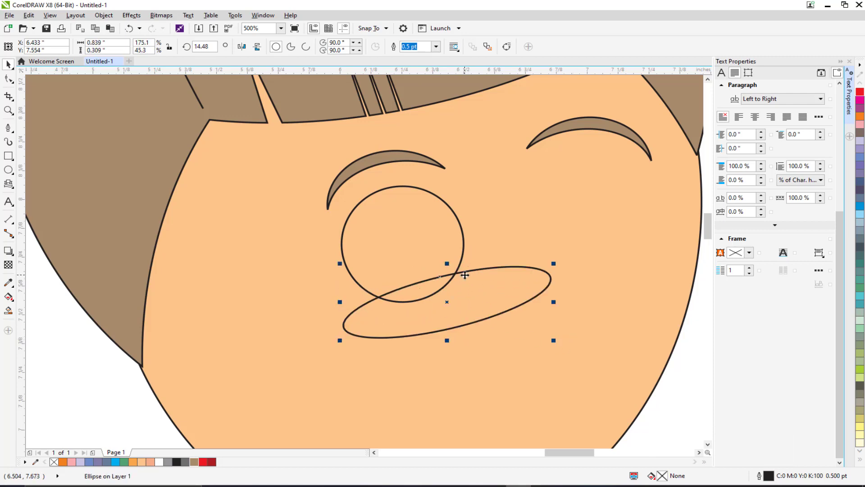
{"action": "left_click_drag", "start_coordinate": [465, 274], "coordinate": [452, 281]}
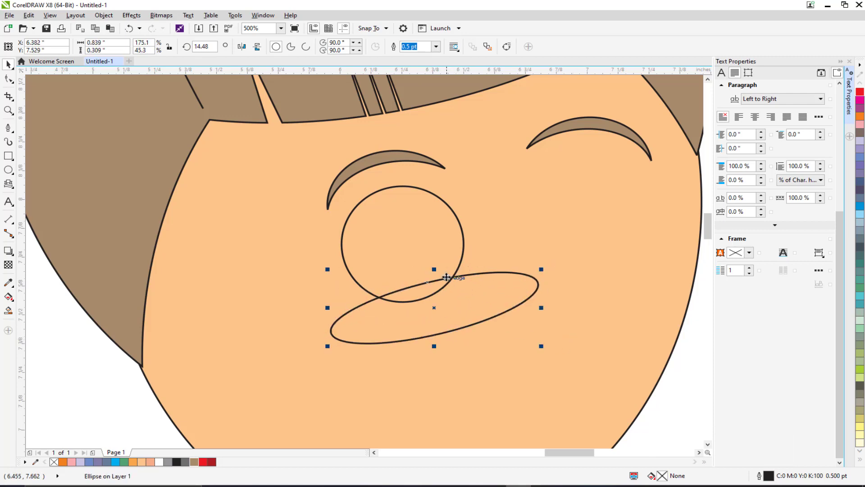
{"action": "left_click", "coordinate": [370, 208]}
{"action": "left_click", "coordinate": [361, 318], "text": "shift"}
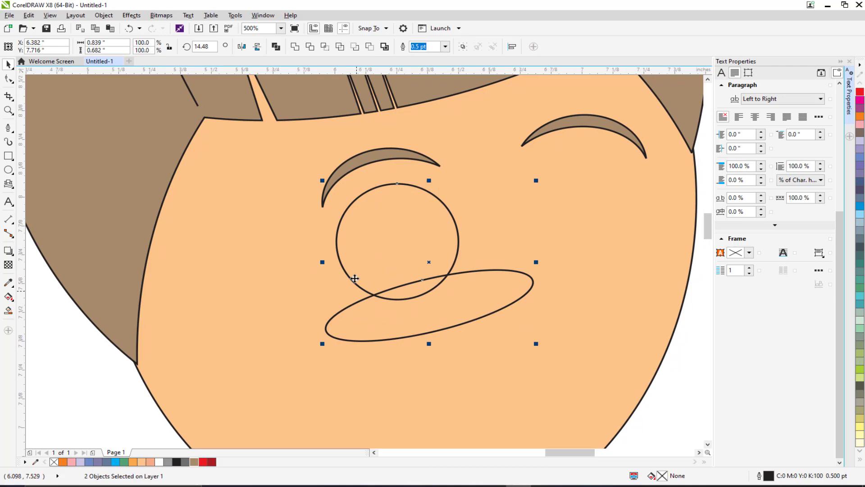
{"action": "left_click", "coordinate": [309, 46]}
{"action": "key", "text": "ctrl+z"}
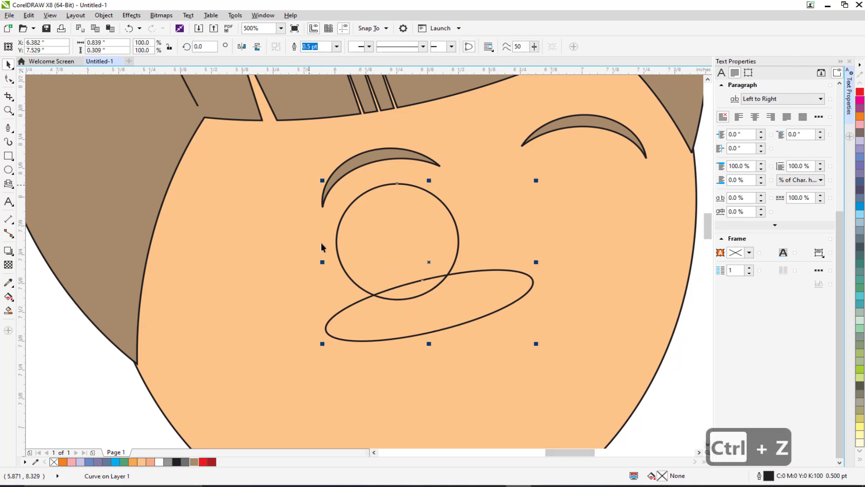
Step: Trim the bottom of the eye circle with the tilted ellipse, then delete the ellipse
{"action": "left_click", "coordinate": [360, 325]}
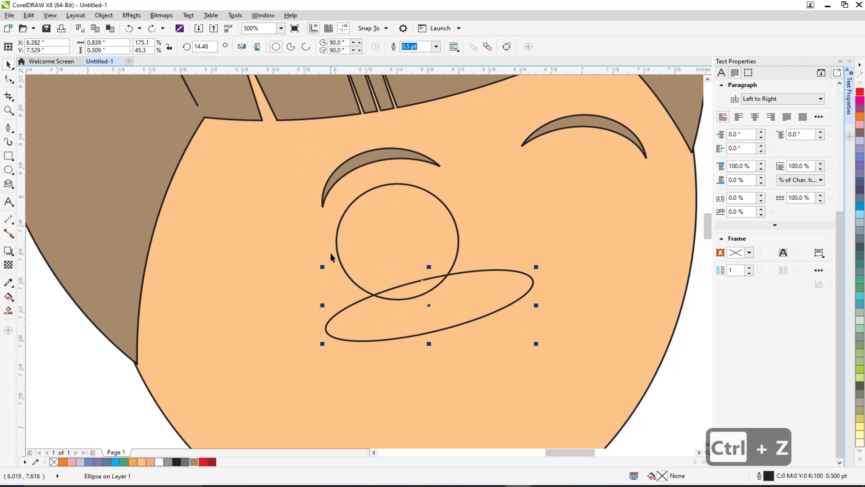
{"action": "left_click", "coordinate": [345, 211], "text": "shift"}
{"action": "left_click", "coordinate": [311, 46]}
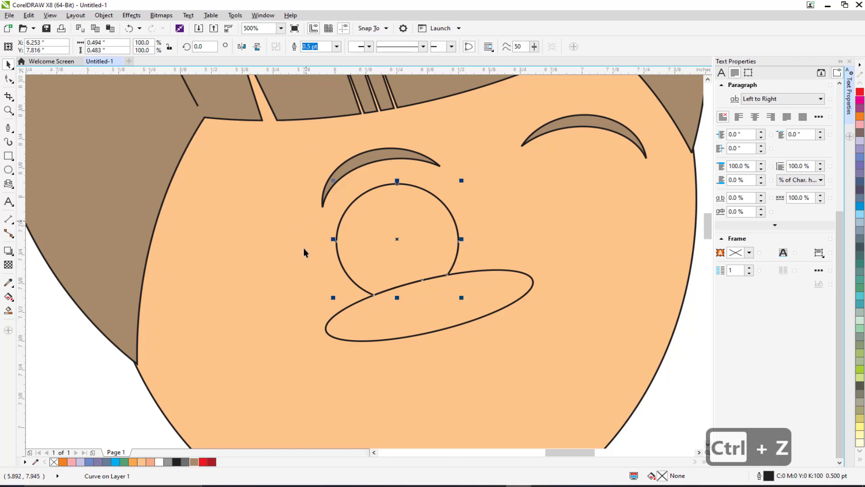
{"action": "left_click", "coordinate": [359, 311]}
{"action": "key", "text": "Delete"}
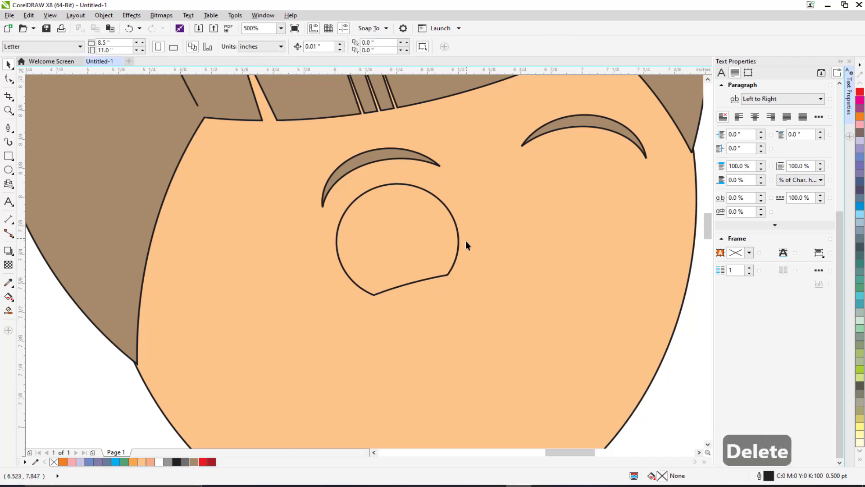
Step: Fill the trimmed eye shape with white
{"action": "scroll", "coordinate": [390, 258], "scroll_direction": "down", "scroll_amount": 2}
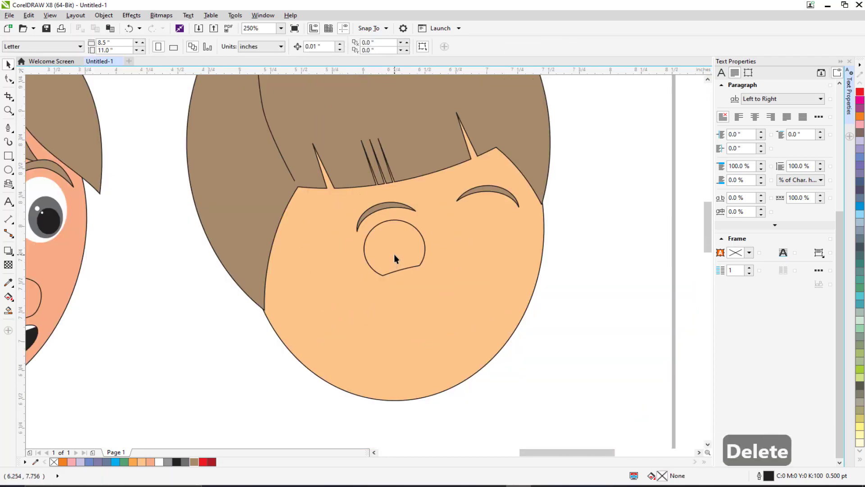
{"action": "left_click", "coordinate": [395, 269]}
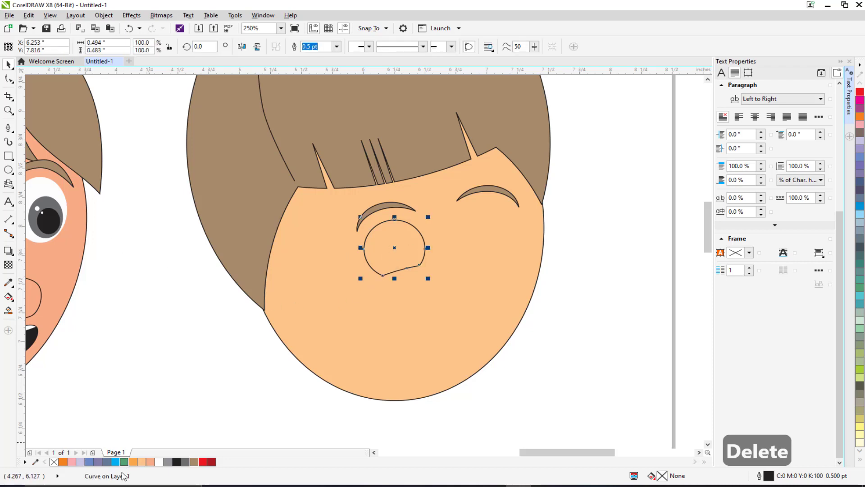
{"action": "left_click", "coordinate": [159, 462]}
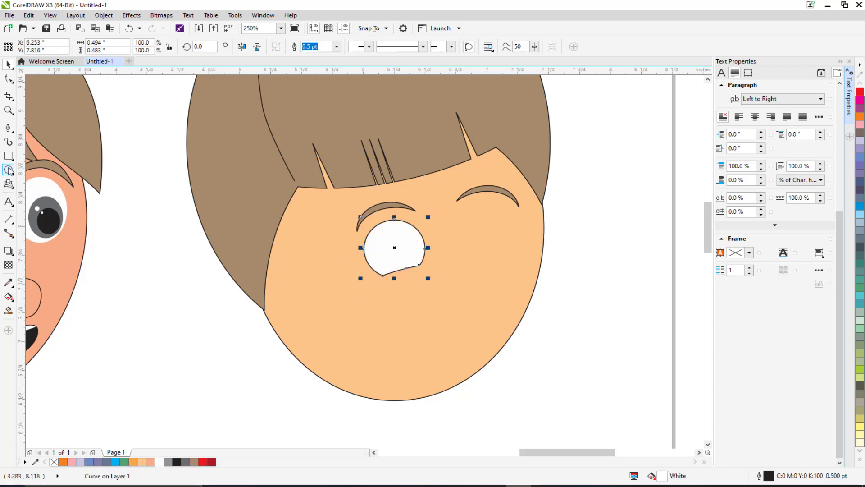
Step: Draw an ellipse about 0.29 × 0.32 in over the right part of the eye for the iris
{"action": "left_click", "coordinate": [9, 169]}
{"action": "scroll", "coordinate": [423, 236], "scroll_direction": "up", "scroll_amount": 4}
{"action": "left_click_drag", "start_coordinate": [368, 216], "coordinate": [496, 342]}
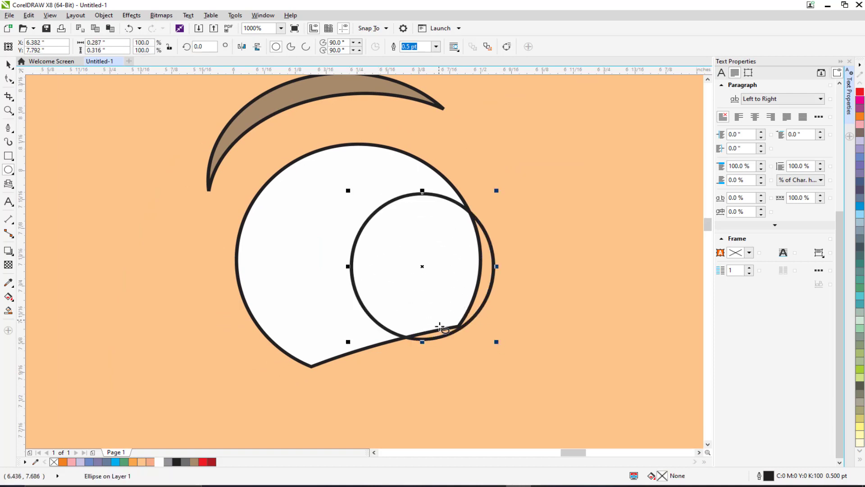
Step: Fill the iris with dark blue C91 M78 Y40 K32
{"action": "left_click", "coordinate": [860, 460]}
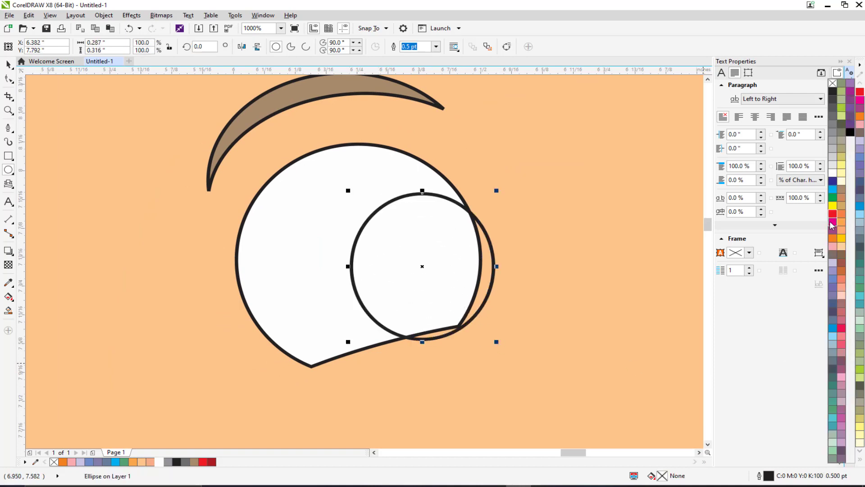
{"action": "left_click", "coordinate": [830, 307]}
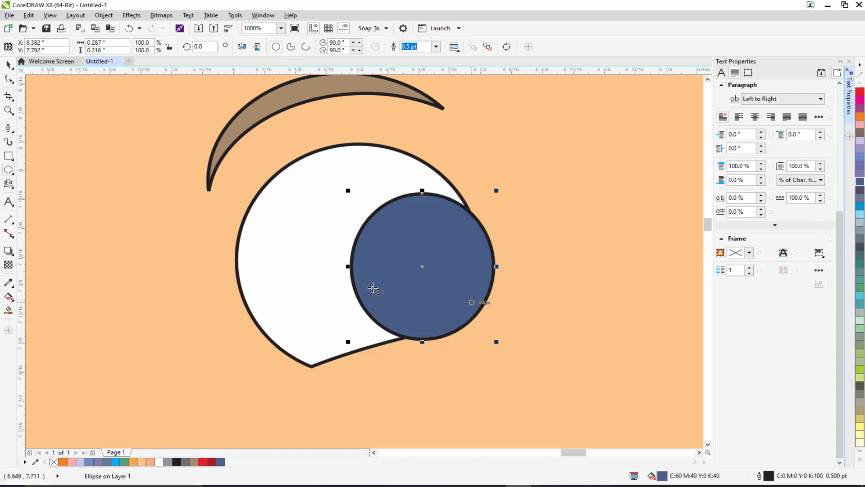
{"action": "left_click", "coordinate": [221, 463]}
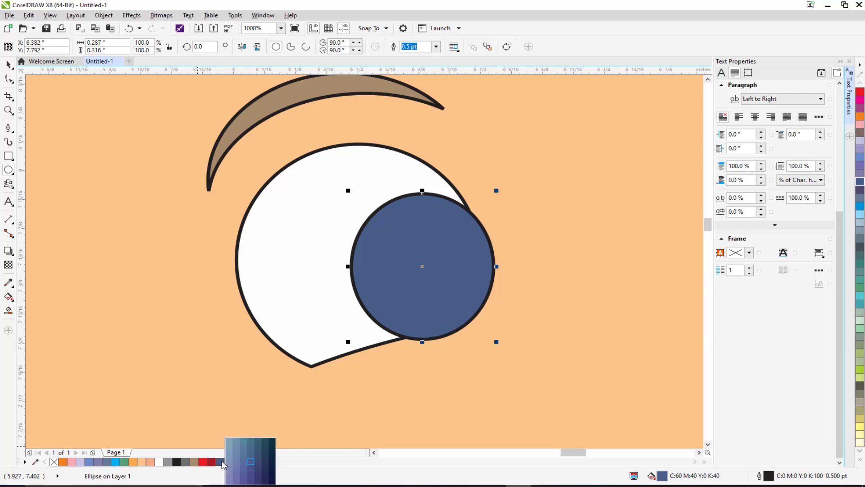
{"action": "left_click", "coordinate": [266, 465]}
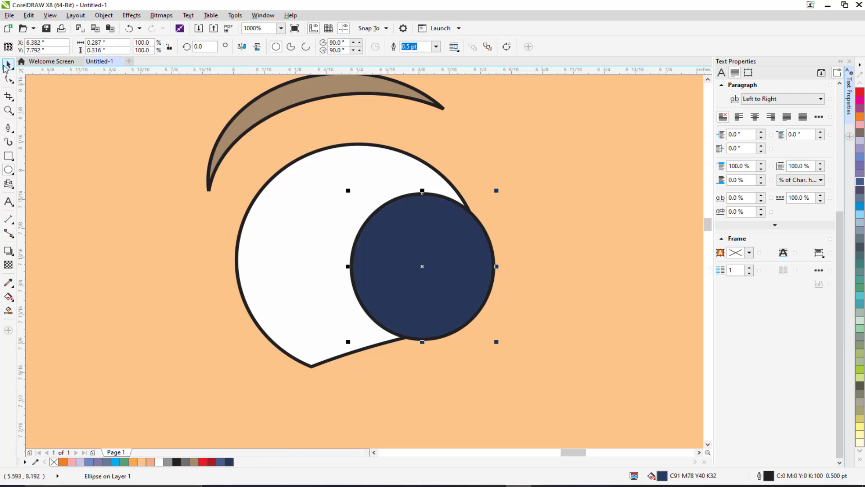
Step: Duplicate the iris, shrink the copy to about 0.16 × 0.18 in and fill it black for the pupil
{"action": "left_click", "coordinate": [268, 238]}
{"action": "left_click", "coordinate": [371, 236]}
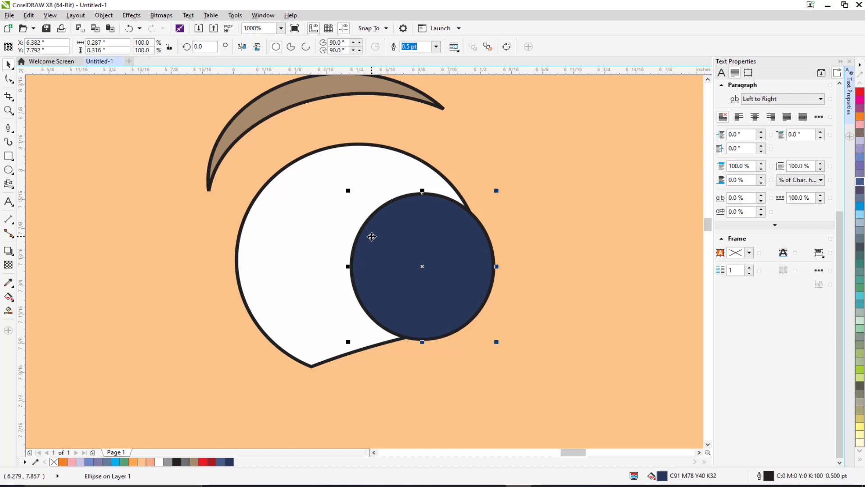
{"action": "key", "text": "ctrl+d"}
{"action": "left_click_drag", "start_coordinate": [496, 191], "coordinate": [465, 222]}
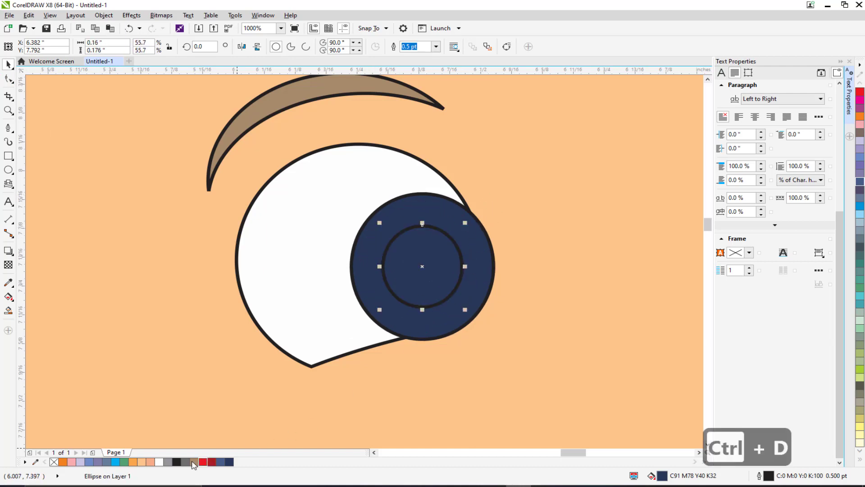
{"action": "left_click", "coordinate": [177, 462]}
Step: Place the iris and pupil inside the white eye shape with PowerClip Inside
{"action": "scroll", "coordinate": [489, 221], "scroll_direction": "down", "scroll_amount": 2}
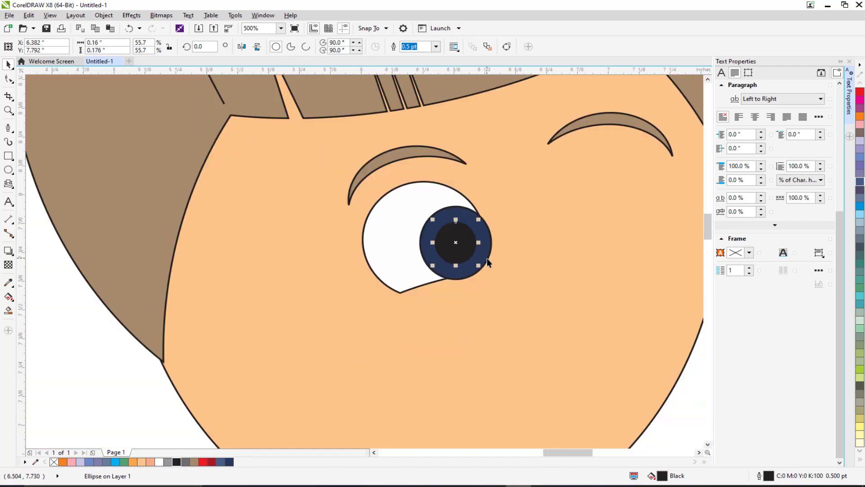
{"action": "scroll", "coordinate": [486, 261], "scroll_direction": "up", "scroll_amount": 2}
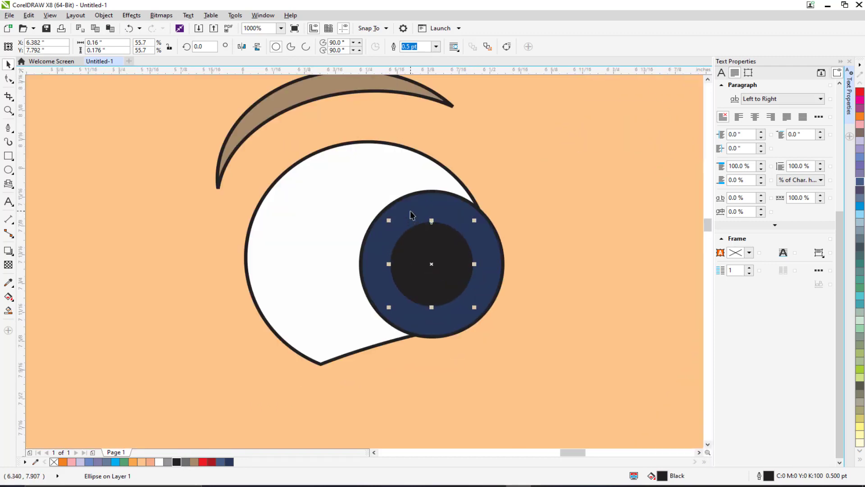
{"action": "left_click", "coordinate": [410, 212], "text": "shift"}
{"action": "right_click", "coordinate": [442, 206]}
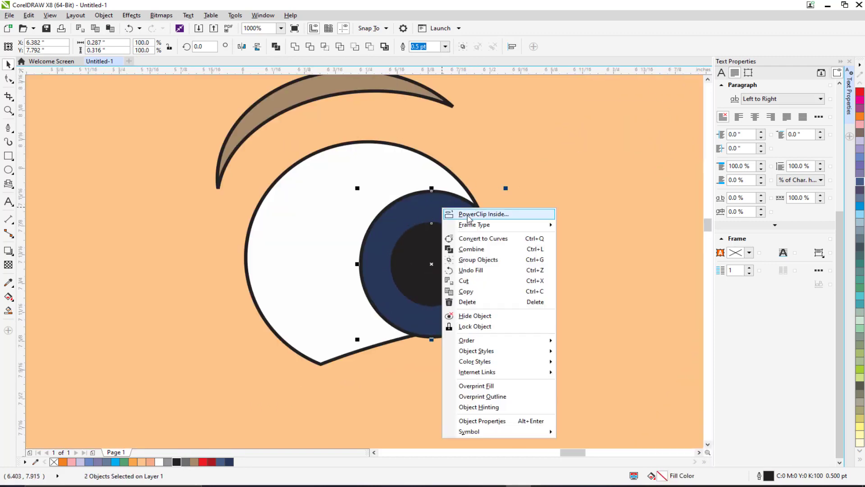
{"action": "left_click", "coordinate": [456, 213]}
{"action": "left_click", "coordinate": [332, 189]}
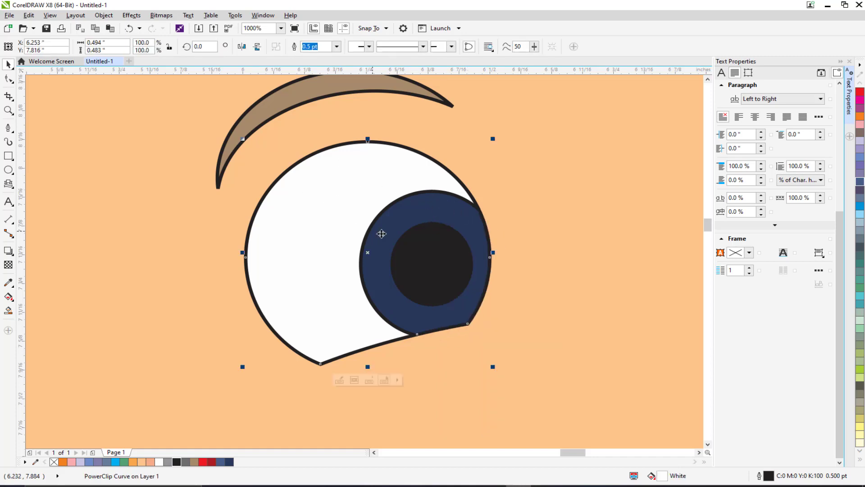
Step: Duplicate the finished eye and move the copy under the right eyebrow
{"action": "scroll", "coordinate": [382, 233], "scroll_direction": "down", "scroll_amount": 2}
{"action": "left_click", "coordinate": [241, 248]}
{"action": "left_click_drag", "start_coordinate": [333, 244], "coordinate": [294, 237]}
{"action": "key", "text": "ctrl+z"}
{"action": "key", "text": "ctrl+d"}
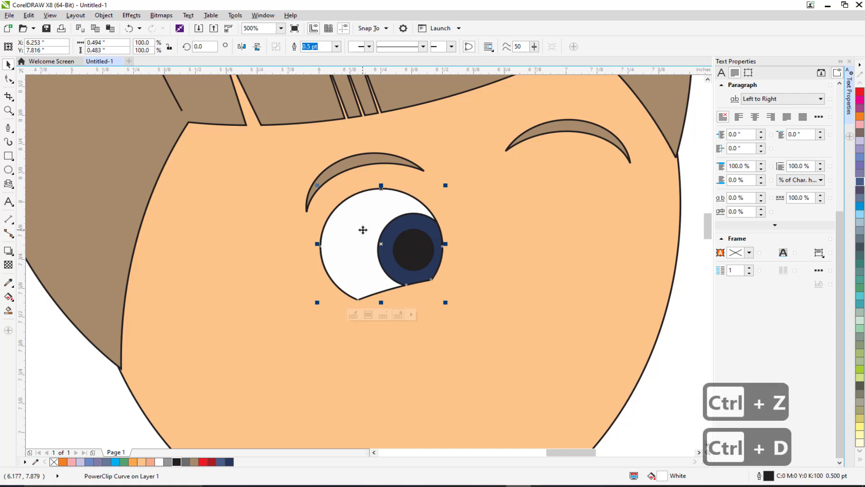
{"action": "left_click_drag", "start_coordinate": [362, 241], "coordinate": [554, 212]}
Step: Scale the right eye copy down to about 0.43 × 0.42 in
{"action": "scroll", "coordinate": [529, 233], "scroll_direction": "down", "scroll_amount": 2}
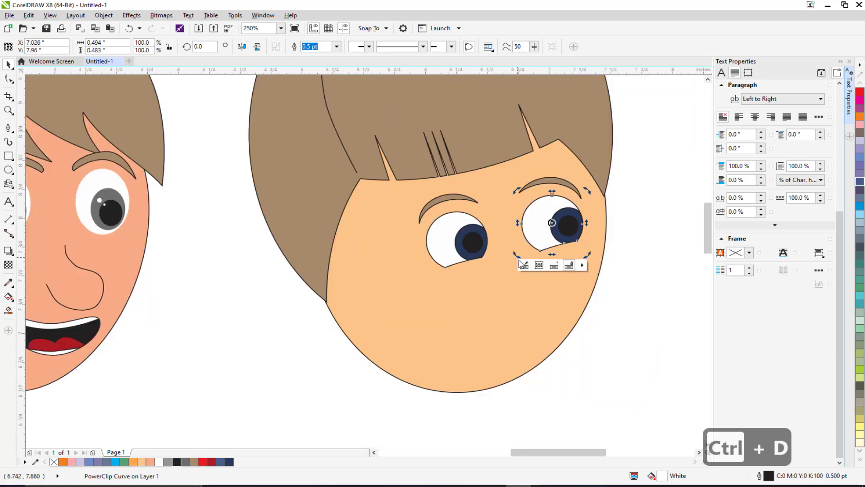
{"action": "left_click_drag", "start_coordinate": [517, 252], "coordinate": [517, 252]}
{"action": "left_click", "coordinate": [546, 215]}
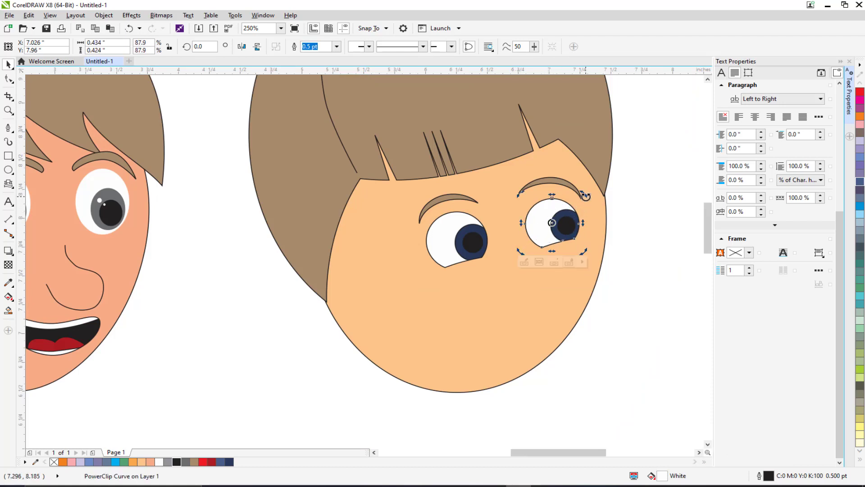
{"action": "left_click", "coordinate": [636, 238]}
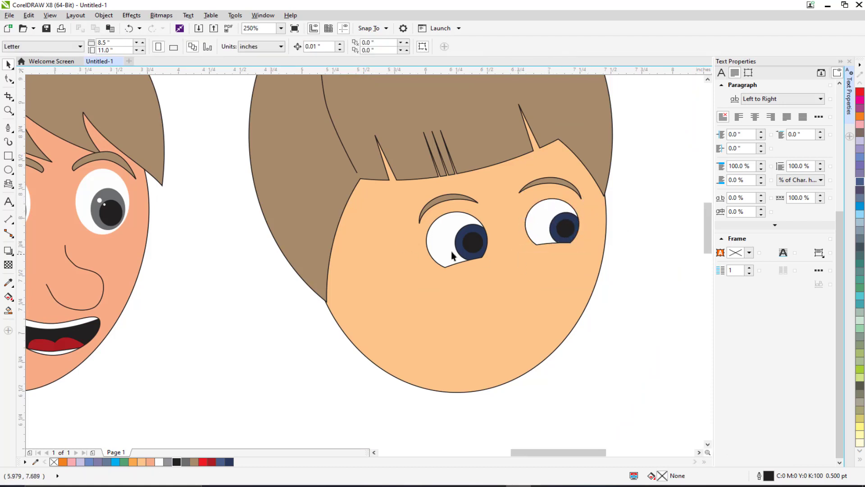
Step: Draw an ellipse about 0.93 × 0.63 in on the lower face and narrow it to about 0.87 in wide
{"action": "scroll", "coordinate": [451, 255], "scroll_direction": "down", "scroll_amount": 2}
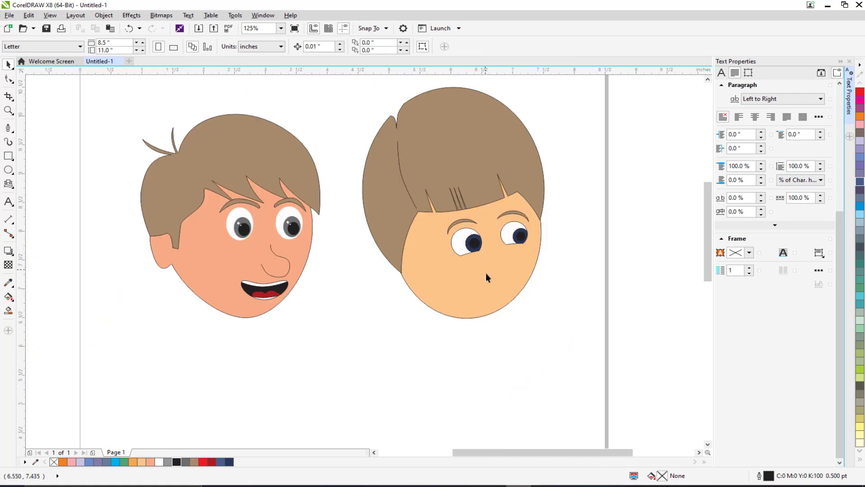
{"action": "scroll", "coordinate": [501, 285], "scroll_direction": "up", "scroll_amount": 2}
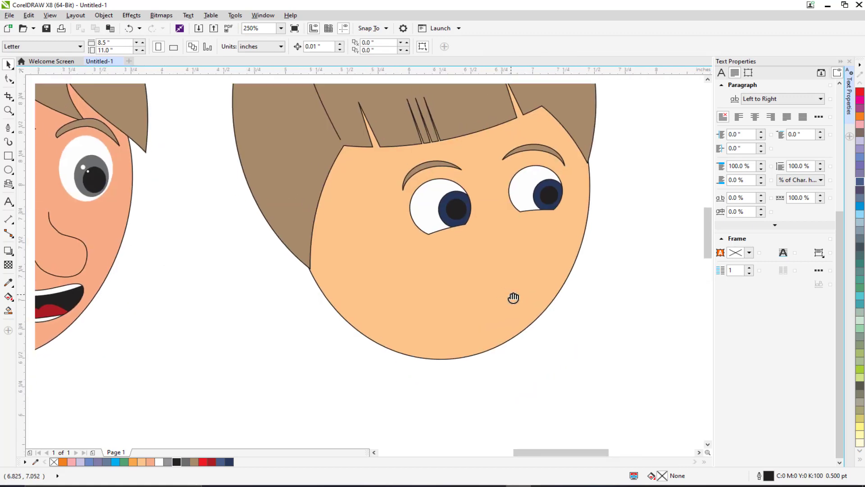
{"action": "left_click", "coordinate": [8, 169]}
{"action": "left_click_drag", "start_coordinate": [423, 263], "coordinate": [539, 335]}
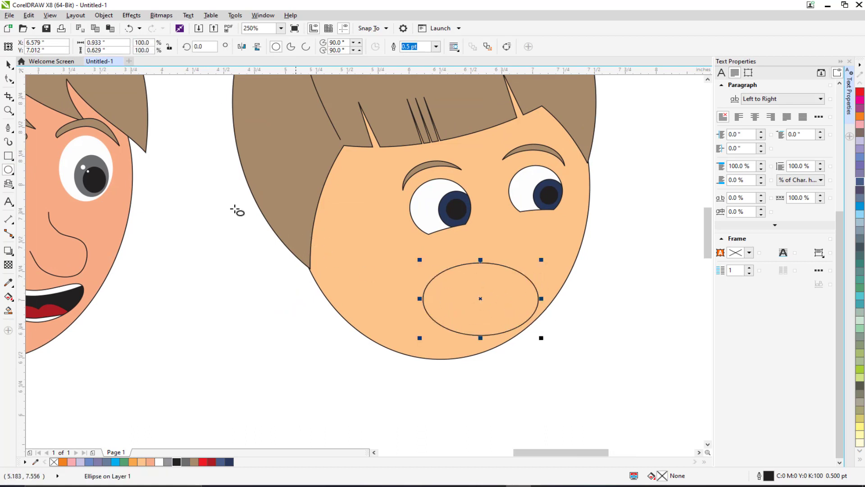
{"action": "left_click", "coordinate": [9, 64]}
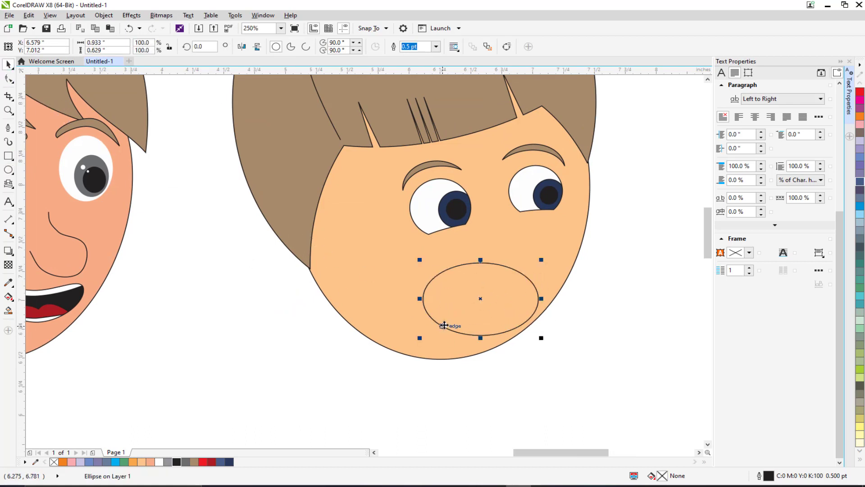
{"action": "left_click_drag", "start_coordinate": [420, 299], "coordinate": [428, 299]}
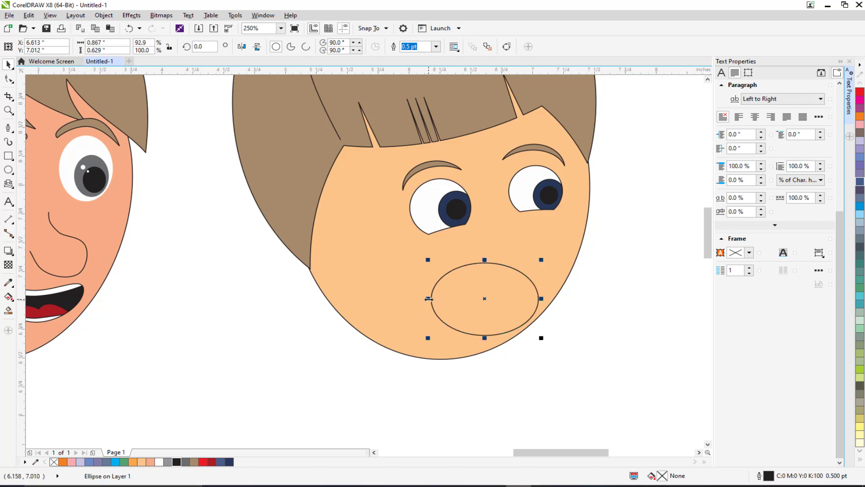
Step: Duplicate the lower-face ellipse, widen the copy to about 1.2 in, and shift it up and to the right
{"action": "key", "text": "ctrl+d"}
{"action": "left_click_drag", "start_coordinate": [460, 270], "coordinate": [461, 256]}
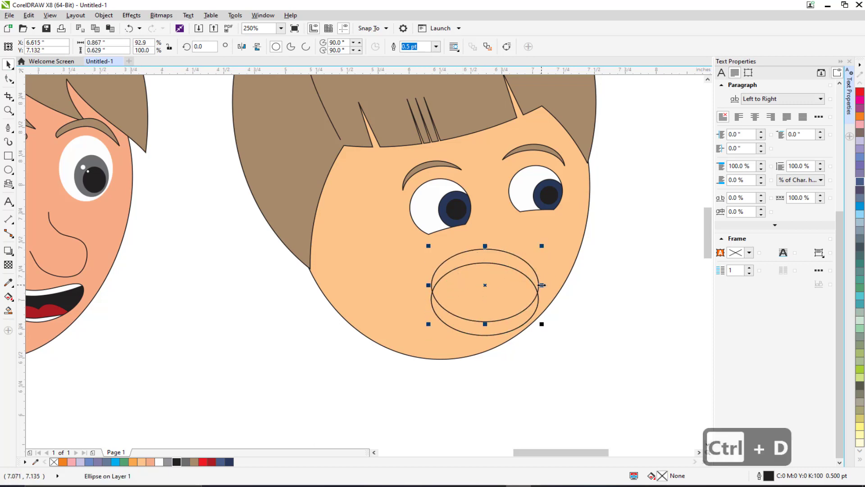
{"action": "left_click_drag", "start_coordinate": [542, 285], "coordinate": [562, 284]}
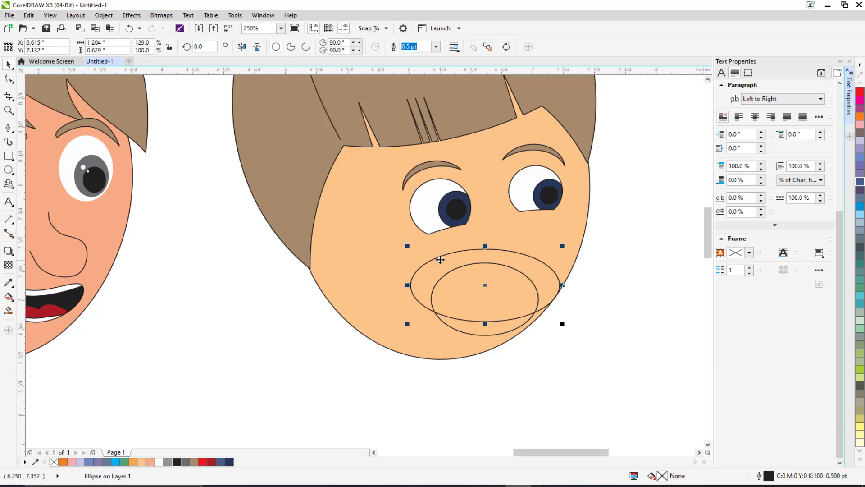
{"action": "mouse_move", "coordinate": [440, 260]}
{"action": "left_mouse_down"}
{"action": "mouse_move", "coordinate": [422, 257]}
{"action": "mouse_move", "coordinate": [455, 257]}
{"action": "left_mouse_up"}
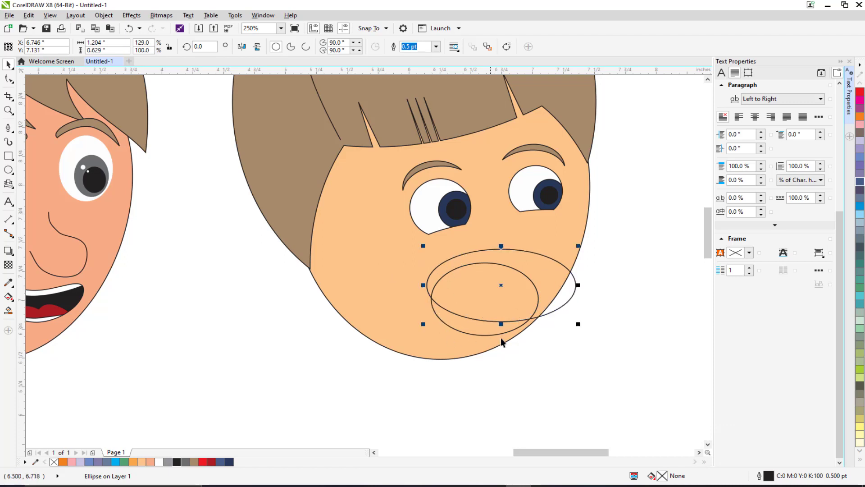
Step: Subtract the overlapping ellipses with Back Minus Front to leave a crescent mouth, and delete the leftover ellipse
{"action": "left_click", "coordinate": [588, 273]}
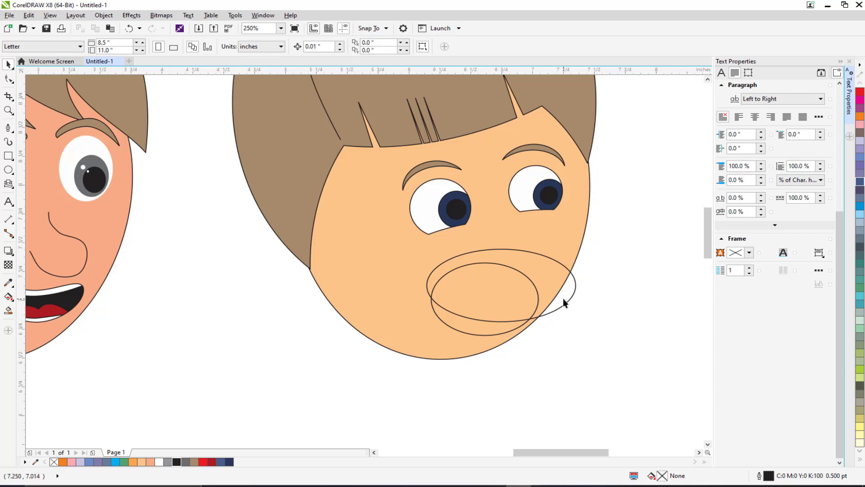
{"action": "left_click_drag", "start_coordinate": [563, 298], "coordinate": [586, 309]}
{"action": "key", "text": "ctrl+z"}
{"action": "left_click", "coordinate": [469, 327], "text": "shift"}
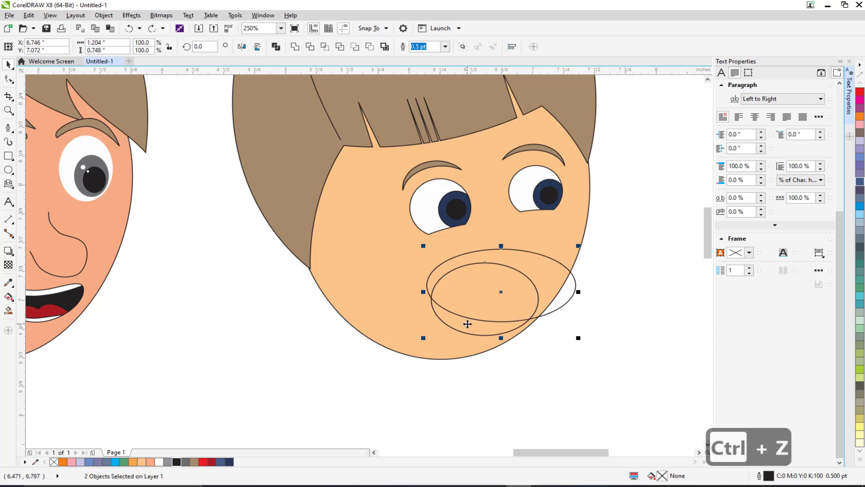
{"action": "left_click", "coordinate": [310, 46]}
{"action": "left_click", "coordinate": [580, 293]}
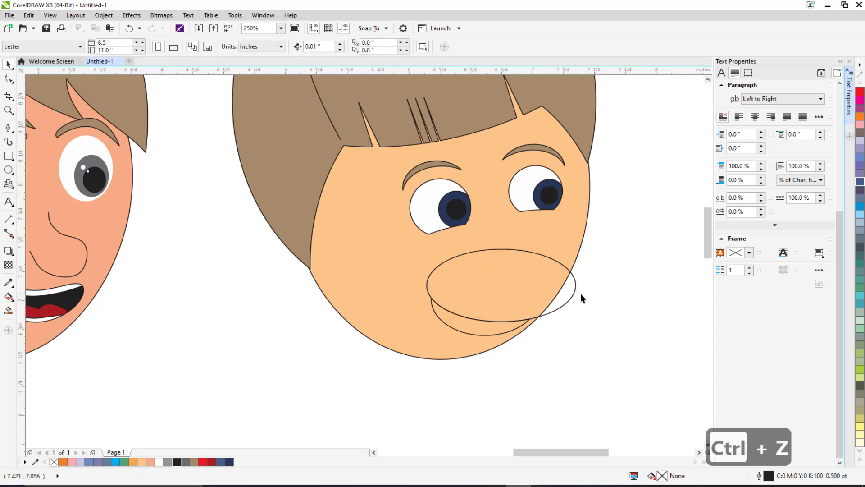
{"action": "left_click", "coordinate": [571, 296]}
{"action": "key", "text": "Delete"}
Step: Rotate the crescent mouth about 13° so it tilts up toward the right
{"action": "scroll", "coordinate": [561, 309], "scroll_direction": "down", "scroll_amount": 2}
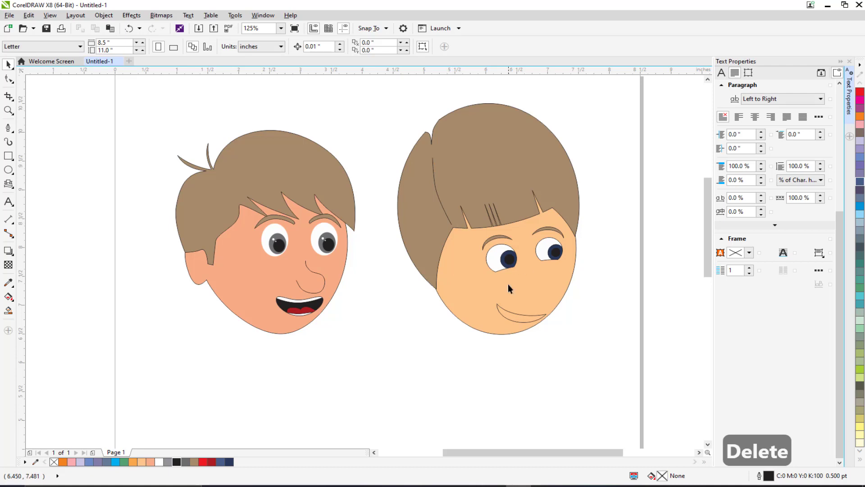
{"action": "left_click", "coordinate": [522, 319]}
{"action": "left_click", "coordinate": [522, 317]}
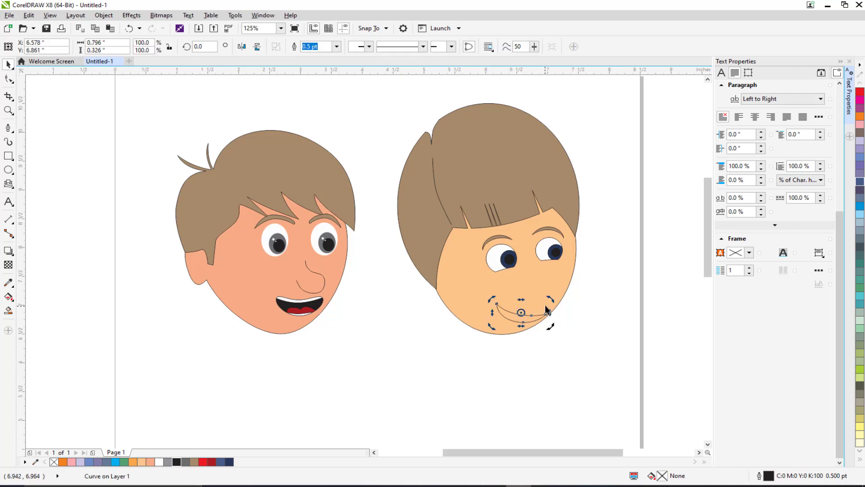
{"action": "left_click_drag", "start_coordinate": [553, 293], "coordinate": [553, 293]}
{"action": "left_click", "coordinate": [588, 312]}
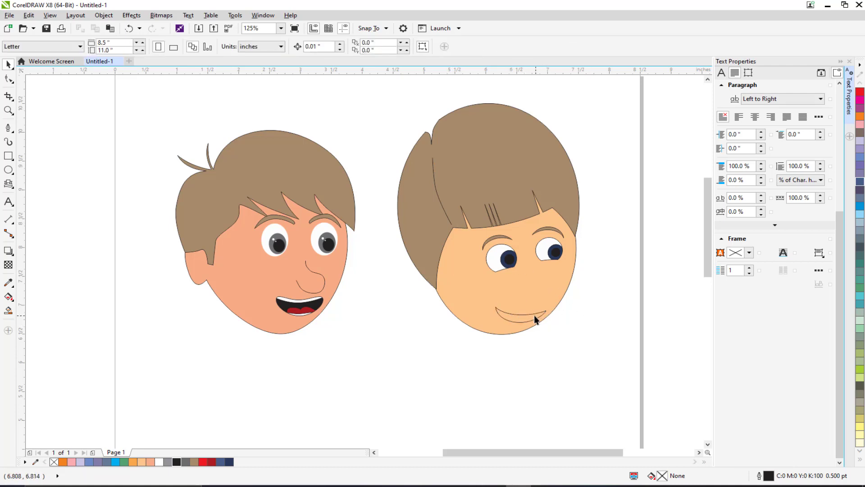
{"action": "left_click", "coordinate": [531, 314]}
{"action": "scroll", "coordinate": [546, 306], "scroll_direction": "up", "scroll_amount": 1}
{"action": "left_click", "coordinate": [531, 325]}
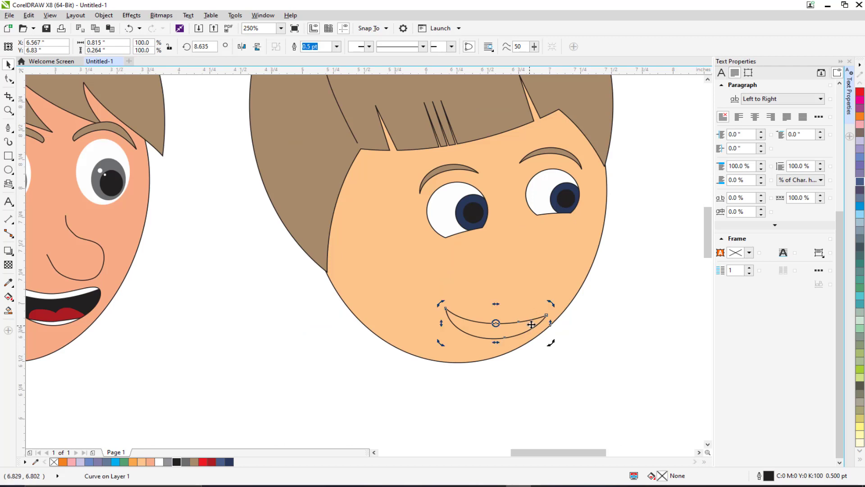
{"action": "left_click_drag", "start_coordinate": [550, 304], "coordinate": [550, 299]}
{"action": "left_click", "coordinate": [604, 313]}
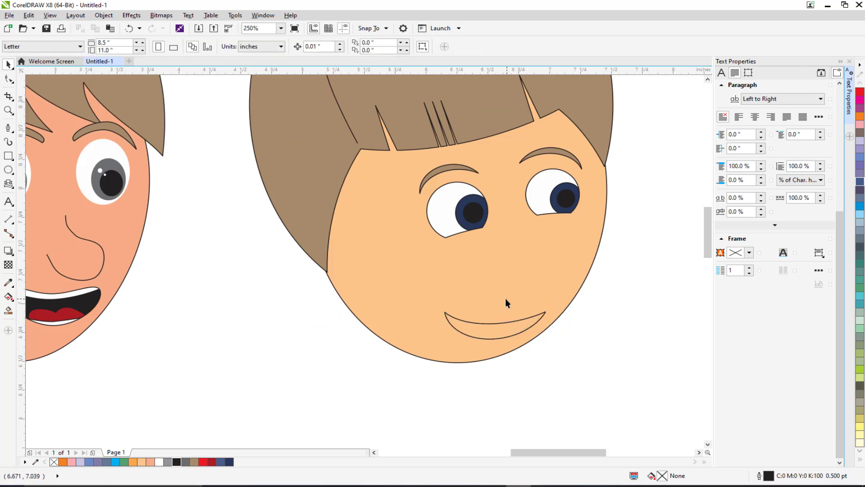
Step: Fill the crescent mouth with black
{"action": "mouse_move", "coordinate": [495, 319]}
{"action": "left_mouse_down"}
{"action": "mouse_move", "coordinate": [476, 316]}
{"action": "mouse_move", "coordinate": [499, 334]}
{"action": "left_mouse_up"}
{"action": "left_click", "coordinate": [478, 330]}
{"action": "left_click", "coordinate": [553, 351]}
{"action": "scroll", "coordinate": [497, 340], "scroll_direction": "up", "scroll_amount": 1}
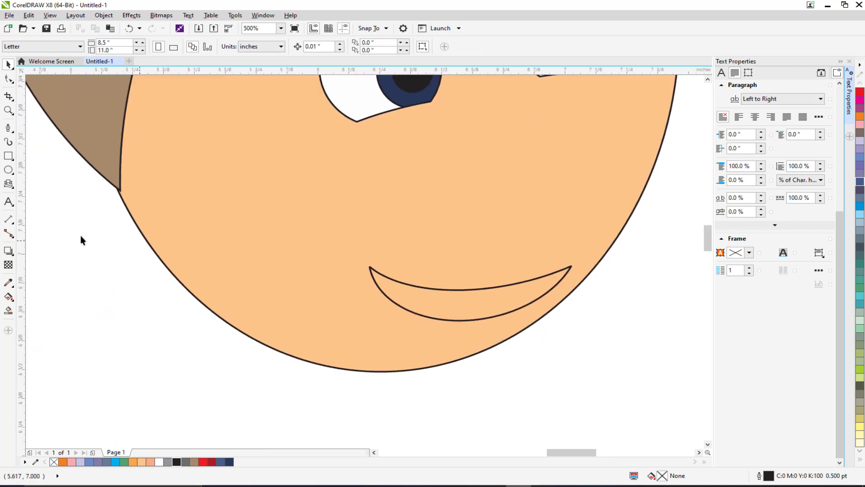
{"action": "left_click", "coordinate": [431, 296]}
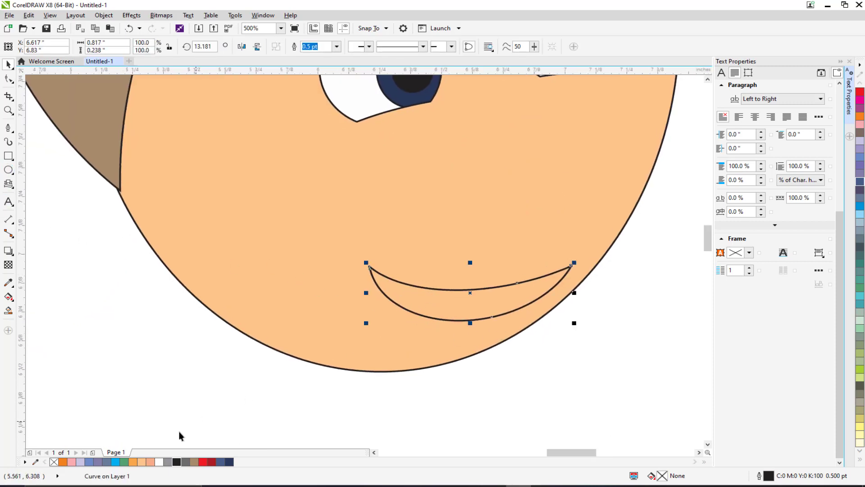
{"action": "left_click", "coordinate": [177, 462]}
{"action": "left_click", "coordinate": [455, 377]}
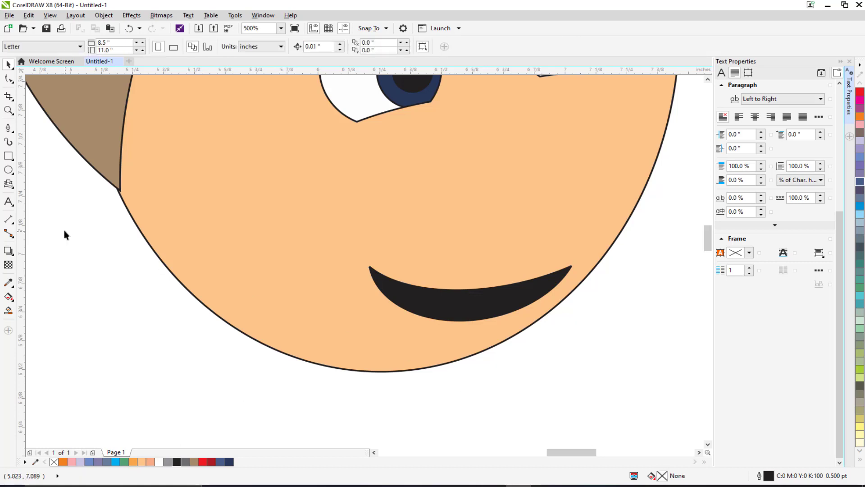
Step: Draw a rectangle about 0.55 × 0.10 in across the bottom of the mouth and fill it white
{"action": "left_click", "coordinate": [8, 155]}
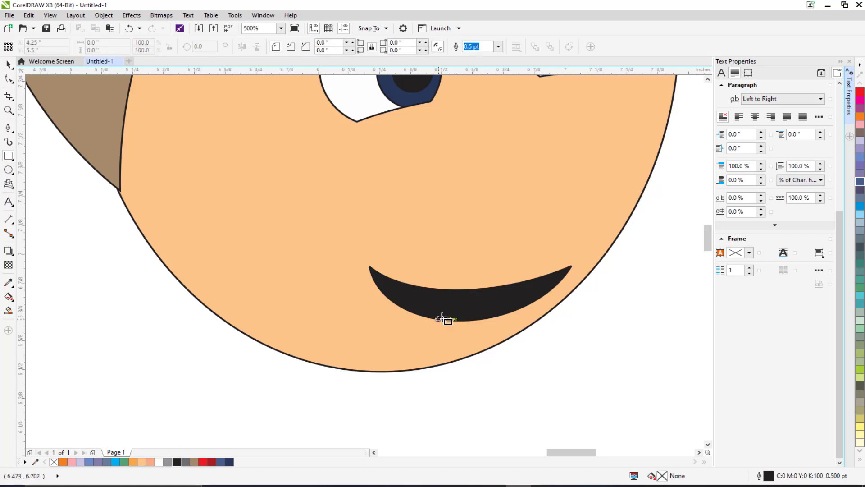
{"action": "left_click_drag", "start_coordinate": [386, 315], "coordinate": [523, 339]}
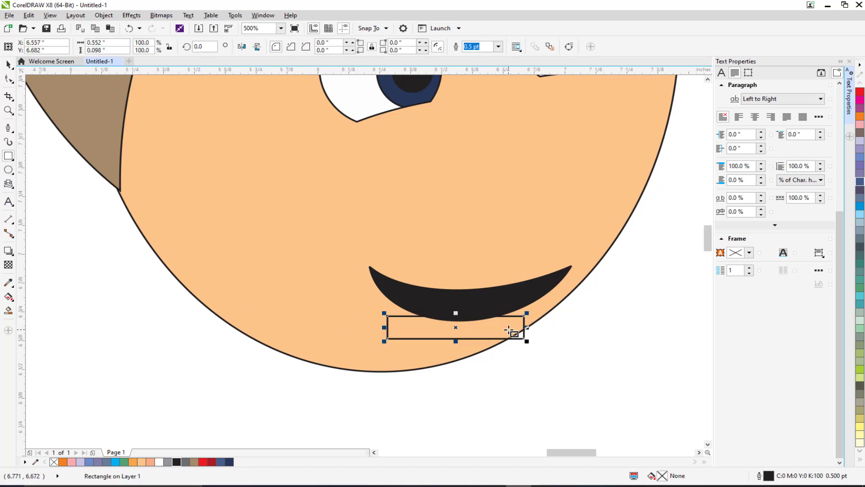
{"action": "left_click", "coordinate": [159, 462]}
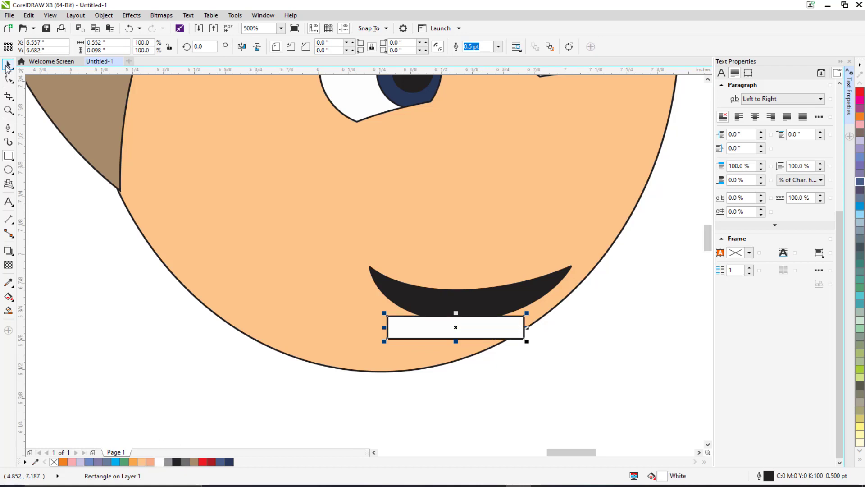
Step: Move the white rectangle up and PowerClip it inside the mouth as teeth
{"action": "left_click", "coordinate": [7, 66]}
{"action": "left_click_drag", "start_coordinate": [427, 329], "coordinate": [432, 323]}
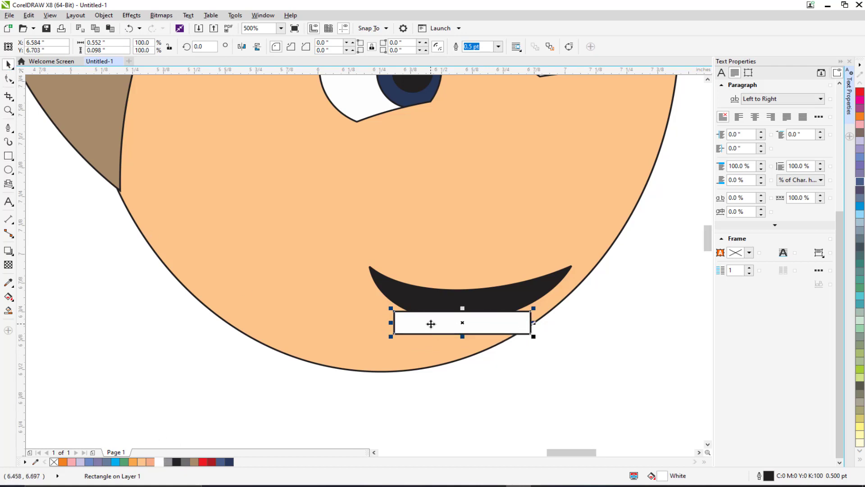
{"action": "right_click", "coordinate": [432, 323]}
{"action": "left_click", "coordinate": [472, 64]}
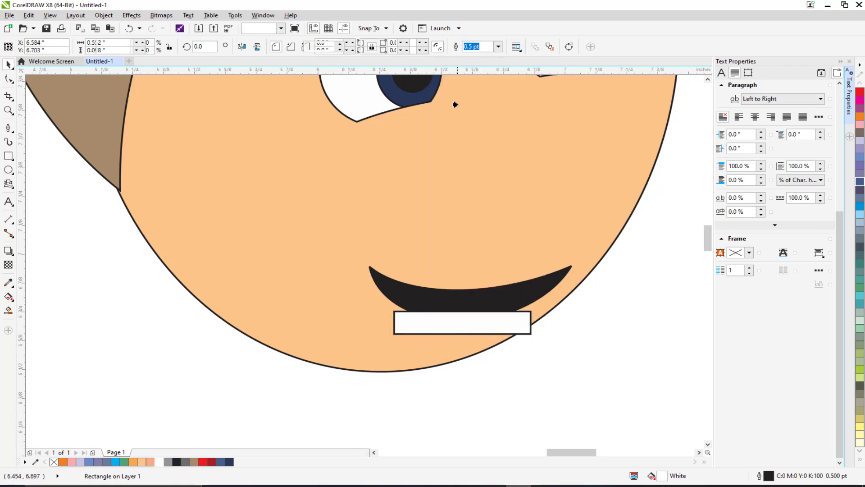
{"action": "left_click", "coordinate": [429, 304]}
{"action": "key", "text": "Escape"}
Step: Draw a small curved nose stroke about 0.25 × 0.18 in above the mouth and nudge it into place
{"action": "scroll", "coordinate": [441, 294], "scroll_direction": "down", "scroll_amount": 2}
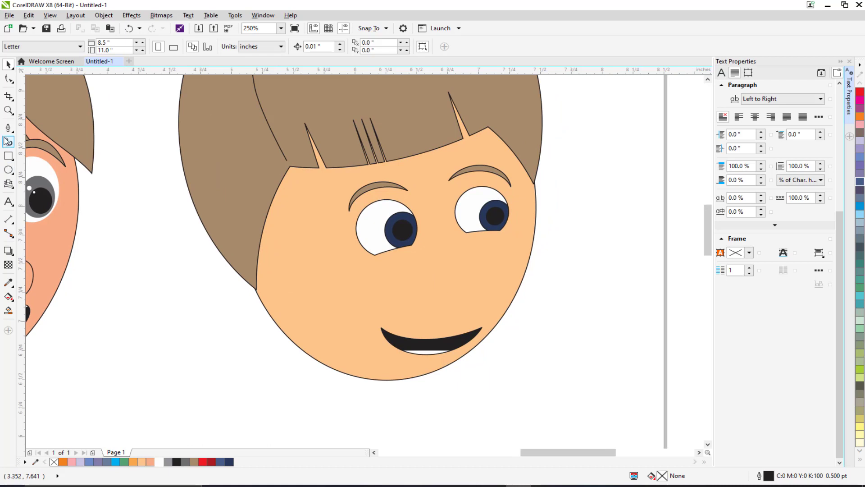
{"action": "left_click", "coordinate": [8, 128]}
{"action": "scroll", "coordinate": [418, 308], "scroll_direction": "up", "scroll_amount": 2}
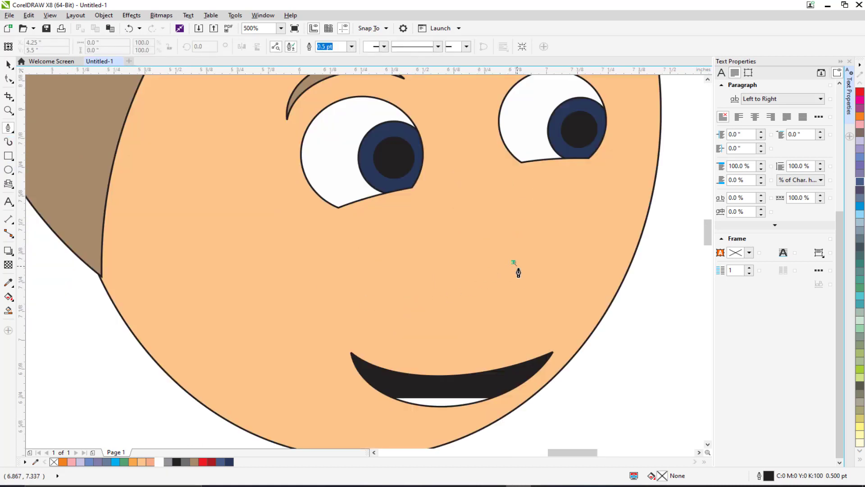
{"action": "left_click_drag", "start_coordinate": [510, 292], "coordinate": [464, 281]}
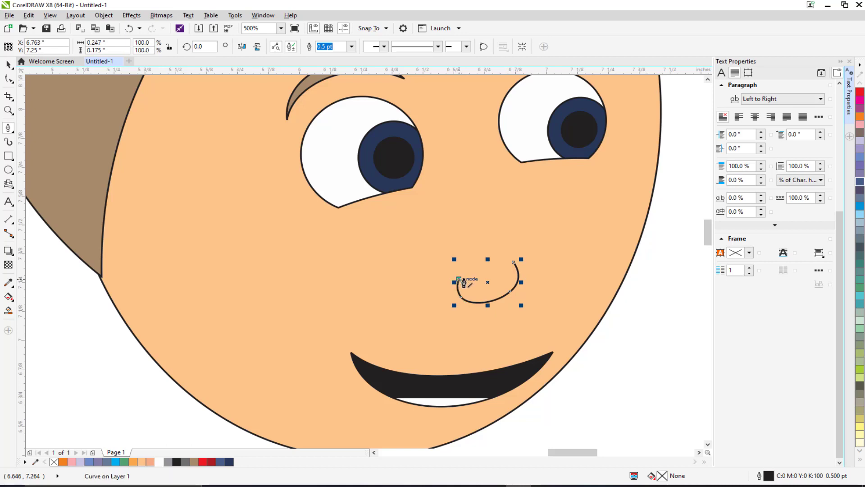
{"action": "key", "text": "Return"}
{"action": "scroll", "coordinate": [516, 324], "scroll_direction": "down", "scroll_amount": 2}
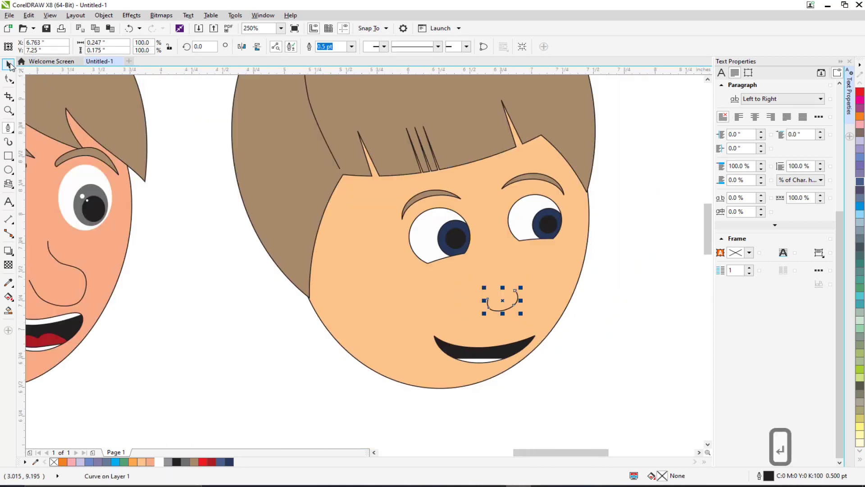
{"action": "left_click", "coordinate": [531, 387]}
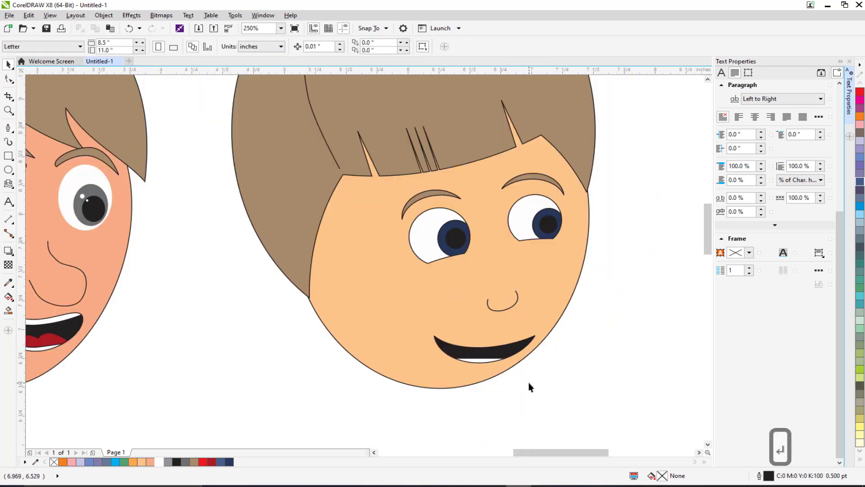
{"action": "left_click_drag", "start_coordinate": [497, 309], "coordinate": [500, 309]}
{"action": "left_click", "coordinate": [492, 305]}
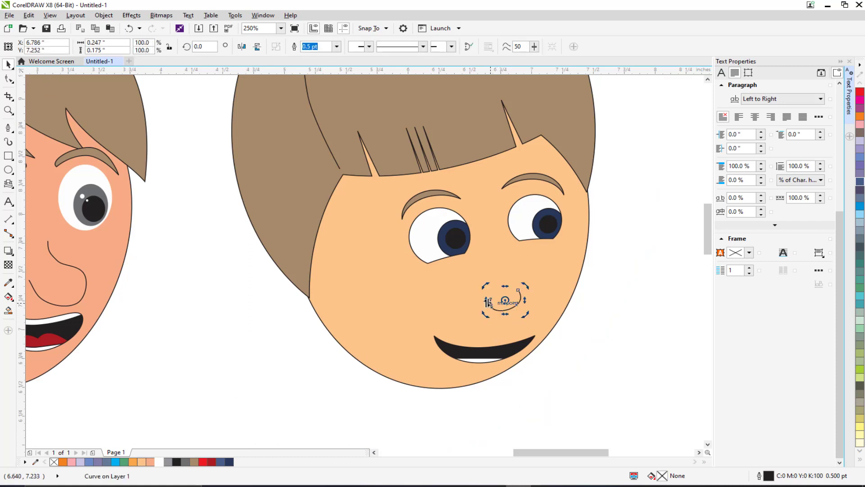
{"action": "left_click", "coordinate": [595, 328]}
{"action": "scroll", "coordinate": [579, 326], "scroll_direction": "down", "scroll_amount": 3}
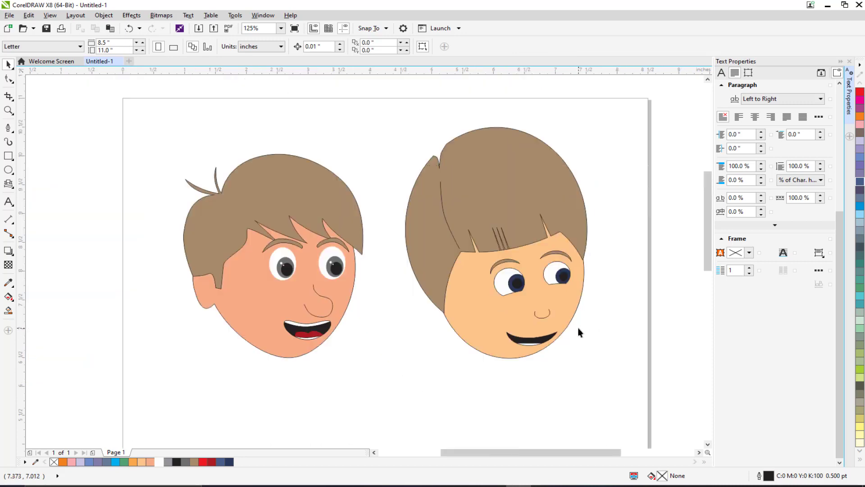
{"action": "left_click_drag", "start_coordinate": [585, 339], "coordinate": [541, 330]}
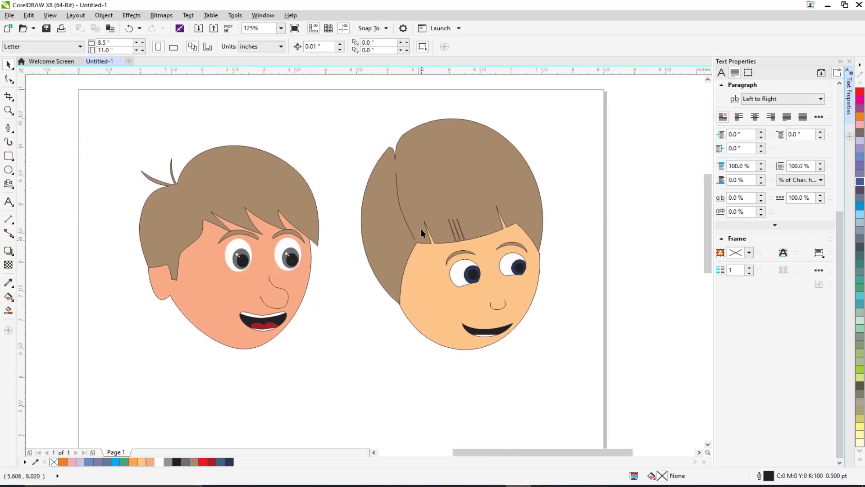
{"action": "left_click", "coordinate": [422, 179]}
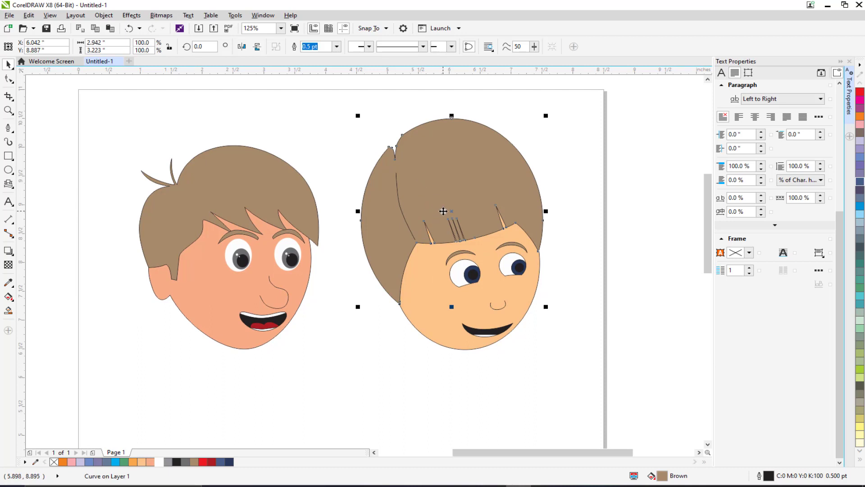
{"action": "key", "text": "Delete"}
{"action": "key", "text": "ctrl+z"}
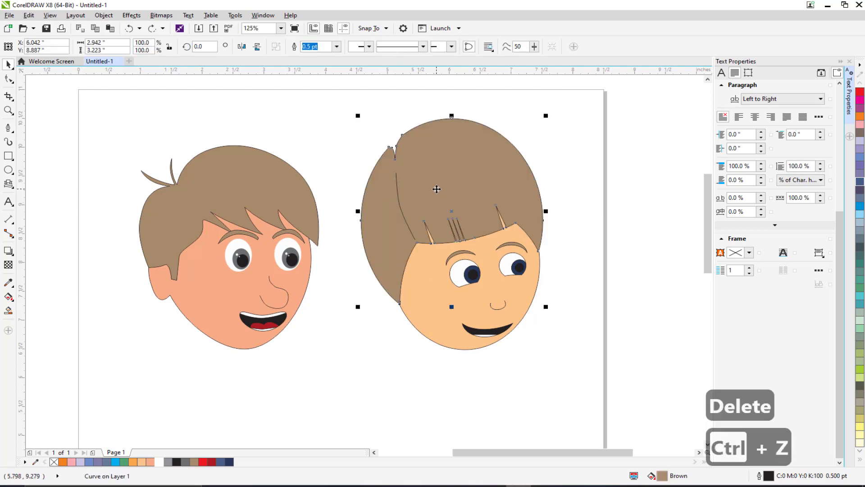
Step: Move the hair shape off to the right of the head and delete the stray hair strand line
{"action": "left_click_drag", "start_coordinate": [436, 188], "coordinate": [639, 188]}
{"action": "left_click", "coordinate": [399, 192]}
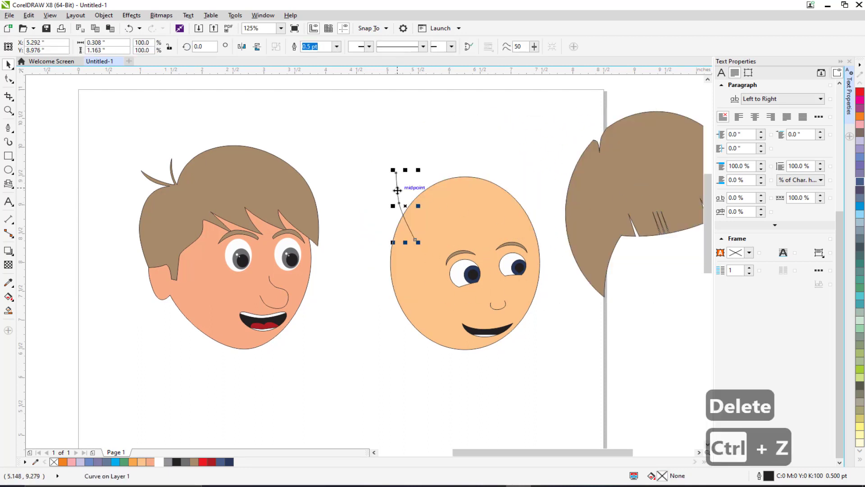
{"action": "key", "text": "Delete"}
Step: Draw a circle about 0.61 × 0.65 in on the head's left side as an ear and fill it with the skin colour
{"action": "scroll", "coordinate": [49, 208], "scroll_direction": "down", "scroll_amount": 1}
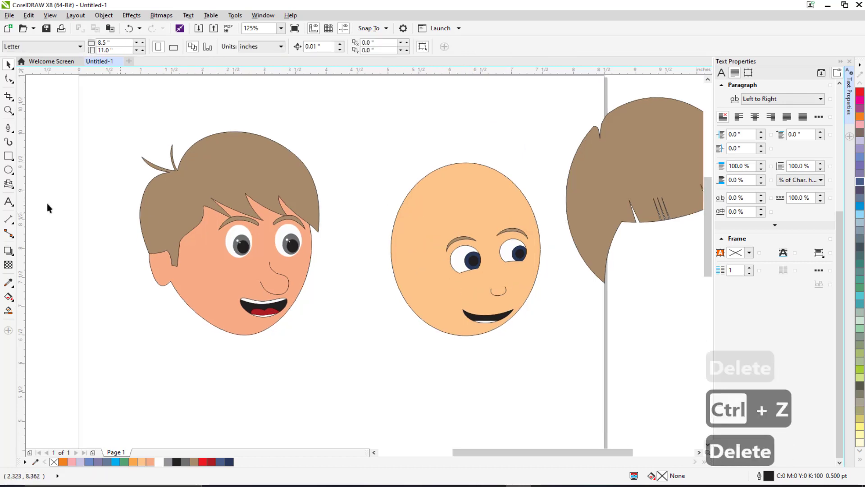
{"action": "left_click", "coordinate": [9, 170]}
{"action": "scroll", "coordinate": [433, 298], "scroll_direction": "up", "scroll_amount": 1}
{"action": "left_click_drag", "start_coordinate": [303, 227], "coordinate": [336, 303]}
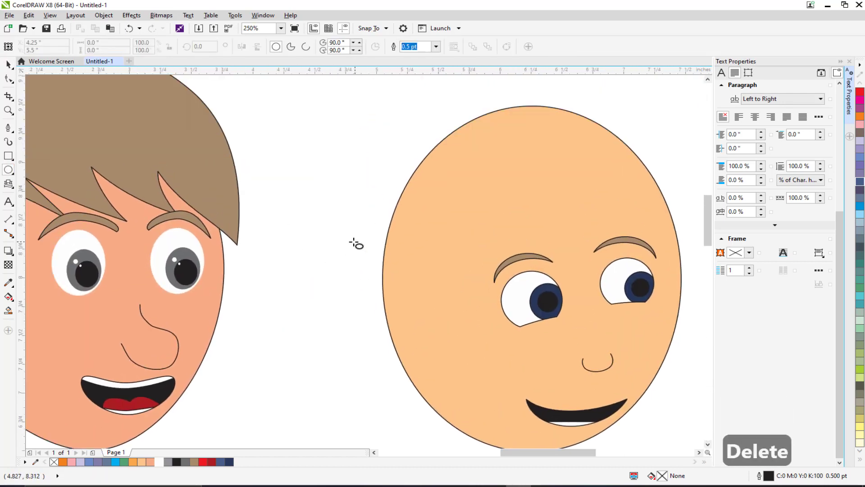
{"action": "mouse_move", "coordinate": [346, 252]}
{"action": "left_mouse_down"}
{"action": "mouse_move", "coordinate": [419, 325]}
{"action": "mouse_move", "coordinate": [423, 346]}
{"action": "mouse_move", "coordinate": [422, 328]}
{"action": "left_mouse_up"}
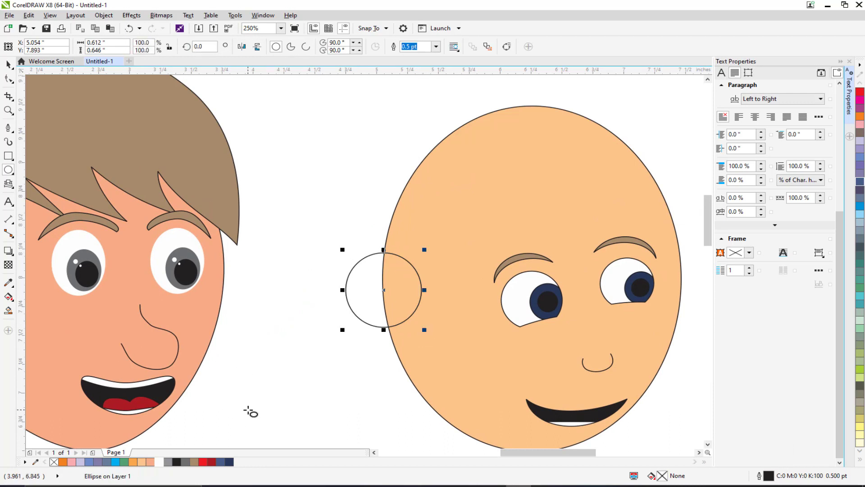
{"action": "left_click", "coordinate": [142, 461]}
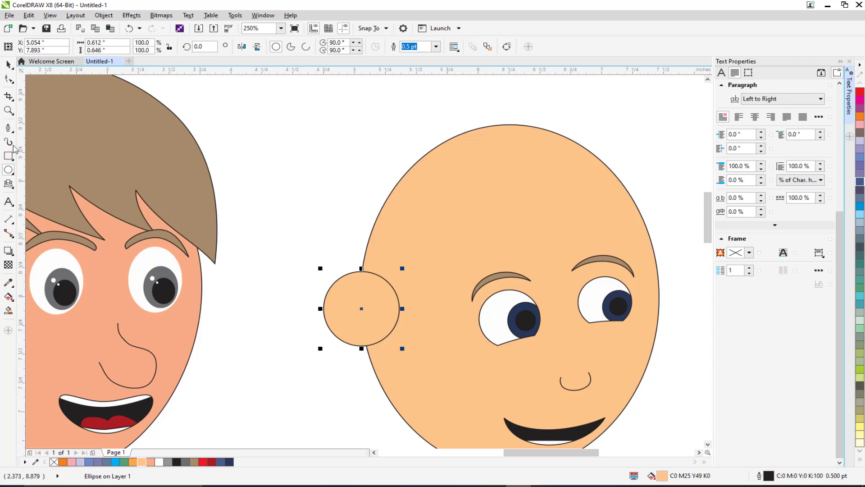
Step: Draw a curved inner-ear line about 0.32 × 0.41 in inside the left ear circle with the Bezier tool
{"action": "left_click", "coordinate": [8, 128]}
{"action": "scroll", "coordinate": [352, 304], "scroll_direction": "up", "scroll_amount": 2}
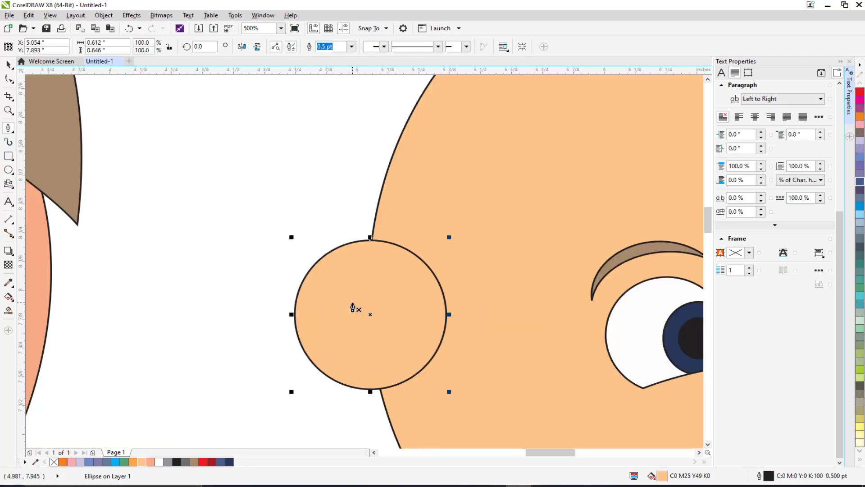
{"action": "left_click", "coordinate": [402, 250]}
{"action": "left_click_drag", "start_coordinate": [349, 246], "coordinate": [323, 260]}
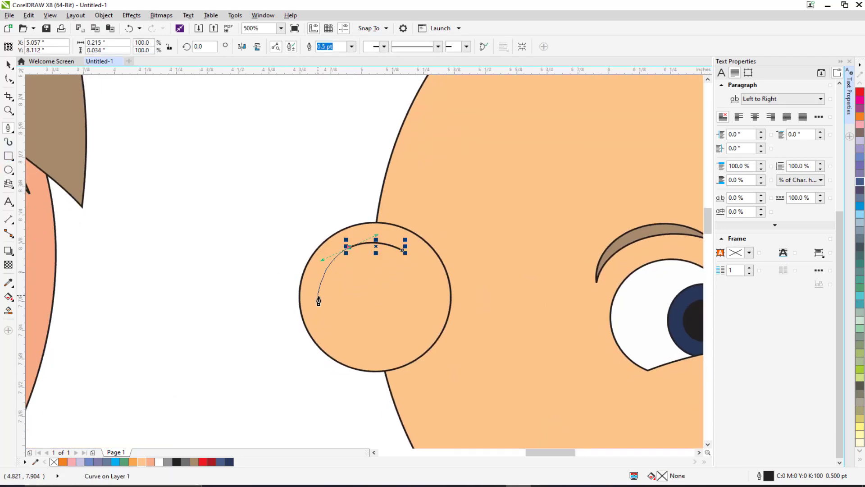
{"action": "left_click_drag", "start_coordinate": [326, 311], "coordinate": [424, 339]}
{"action": "left_click", "coordinate": [358, 337]}
{"action": "scroll", "coordinate": [361, 336], "scroll_direction": "up", "scroll_amount": 2}
{"action": "key", "text": "Return"}
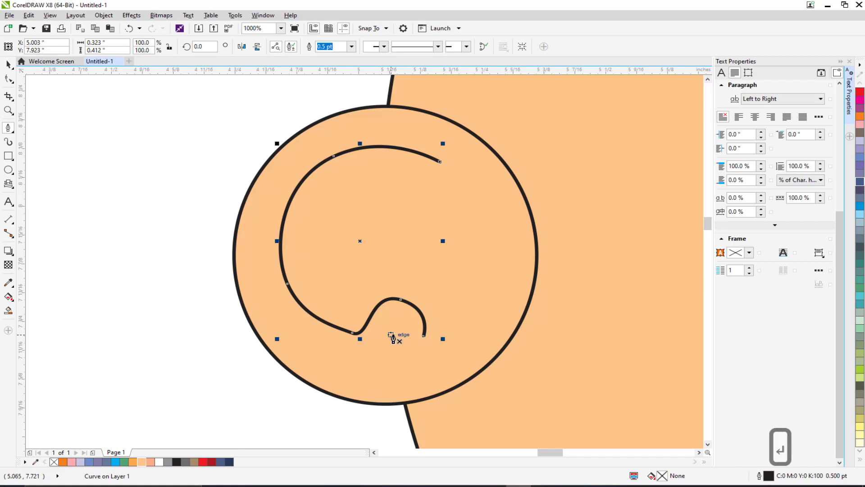
Step: Select the ear circle with its inner curve, duplicate it and move the copy to the head's right side
{"action": "scroll", "coordinate": [392, 337], "scroll_direction": "down", "scroll_amount": 4}
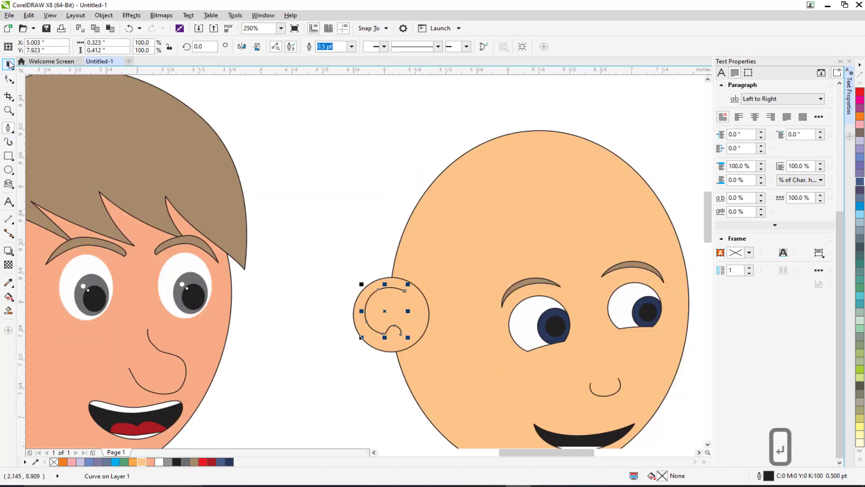
{"action": "left_click", "coordinate": [9, 65]}
{"action": "left_click", "coordinate": [315, 166]}
{"action": "left_click_drag", "start_coordinate": [416, 231], "coordinate": [368, 179]}
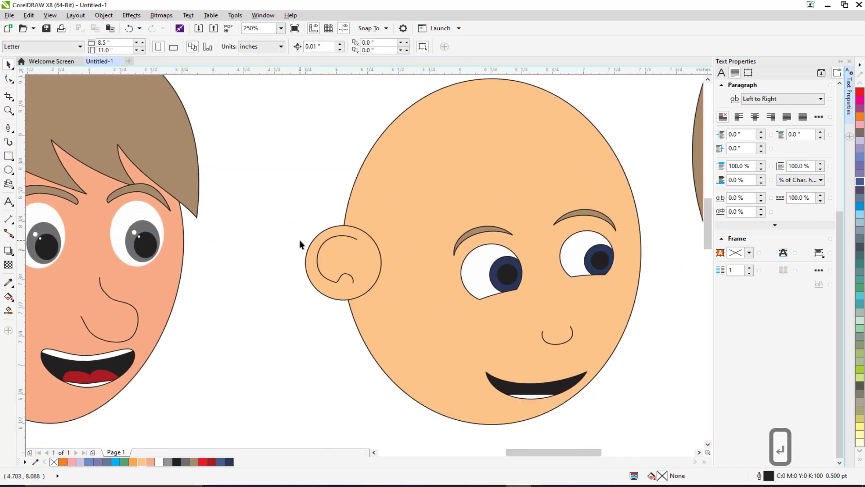
{"action": "scroll", "coordinate": [326, 248], "scroll_direction": "up", "scroll_amount": 2}
{"action": "left_click", "coordinate": [322, 238]}
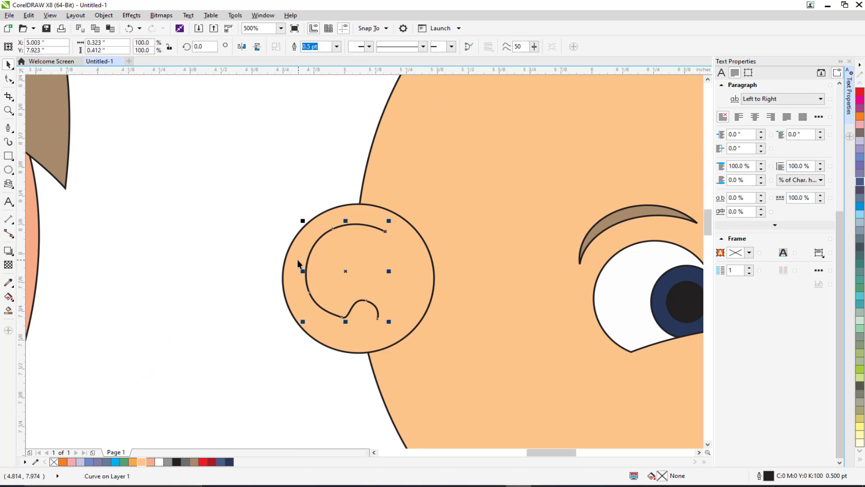
{"action": "left_click", "coordinate": [295, 260], "text": "shift"}
{"action": "key", "text": "ctrl+d"}
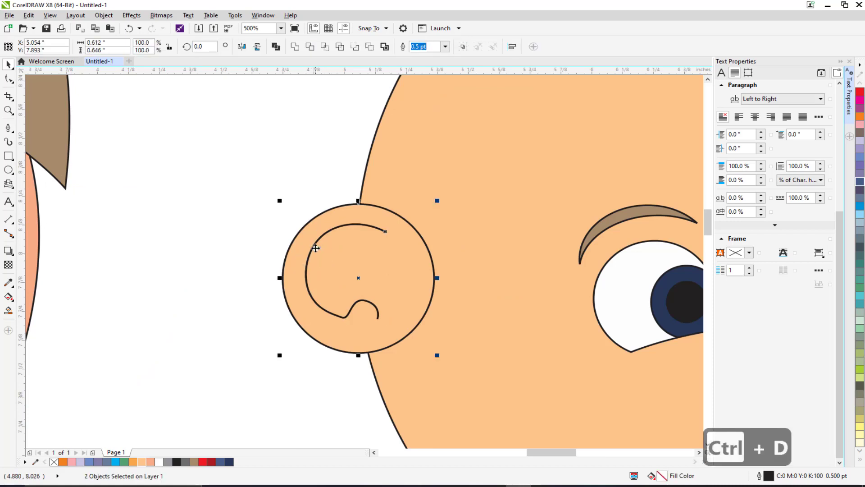
{"action": "scroll", "coordinate": [315, 247], "scroll_direction": "down", "scroll_amount": 4}
{"action": "left_click_drag", "start_coordinate": [340, 258], "coordinate": [460, 249]}
{"action": "key", "text": "ctrl+d"}
{"action": "scroll", "coordinate": [460, 250], "scroll_direction": "up", "scroll_amount": 2}
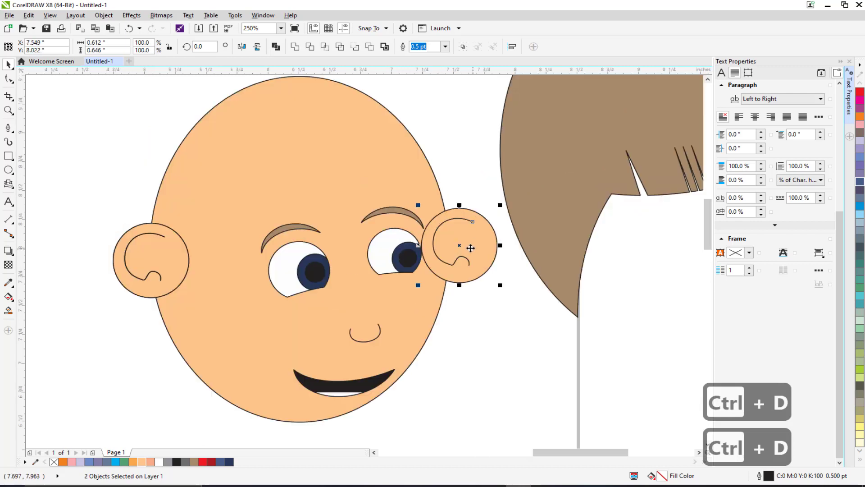
Step: Mirror the copied ear horizontally, position it against the head's right edge and send it behind the head
{"action": "left_click", "coordinate": [242, 46]}
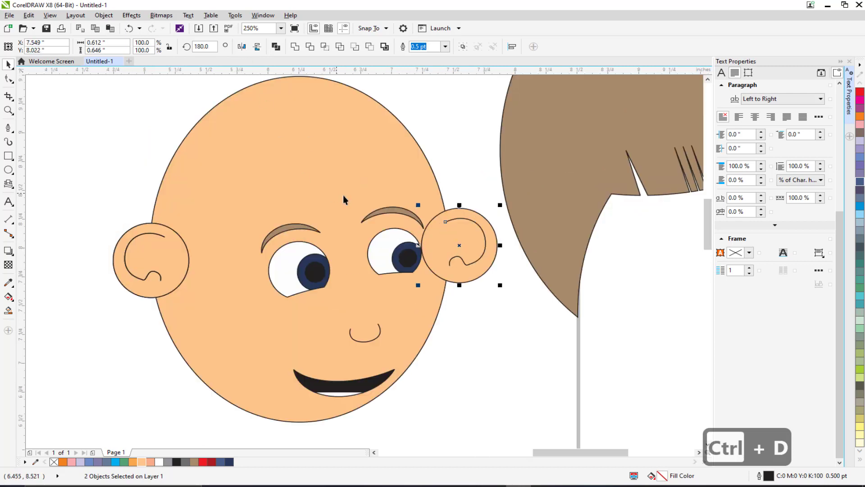
{"action": "left_click_drag", "start_coordinate": [453, 257], "coordinate": [444, 271]}
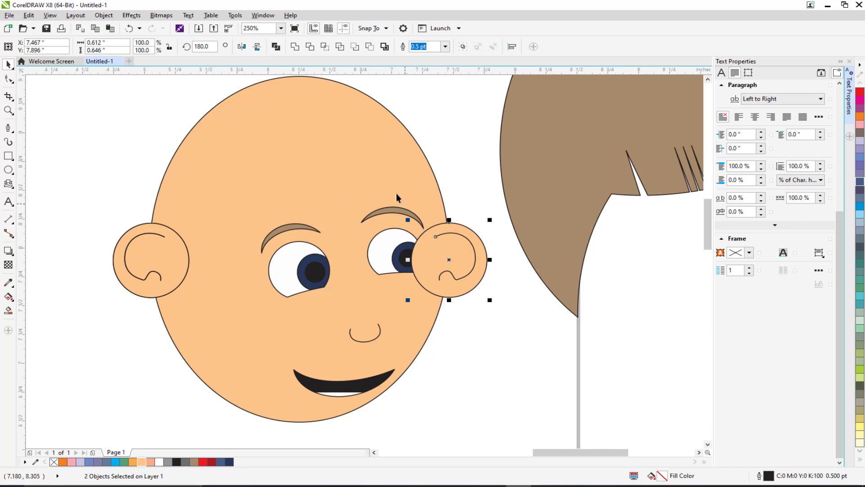
{"action": "right_click", "coordinate": [459, 243]}
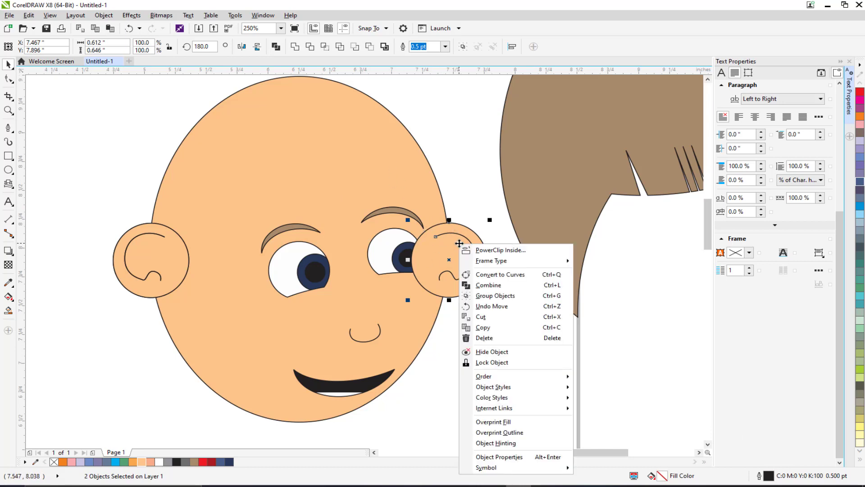
{"action": "mouse_move", "coordinate": [532, 387]}
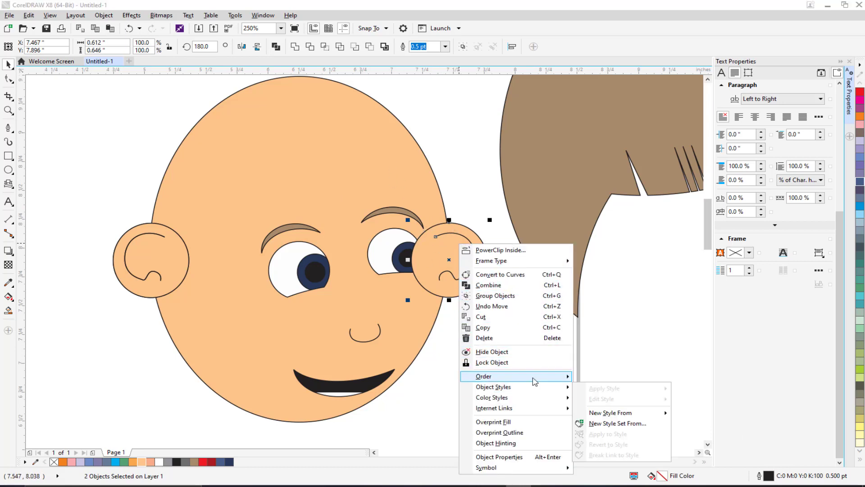
{"action": "left_click", "coordinate": [603, 454]}
Step: Nudge the right ear's inner curve into place inside the ear
{"action": "left_click", "coordinate": [429, 195]}
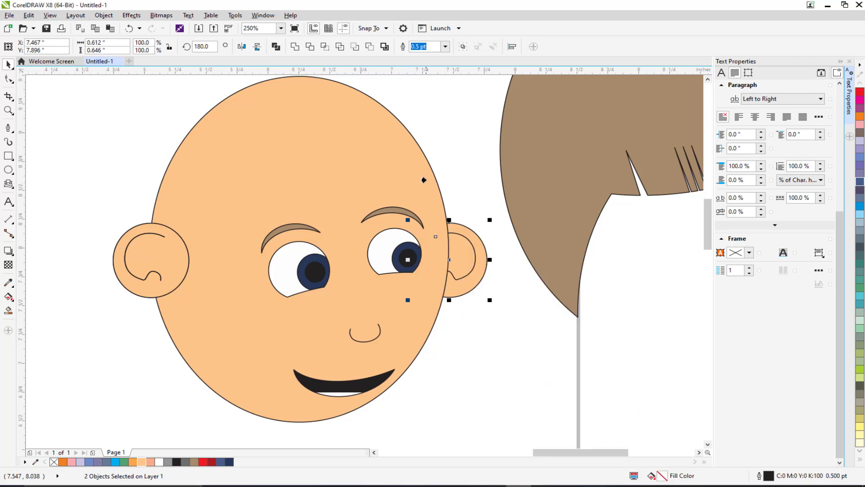
{"action": "left_click", "coordinate": [440, 177]}
{"action": "left_click", "coordinate": [463, 250]}
{"action": "key", "text": "Left"}
{"action": "key", "text": "Left"}
{"action": "key", "text": "Left"}
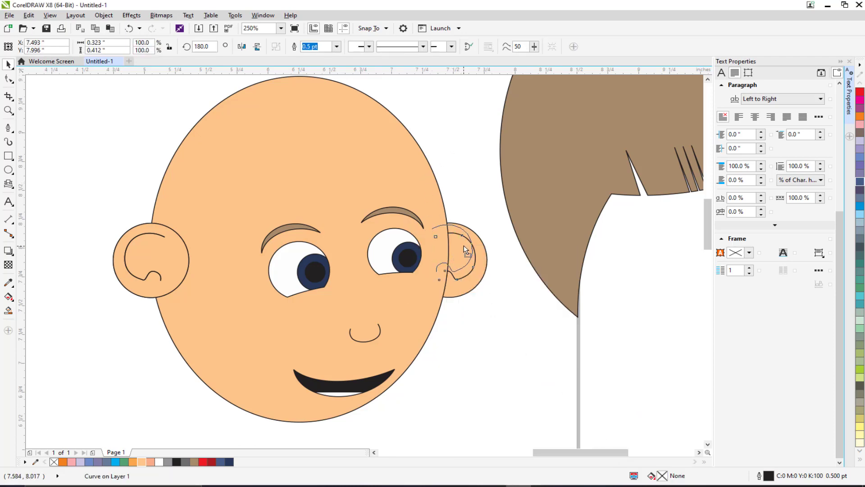
{"action": "key", "text": "Up"}
{"action": "key", "text": "Up"}
{"action": "key", "text": "Up"}
{"action": "key", "text": "Up"}
{"action": "key", "text": "Up"}
{"action": "key", "text": "Up"}
{"action": "key", "text": "Up"}
{"action": "key", "text": "Up"}
{"action": "key", "text": "ctrl+z"}
{"action": "left_click", "coordinate": [460, 291], "text": "shift"}
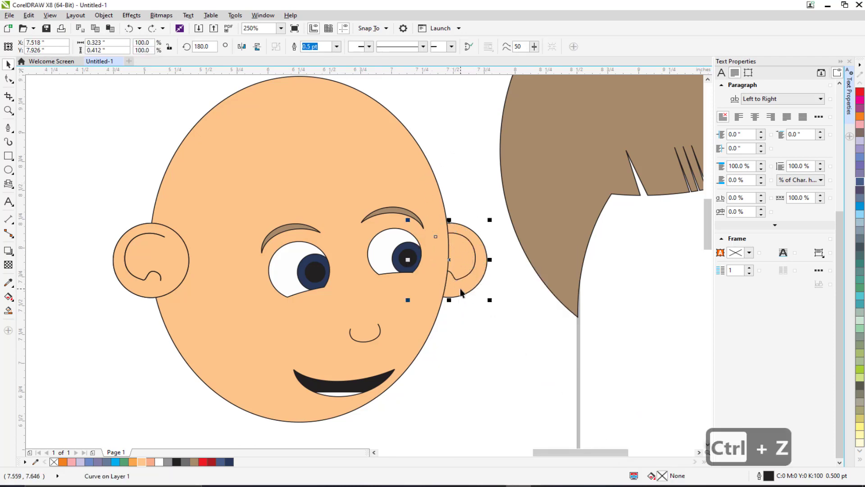
{"action": "left_click_drag", "start_coordinate": [463, 285], "coordinate": [464, 274]}
{"action": "scroll", "coordinate": [424, 275], "scroll_direction": "down", "scroll_amount": 2}
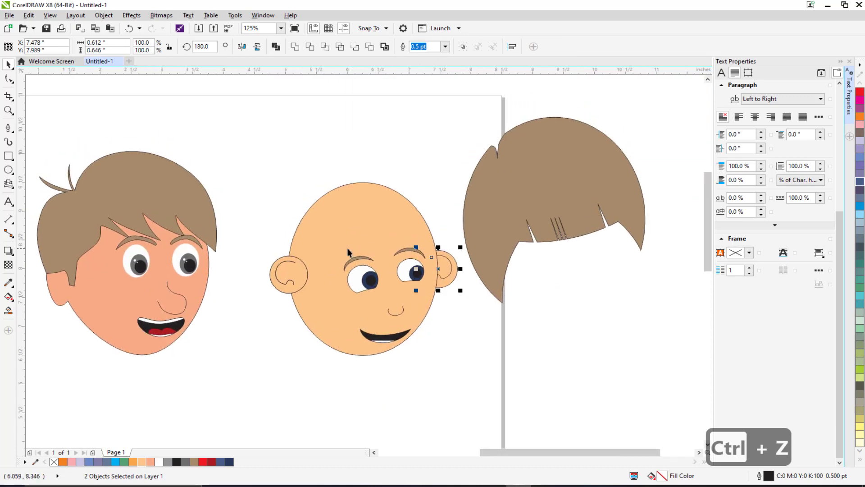
Step: Select the left ear's circle and inner curve and group them
{"action": "left_click", "coordinate": [8, 170]}
{"action": "scroll", "coordinate": [285, 238], "scroll_direction": "up", "scroll_amount": 2}
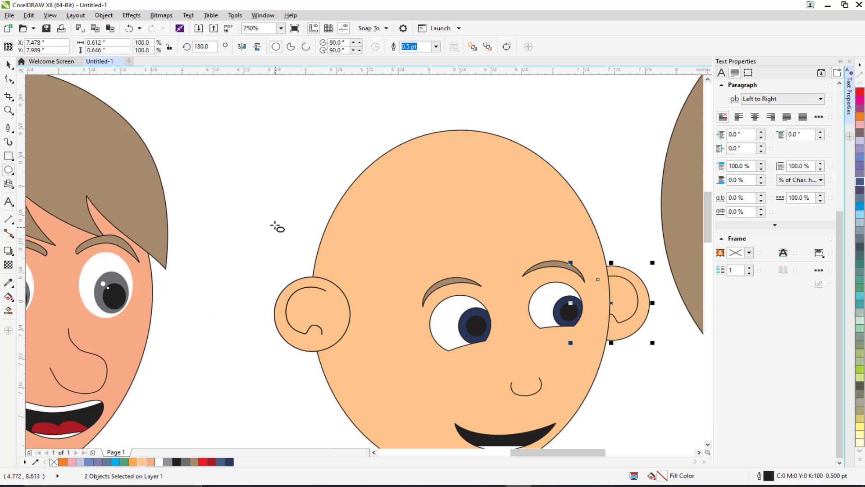
{"action": "left_click", "coordinate": [8, 65]}
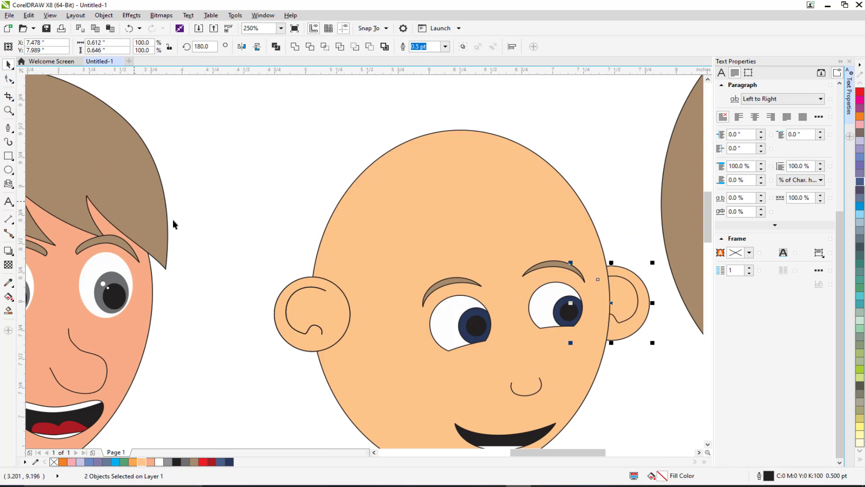
{"action": "left_click", "coordinate": [172, 220]}
{"action": "left_click_drag", "start_coordinate": [250, 257], "coordinate": [366, 362]}
{"action": "key", "text": "ctrl+g"}
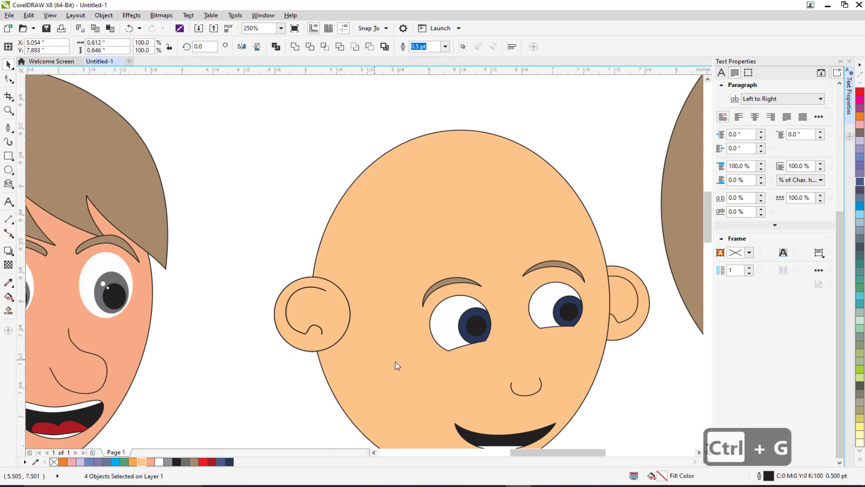
Step: Select the right ear's circle and inner curve and group them
{"action": "left_click", "coordinate": [621, 264]}
{"action": "scroll", "coordinate": [642, 252], "scroll_direction": "right", "scroll_amount": 3}
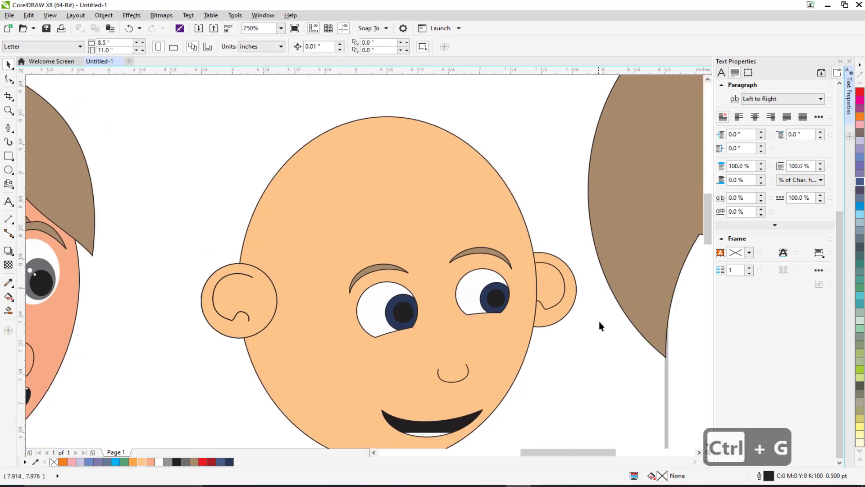
{"action": "left_click_drag", "start_coordinate": [608, 363], "coordinate": [511, 231]}
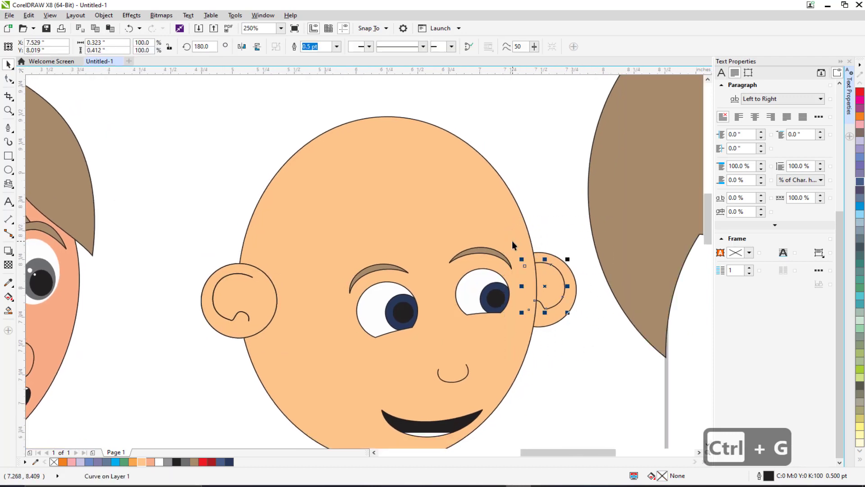
{"action": "left_click", "coordinate": [554, 321], "text": "shift"}
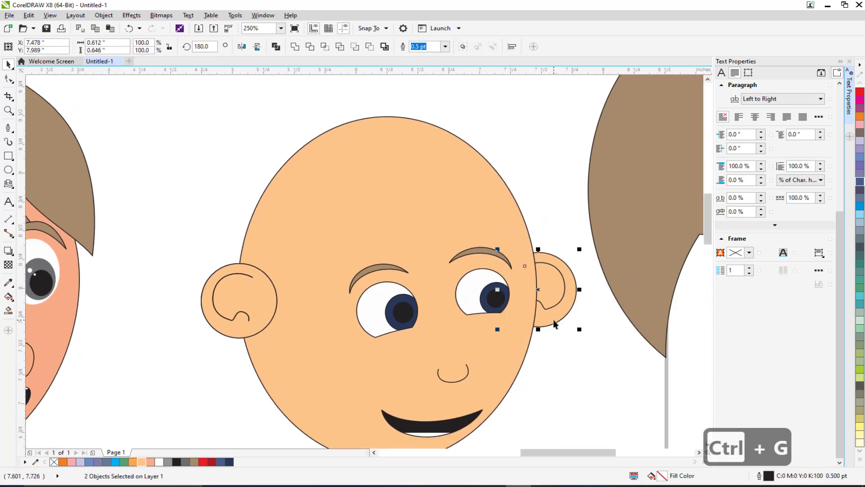
{"action": "key", "text": "ctrl+g"}
Step: Draw about twenty overlapping circles of varying sizes around the top of the head as curly hair
{"action": "left_click", "coordinate": [174, 181]}
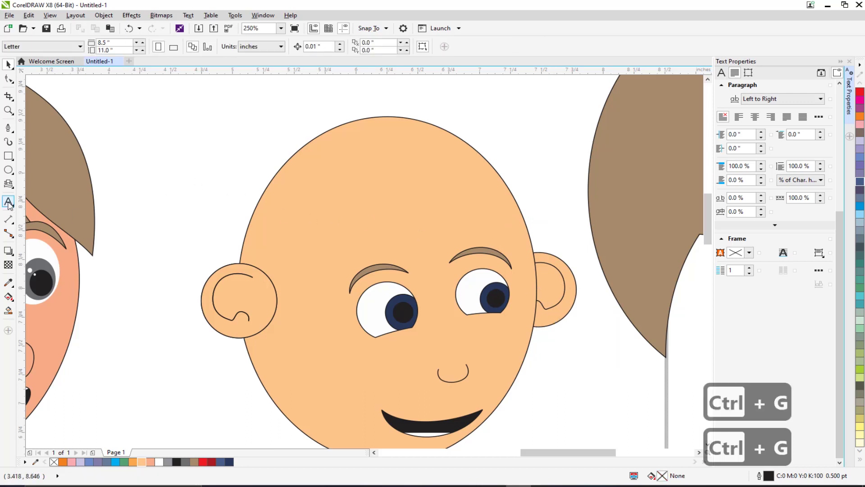
{"action": "left_click", "coordinate": [8, 170]}
{"action": "left_click_drag", "start_coordinate": [191, 210], "coordinate": [264, 282]}
{"action": "left_click_drag", "start_coordinate": [235, 232], "coordinate": [283, 283]}
{"action": "left_click_drag", "start_coordinate": [214, 179], "coordinate": [290, 255]}
{"action": "left_click_drag", "start_coordinate": [269, 208], "coordinate": [304, 243]}
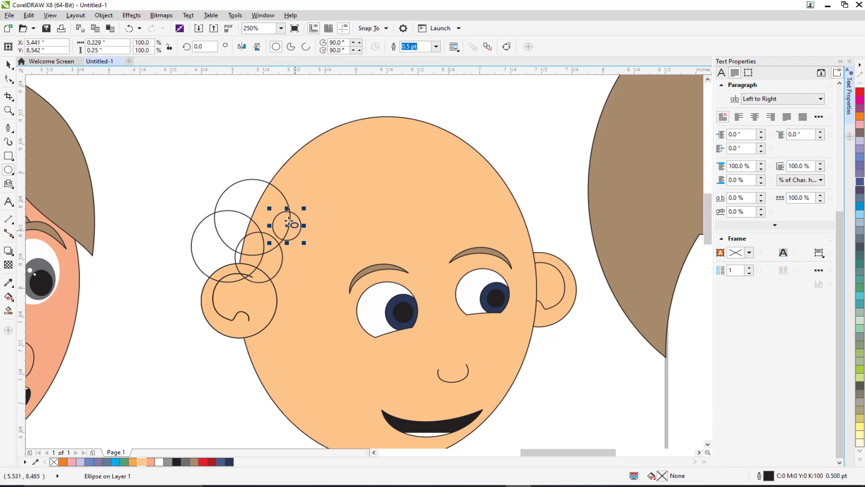
{"action": "left_click_drag", "start_coordinate": [271, 189], "coordinate": [344, 238]}
{"action": "left_click_drag", "start_coordinate": [300, 159], "coordinate": [392, 231]}
{"action": "left_click_drag", "start_coordinate": [373, 171], "coordinate": [424, 218]}
{"action": "left_click_drag", "start_coordinate": [407, 176], "coordinate": [451, 213]}
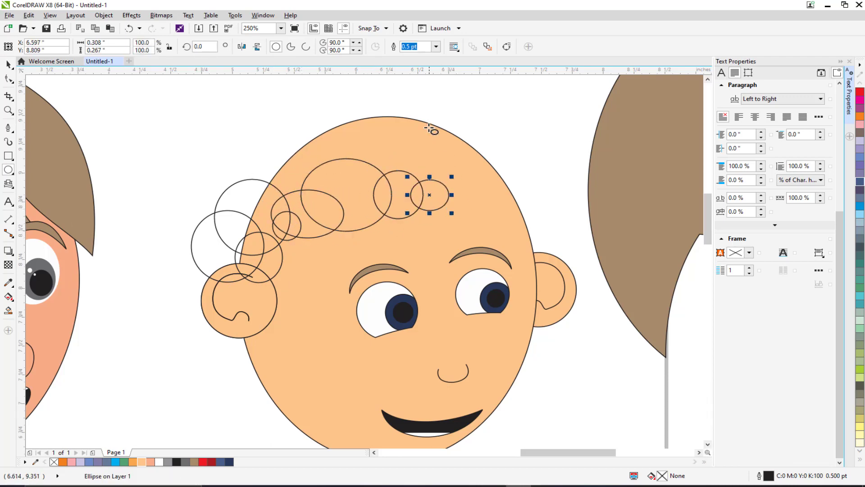
{"action": "left_click_drag", "start_coordinate": [429, 128], "coordinate": [540, 223]}
{"action": "left_click_drag", "start_coordinate": [373, 125], "coordinate": [462, 199]}
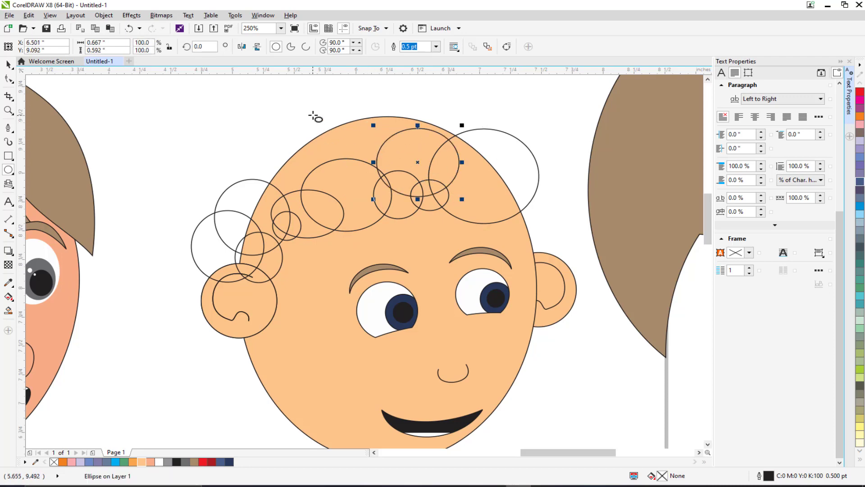
{"action": "left_click_drag", "start_coordinate": [314, 116], "coordinate": [417, 198]}
{"action": "left_click_drag", "start_coordinate": [261, 125], "coordinate": [347, 216]}
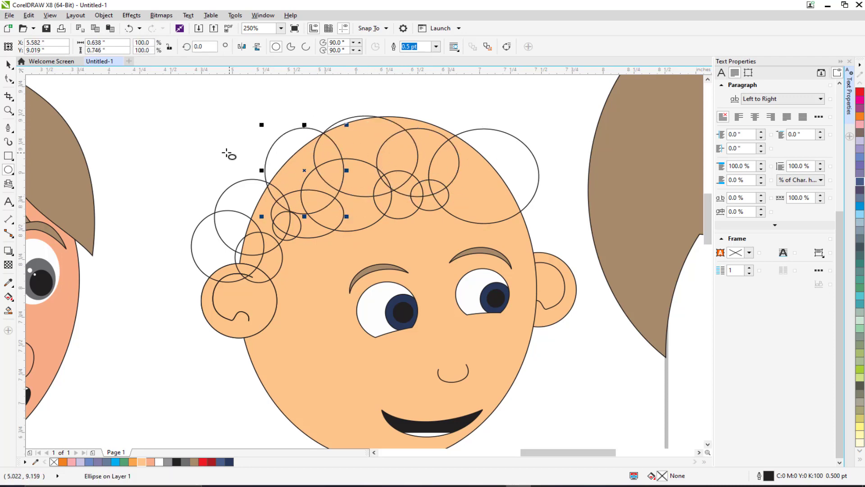
{"action": "left_click_drag", "start_coordinate": [224, 152], "coordinate": [298, 207]}
{"action": "left_click_drag", "start_coordinate": [273, 97], "coordinate": [381, 177]}
{"action": "mouse_move", "coordinate": [381, 178]}
{"action": "left_mouse_down"}
{"action": "mouse_move", "coordinate": [344, 205]}
{"action": "mouse_move", "coordinate": [341, 220]}
{"action": "left_mouse_up"}
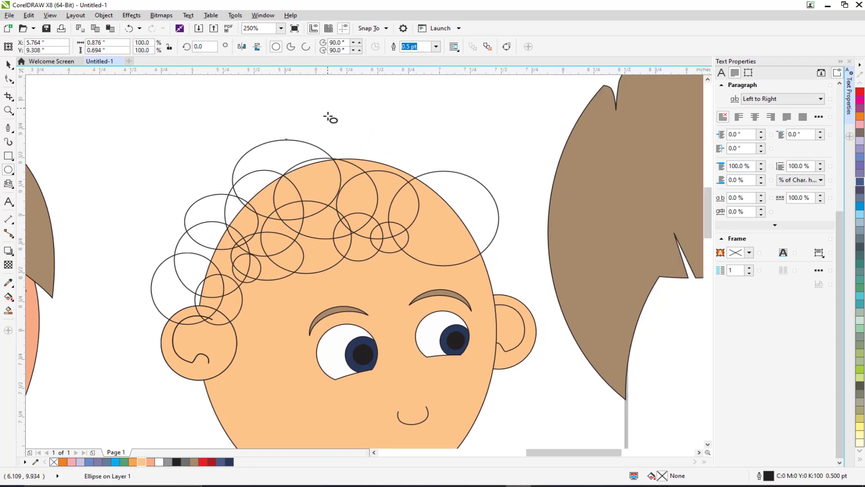
{"action": "left_click_drag", "start_coordinate": [329, 108], "coordinate": [418, 205]}
{"action": "mouse_move", "coordinate": [393, 135]}
{"action": "left_mouse_down"}
{"action": "mouse_move", "coordinate": [462, 207]}
{"action": "mouse_move", "coordinate": [380, 188]}
{"action": "left_mouse_up"}
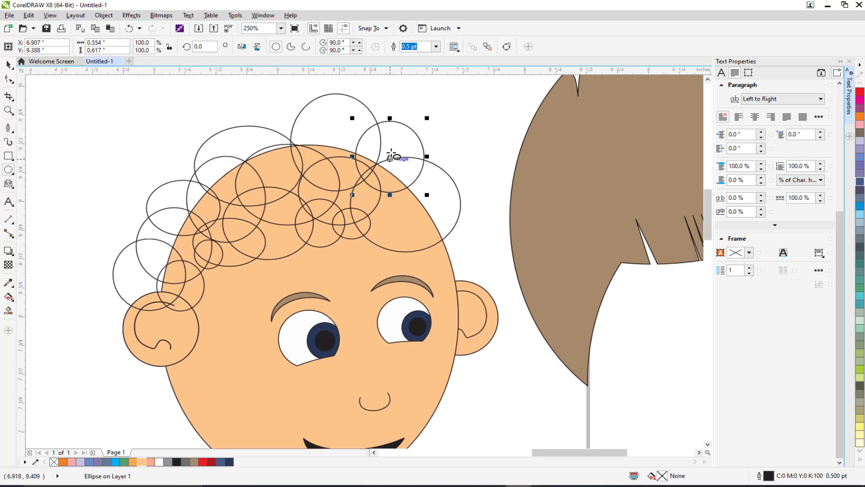
{"action": "left_click_drag", "start_coordinate": [392, 156], "coordinate": [472, 243]}
{"action": "mouse_move", "coordinate": [433, 215]}
{"action": "left_mouse_down"}
{"action": "mouse_move", "coordinate": [479, 264]}
{"action": "mouse_move", "coordinate": [476, 284]}
{"action": "left_mouse_up"}
{"action": "left_click_drag", "start_coordinate": [162, 187], "coordinate": [208, 203]}
{"action": "left_click_drag", "start_coordinate": [193, 136], "coordinate": [307, 224]}
{"action": "left_click_drag", "start_coordinate": [277, 111], "coordinate": [357, 194]}
{"action": "scroll", "coordinate": [284, 201], "scroll_direction": "down", "scroll_amount": 1}
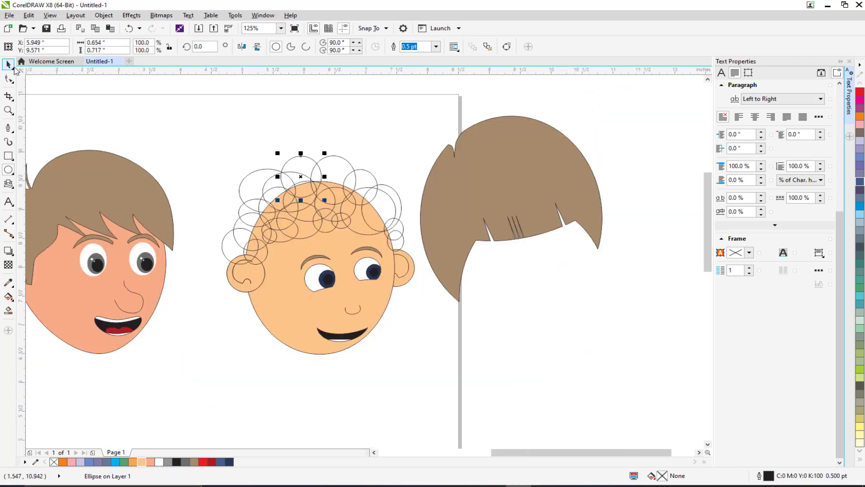
Step: Select all the hair circles and weld them into a single curly hair shape
{"action": "left_click", "coordinate": [14, 67]}
{"action": "left_click_drag", "start_coordinate": [210, 122], "coordinate": [296, 272]}
{"action": "left_click_drag", "start_coordinate": [254, 116], "coordinate": [378, 227]}
{"action": "scroll", "coordinate": [325, 197], "scroll_direction": "up", "scroll_amount": 1}
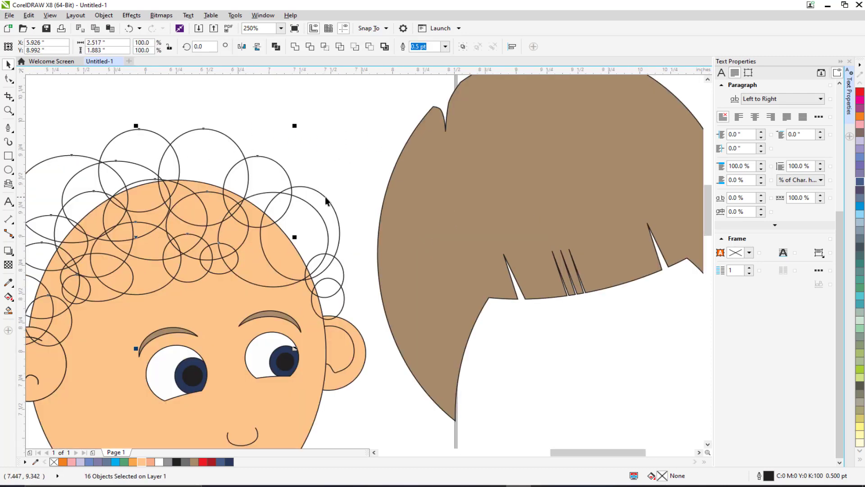
{"action": "left_click_drag", "start_coordinate": [386, 137], "coordinate": [297, 326]}
{"action": "scroll", "coordinate": [297, 326], "scroll_direction": "down", "scroll_amount": 1}
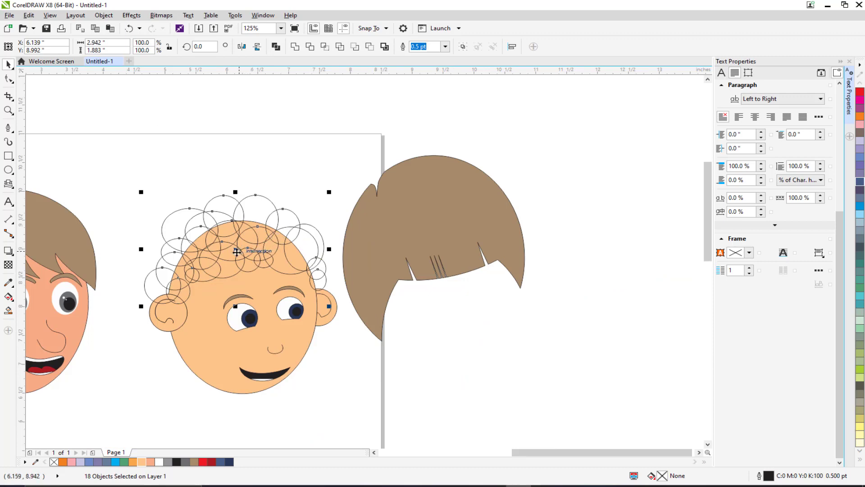
{"action": "left_click_drag", "start_coordinate": [235, 248], "coordinate": [233, 190]}
{"action": "key", "text": "ctrl+z"}
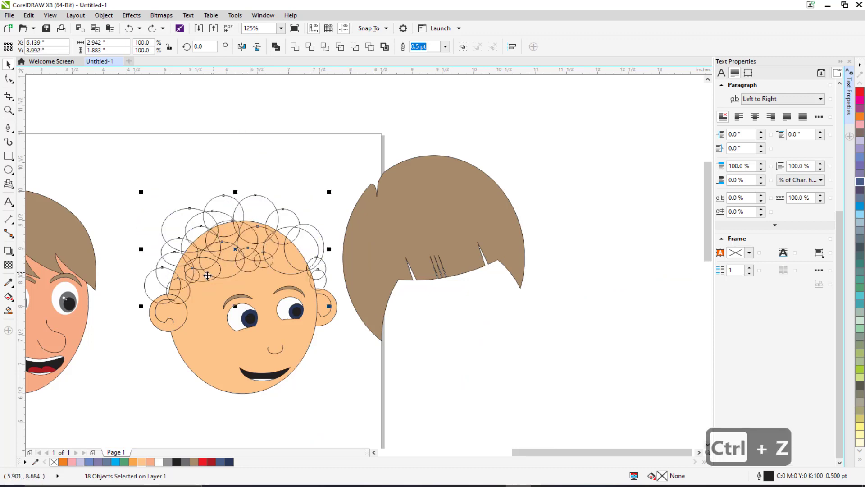
{"action": "scroll", "coordinate": [200, 280], "scroll_direction": "up", "scroll_amount": 1}
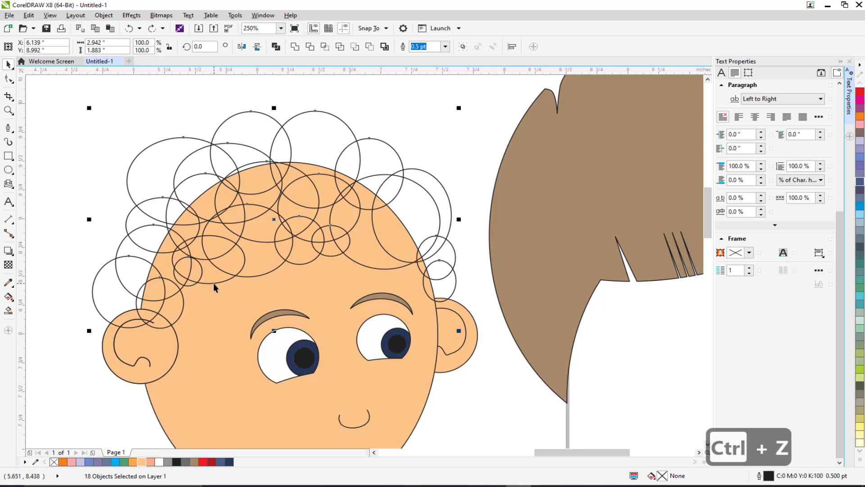
{"action": "left_click", "coordinate": [213, 284], "text": "shift"}
{"action": "scroll", "coordinate": [200, 248], "scroll_direction": "down", "scroll_amount": 1}
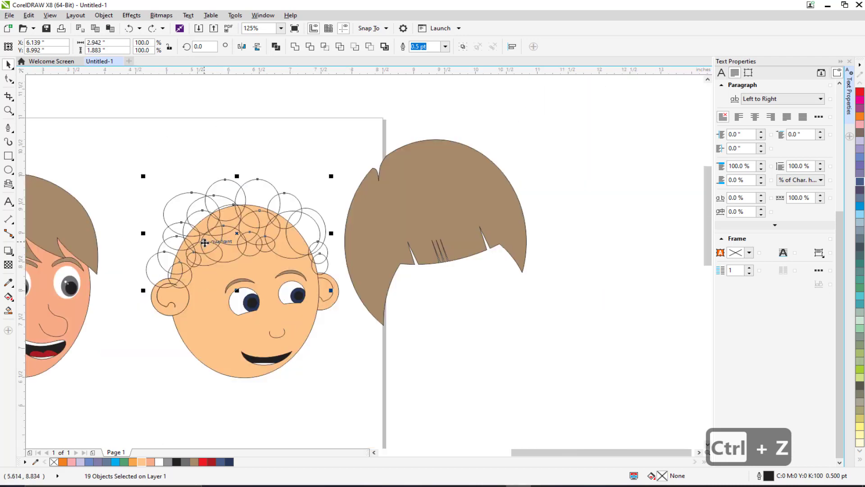
{"action": "left_click_drag", "start_coordinate": [205, 242], "coordinate": [208, 179]}
{"action": "key", "text": "ctrl+z"}
{"action": "scroll", "coordinate": [309, 223], "scroll_direction": "up", "scroll_amount": 1}
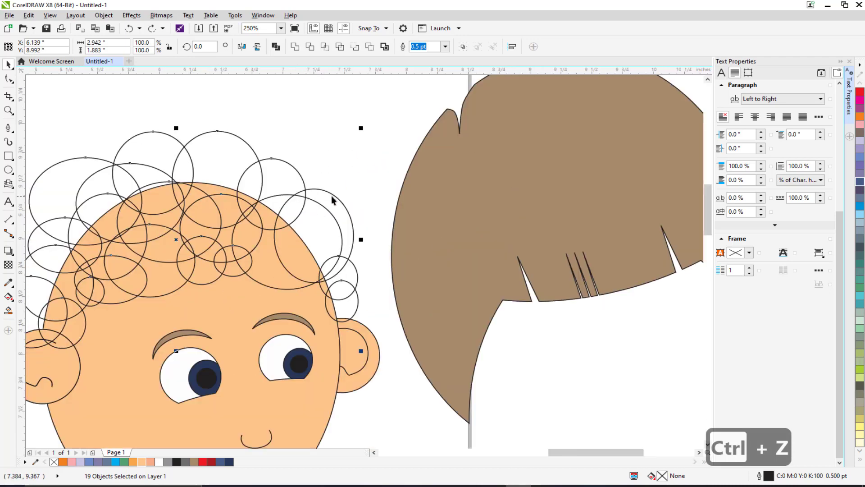
{"action": "left_click", "coordinate": [327, 212], "text": "shift"}
{"action": "left_click", "coordinate": [301, 50]}
{"action": "scroll", "coordinate": [307, 170], "scroll_direction": "down", "scroll_amount": 1}
{"action": "left_click_drag", "start_coordinate": [306, 170], "coordinate": [316, 172]}
{"action": "left_click", "coordinate": [185, 145]}
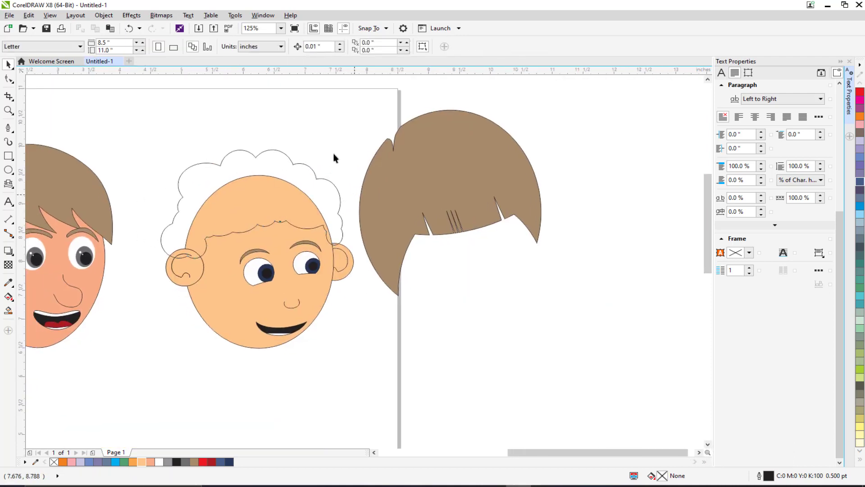
Step: Fill the welded hair shape with brown
{"action": "left_click", "coordinate": [241, 166]}
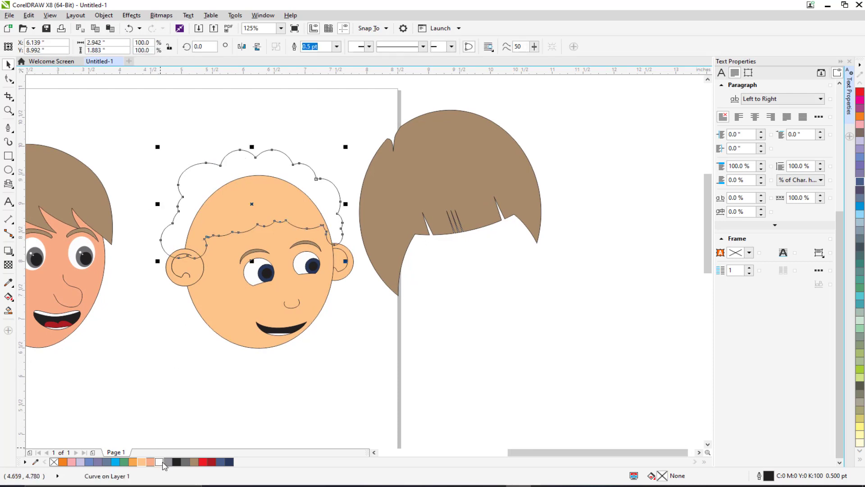
{"action": "left_click", "coordinate": [194, 462]}
{"action": "left_click", "coordinate": [162, 355]}
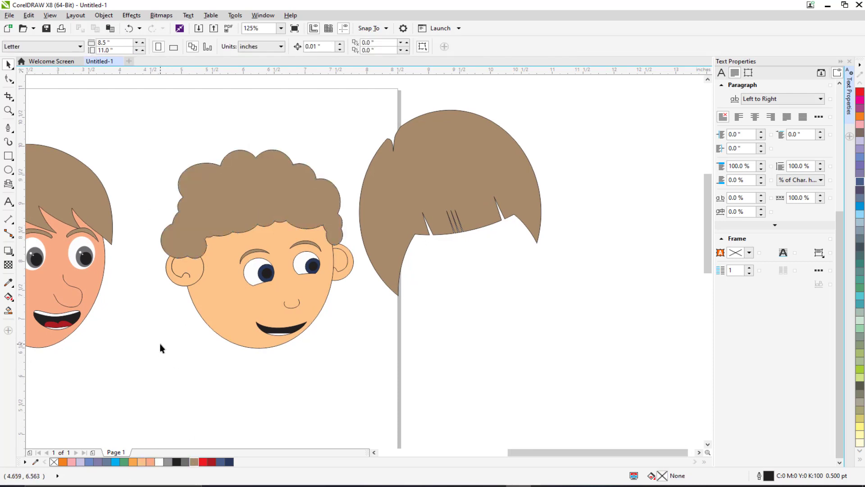
Step: Apply an elliptical fountain fill to the face ellipse with the Interactive Fill tool
{"action": "left_click_drag", "start_coordinate": [187, 330], "coordinate": [248, 349]}
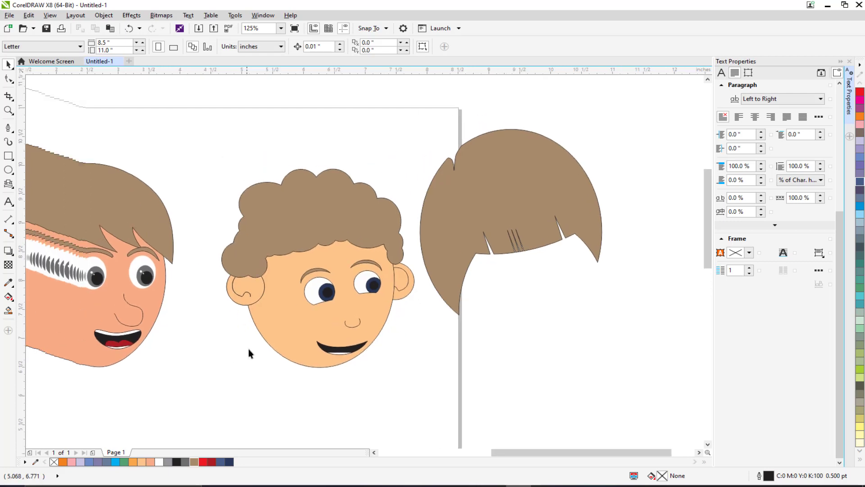
{"action": "left_click_drag", "start_coordinate": [274, 188], "coordinate": [393, 126]}
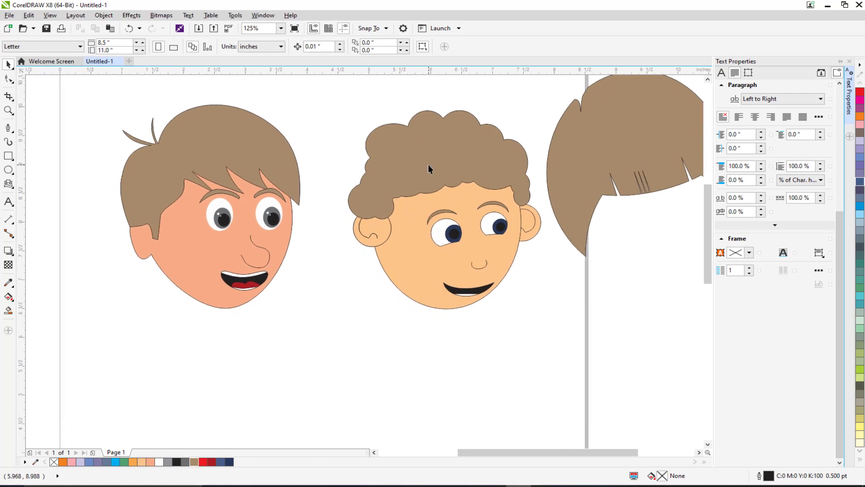
{"action": "left_click_drag", "start_coordinate": [374, 183], "coordinate": [367, 208]}
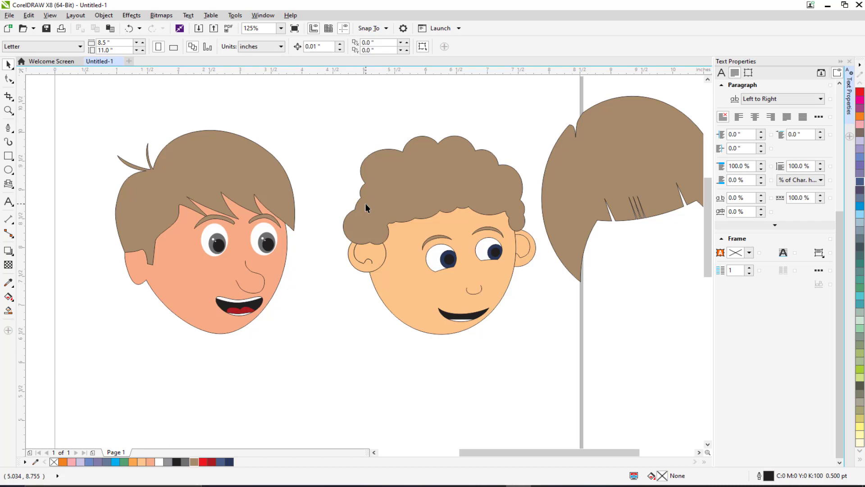
{"action": "scroll", "coordinate": [374, 225], "scroll_direction": "down", "scroll_amount": 3}
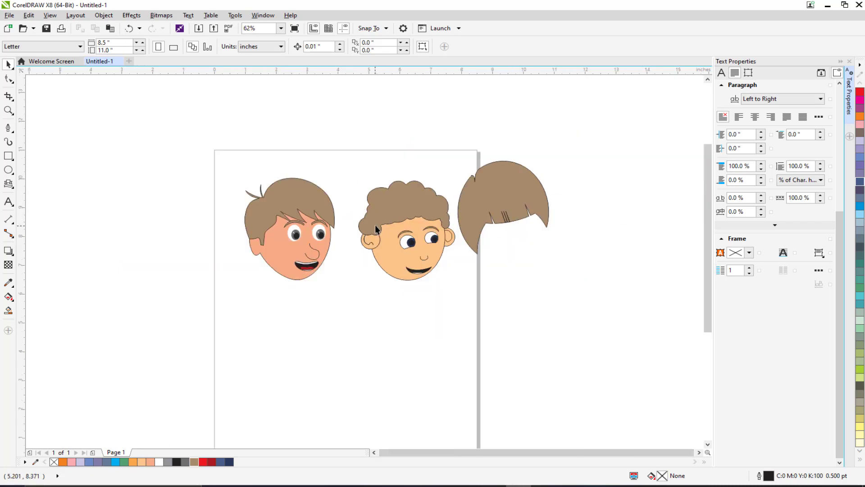
{"action": "scroll", "coordinate": [384, 216], "scroll_direction": "up", "scroll_amount": 3}
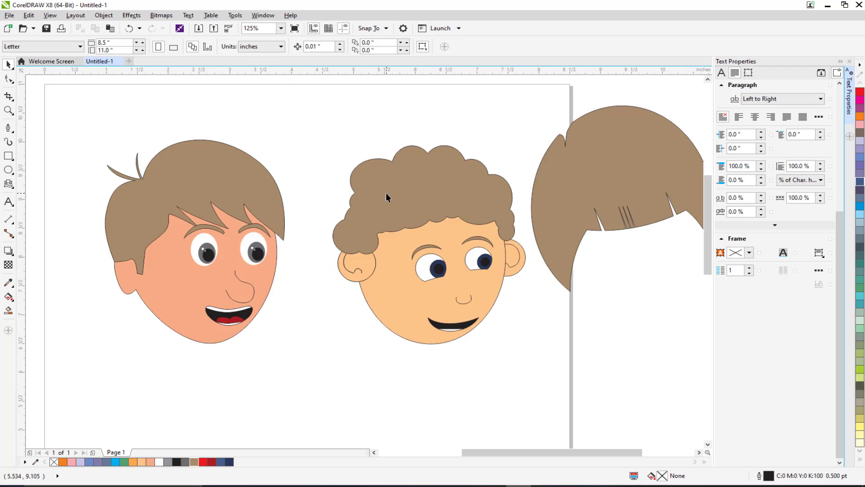
{"action": "left_click", "coordinate": [410, 312]}
{"action": "left_click_drag", "start_coordinate": [385, 287], "coordinate": [417, 295]}
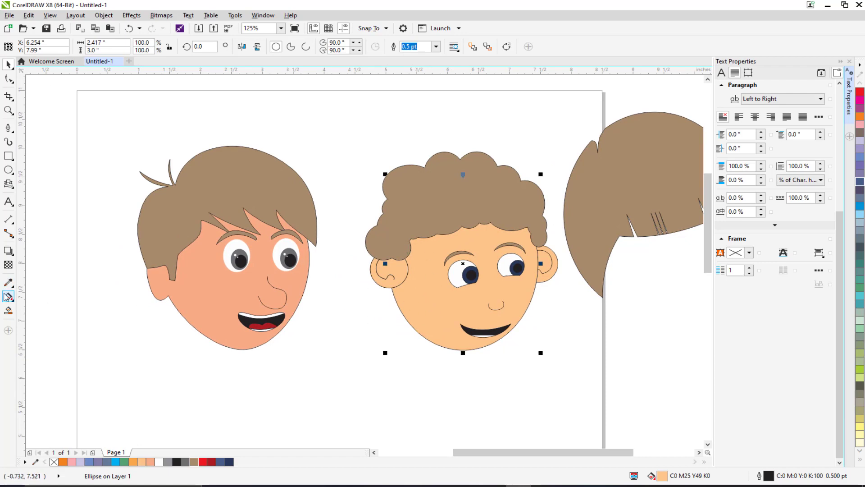
{"action": "left_click", "coordinate": [8, 297]}
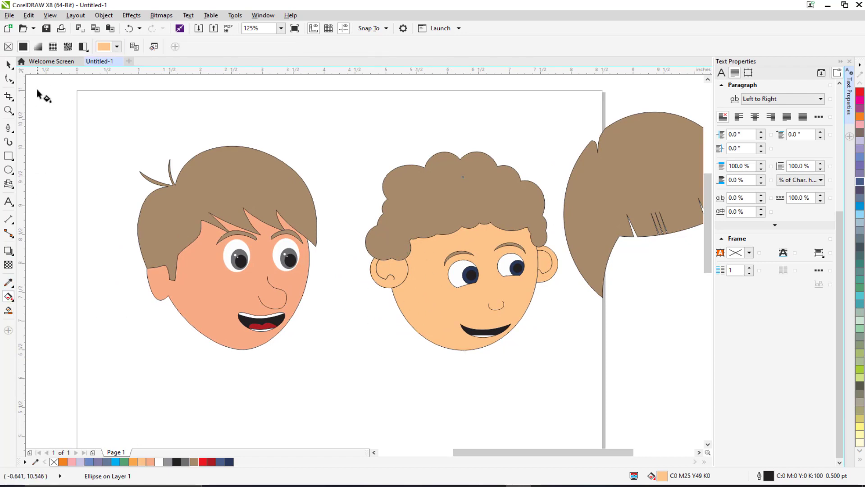
{"action": "left_click", "coordinate": [38, 47]}
{"action": "scroll", "coordinate": [435, 331], "scroll_direction": "right", "scroll_amount": 2}
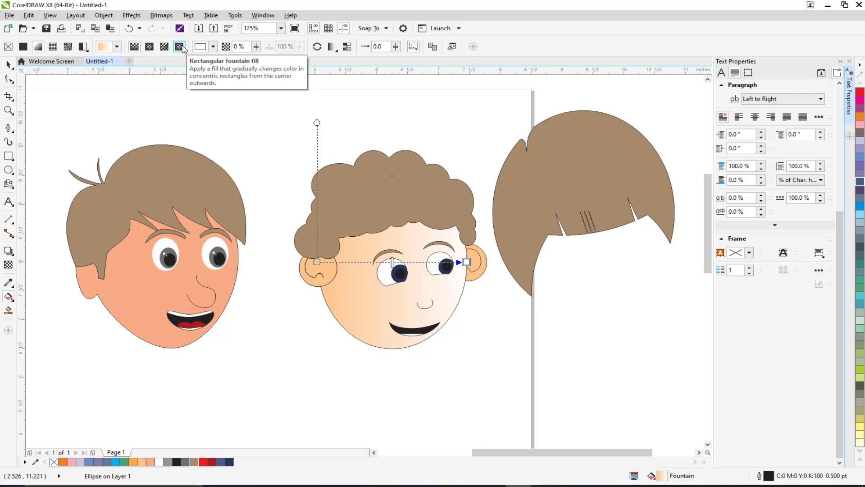
{"action": "left_click", "coordinate": [149, 47]}
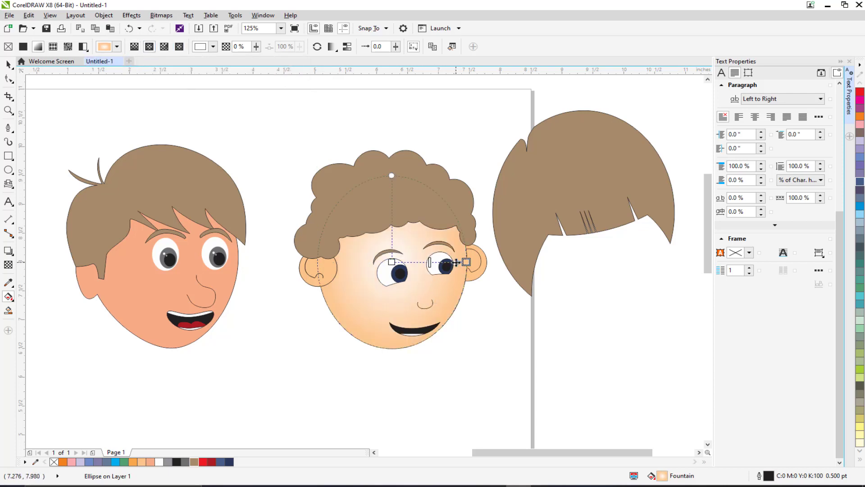
Step: Reposition the face gradient's nodes, making the start light peach and the end orange C2 M37 Y75 K0
{"action": "left_click_drag", "start_coordinate": [466, 262], "coordinate": [486, 262]}
{"action": "left_click_drag", "start_coordinate": [391, 262], "coordinate": [407, 273]}
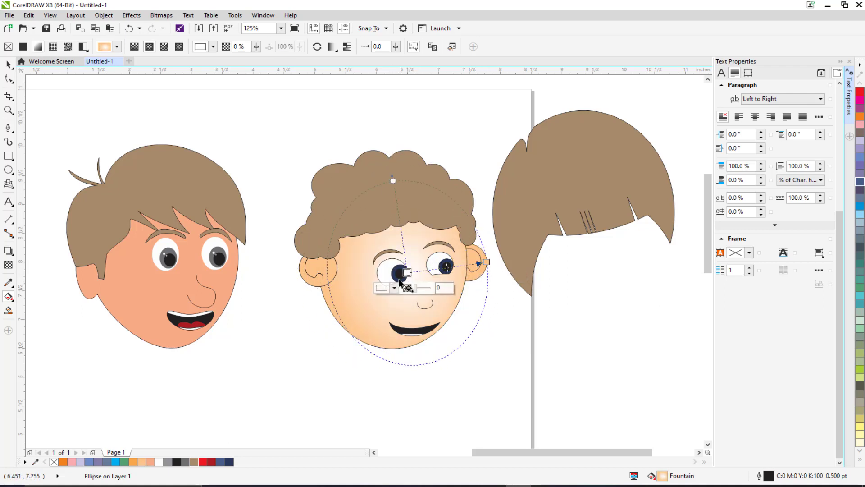
{"action": "left_click", "coordinate": [143, 464]}
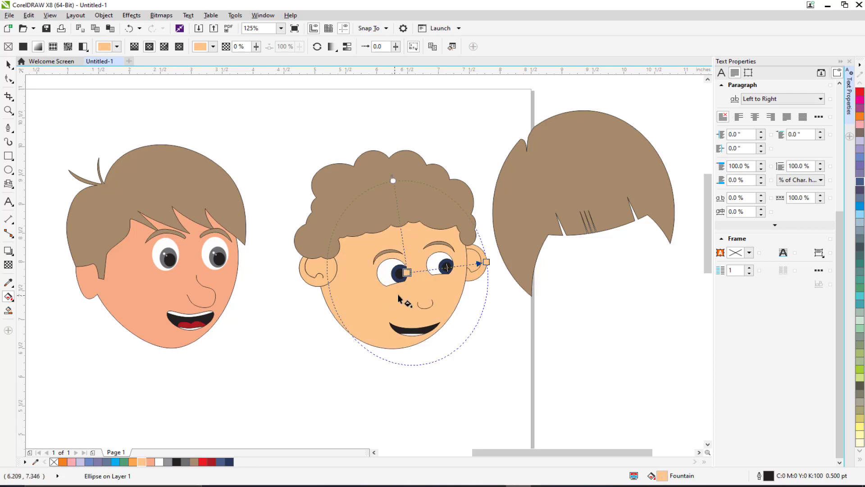
{"action": "left_click", "coordinate": [486, 262]}
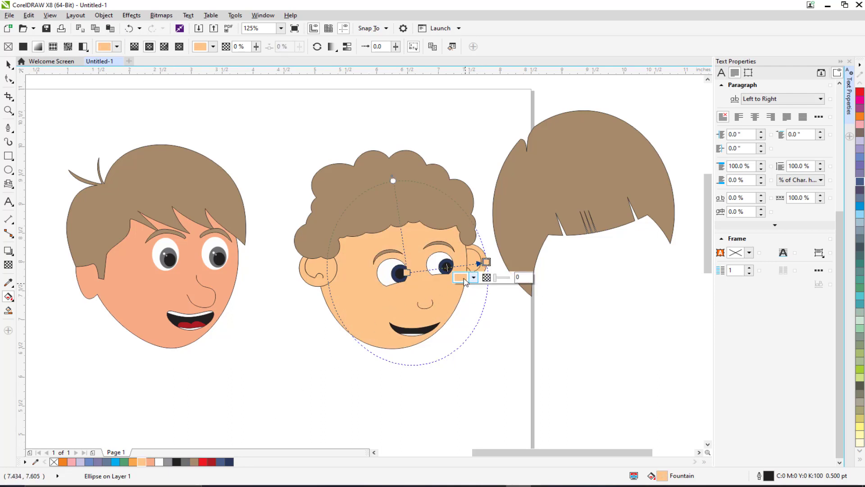
{"action": "left_click", "coordinate": [474, 278]}
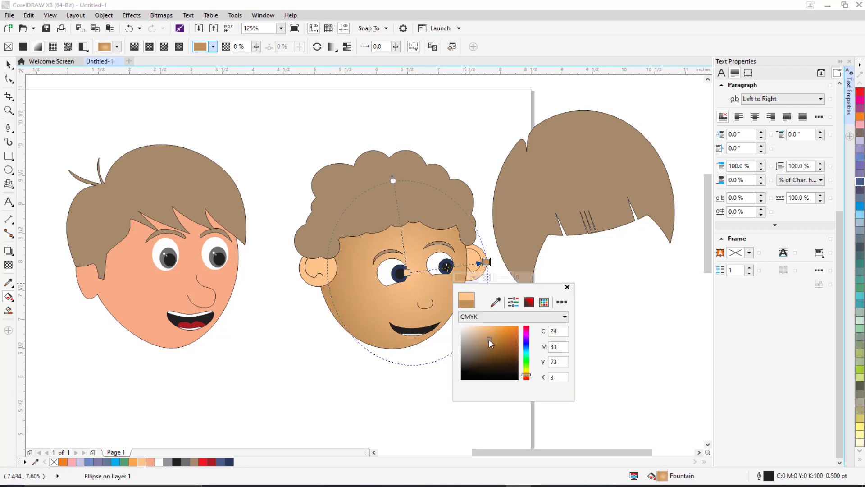
{"action": "left_click_drag", "start_coordinate": [488, 339], "coordinate": [496, 328]}
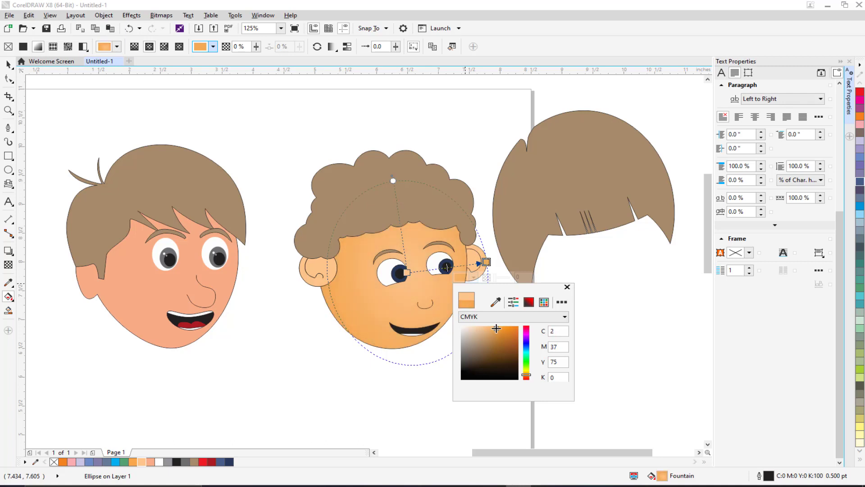
{"action": "left_click", "coordinate": [407, 273]}
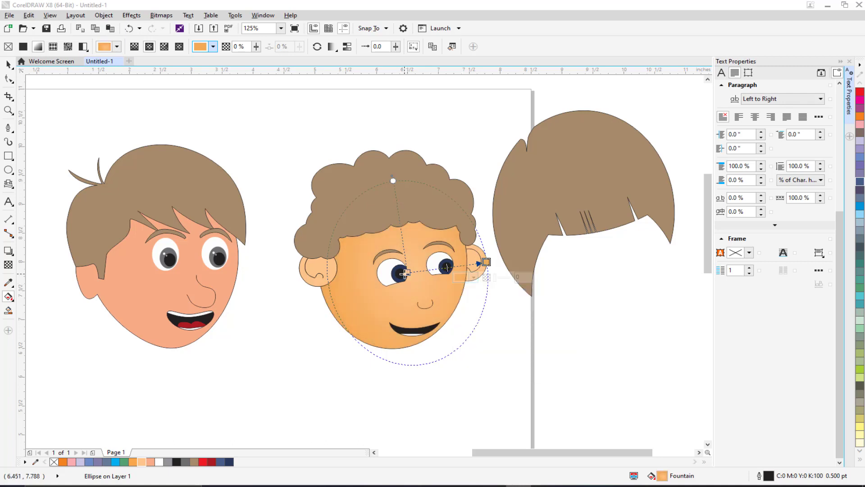
{"action": "left_click_drag", "start_coordinate": [407, 273], "coordinate": [419, 271]}
{"action": "left_click_drag", "start_coordinate": [487, 261], "coordinate": [513, 282]}
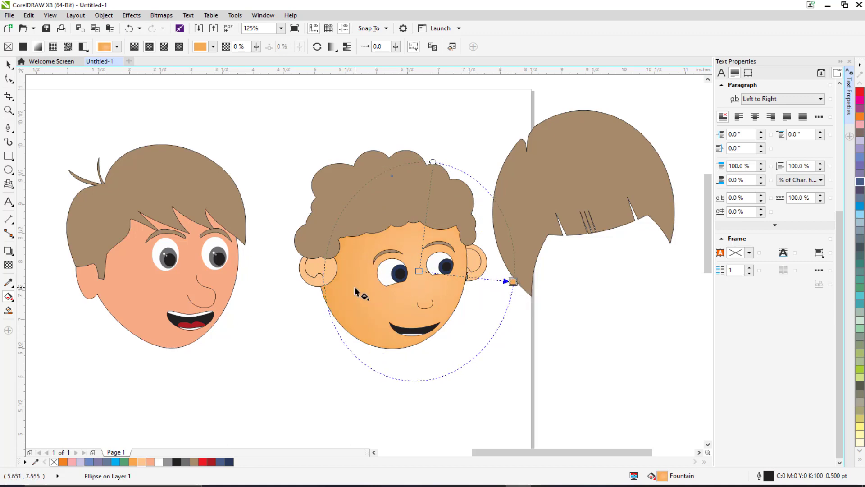
Step: Move the face gradient's centre and set its start colour to C0 M12 Y24 K0
{"action": "scroll", "coordinate": [358, 288], "scroll_direction": "up", "scroll_amount": 2}
{"action": "scroll", "coordinate": [357, 288], "scroll_direction": "down", "scroll_amount": 2}
{"action": "scroll", "coordinate": [460, 284], "scroll_direction": "up", "scroll_amount": 2}
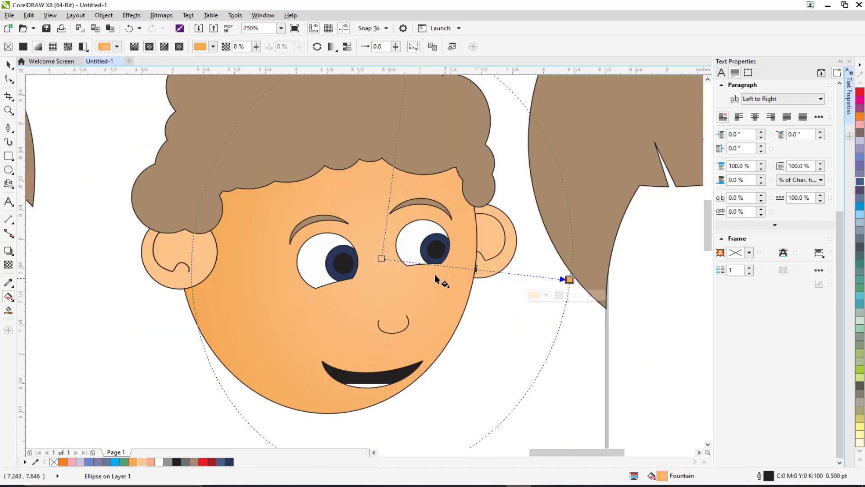
{"action": "left_click_drag", "start_coordinate": [381, 258], "coordinate": [387, 258]}
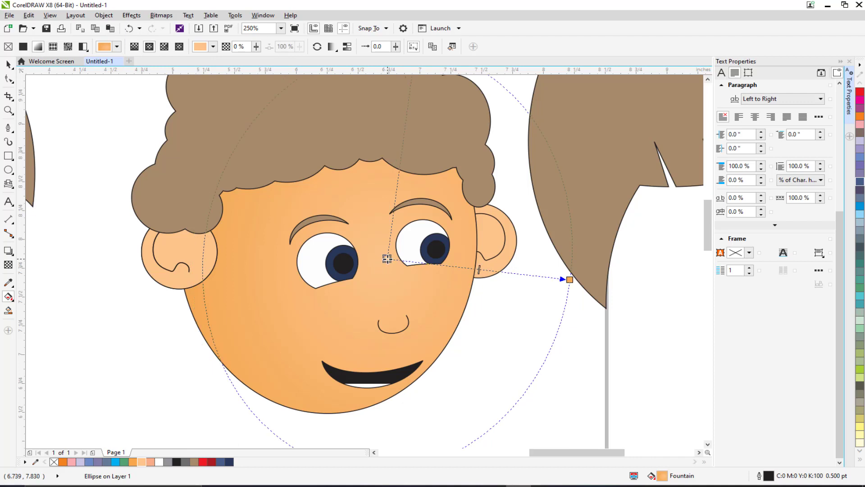
{"action": "left_click", "coordinate": [351, 274]}
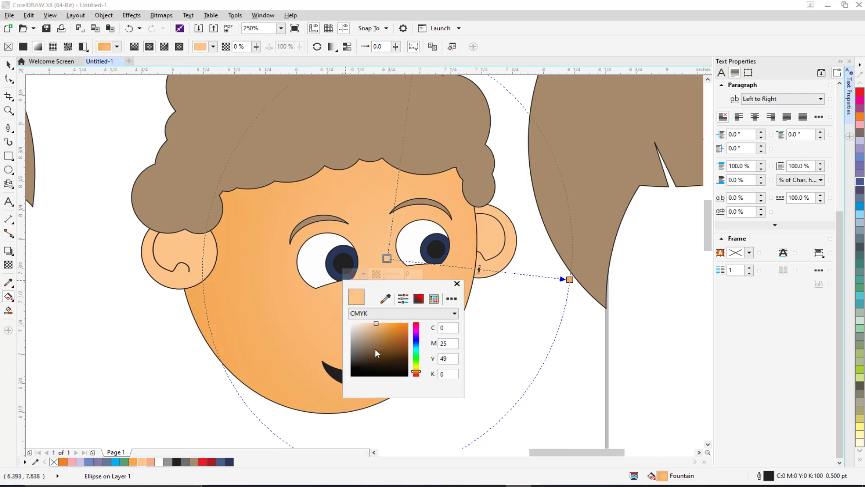
{"action": "left_click", "coordinate": [365, 323]}
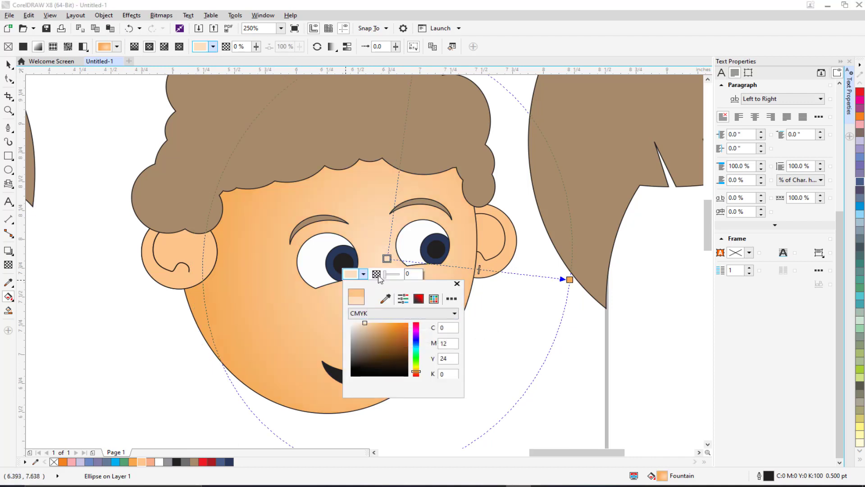
{"action": "left_click", "coordinate": [387, 260]}
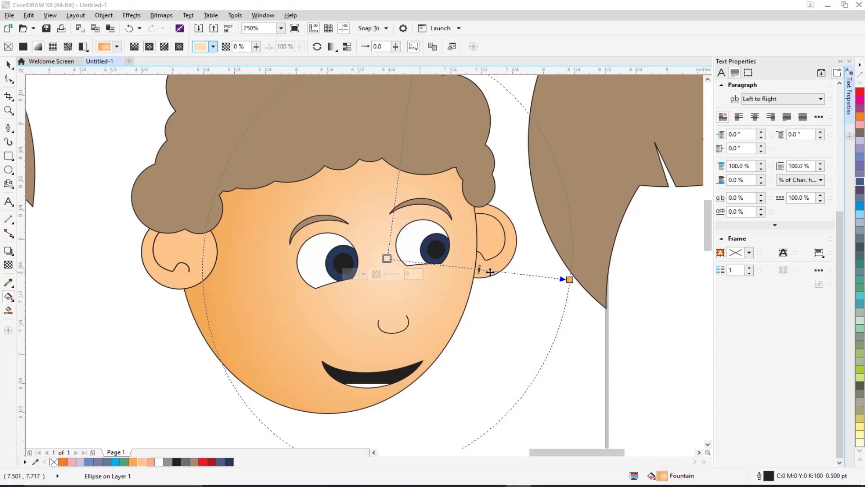
Step: Add two intermediate colour nodes to the face gradient and adjust the end node's colour
{"action": "double_click", "coordinate": [508, 272]}
{"action": "double_click", "coordinate": [536, 275]}
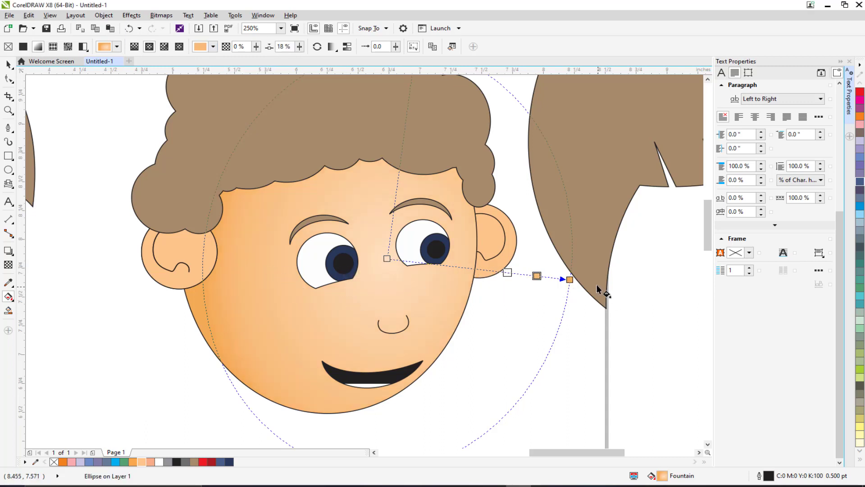
{"action": "left_click", "coordinate": [569, 280]}
{"action": "left_click", "coordinate": [546, 295]}
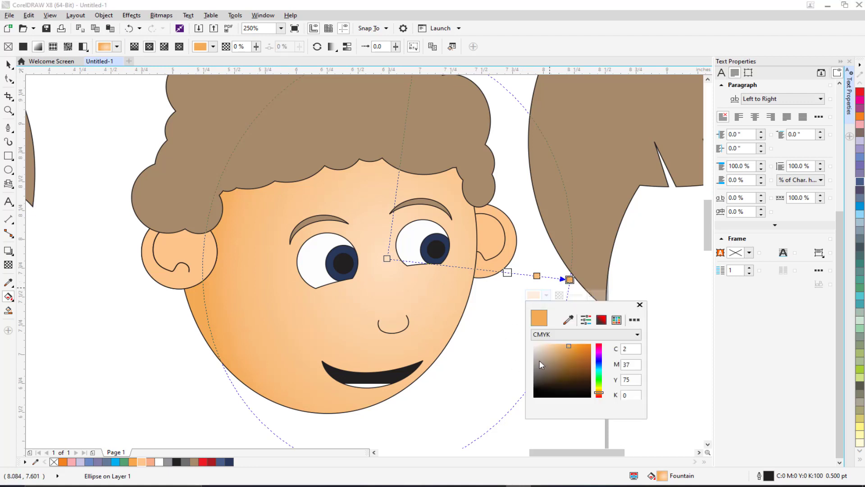
{"action": "left_click", "coordinate": [566, 349]}
{"action": "left_click", "coordinate": [565, 352]}
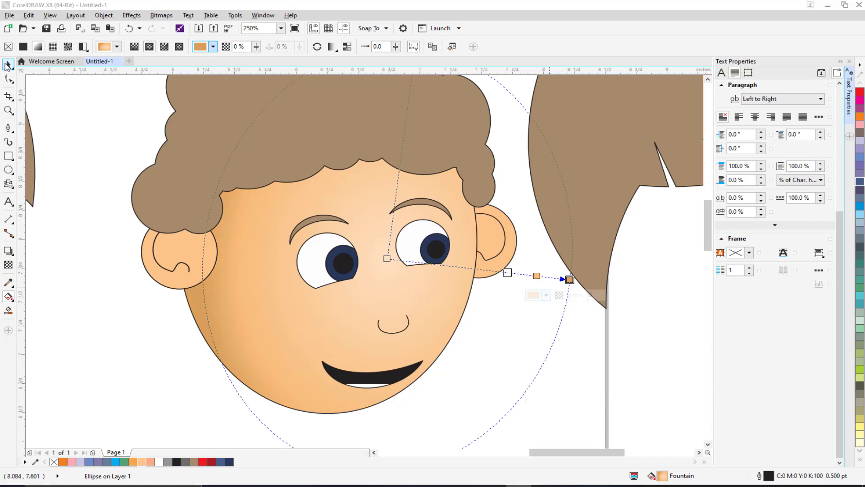
{"action": "left_click", "coordinate": [131, 251]}
{"action": "left_click_drag", "start_coordinate": [131, 251], "coordinate": [169, 254]}
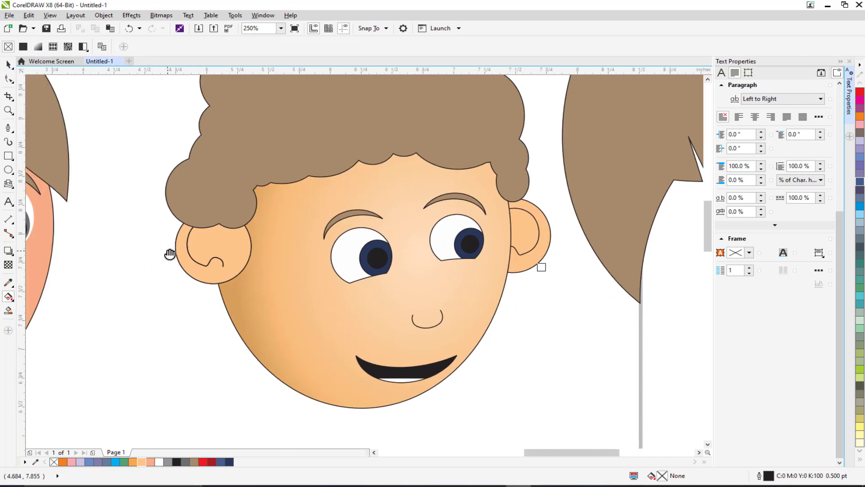
Step: Apply an elliptical fountain fill to the curly hair shape with the Interactive Fill tool
{"action": "scroll", "coordinate": [228, 262], "scroll_direction": "down", "scroll_amount": 1}
{"action": "left_click_drag", "start_coordinate": [231, 247], "coordinate": [235, 277]}
{"action": "left_click", "coordinate": [262, 232]}
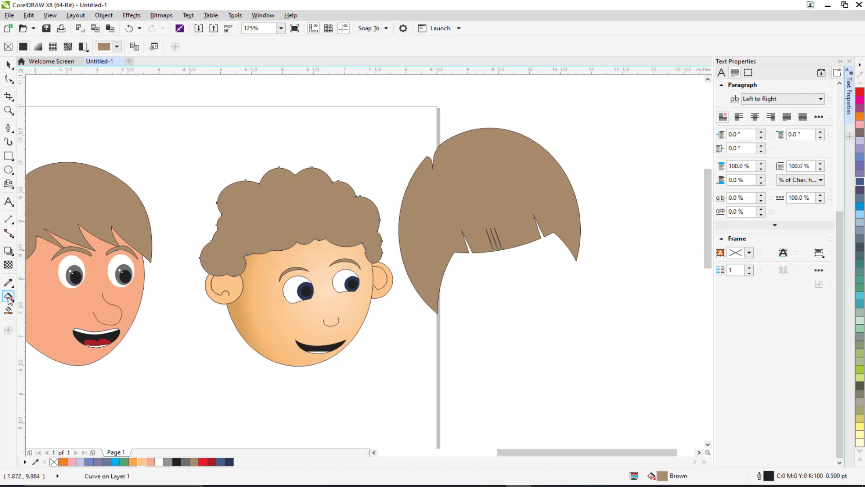
{"action": "left_click", "coordinate": [38, 46]}
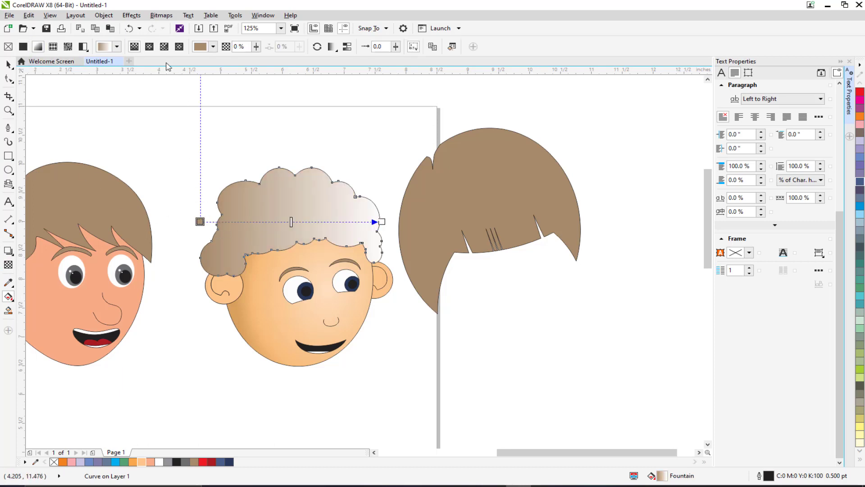
{"action": "left_click", "coordinate": [149, 46]}
Step: Move and enlarge the hair gradient's ellipse, then set its centre colour to brown from the palette
{"action": "left_click_drag", "start_coordinate": [287, 226], "coordinate": [325, 222]}
{"action": "left_click_drag", "start_coordinate": [417, 219], "coordinate": [378, 154]}
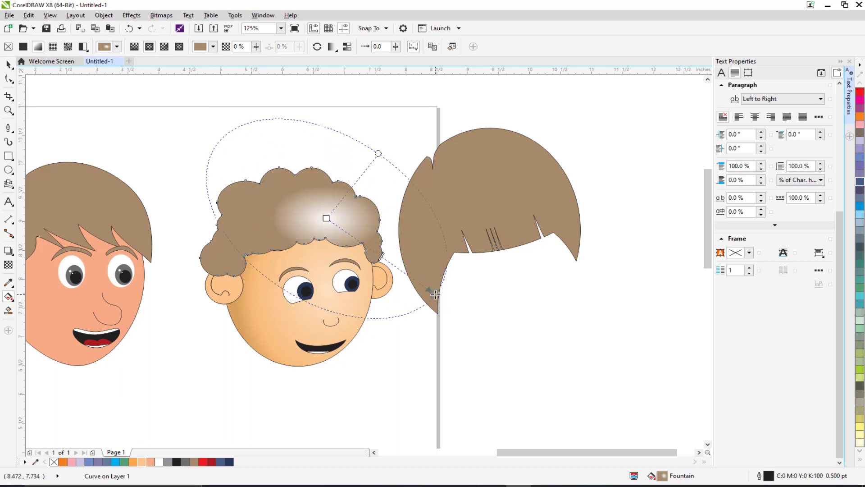
{"action": "left_click", "coordinate": [326, 218]}
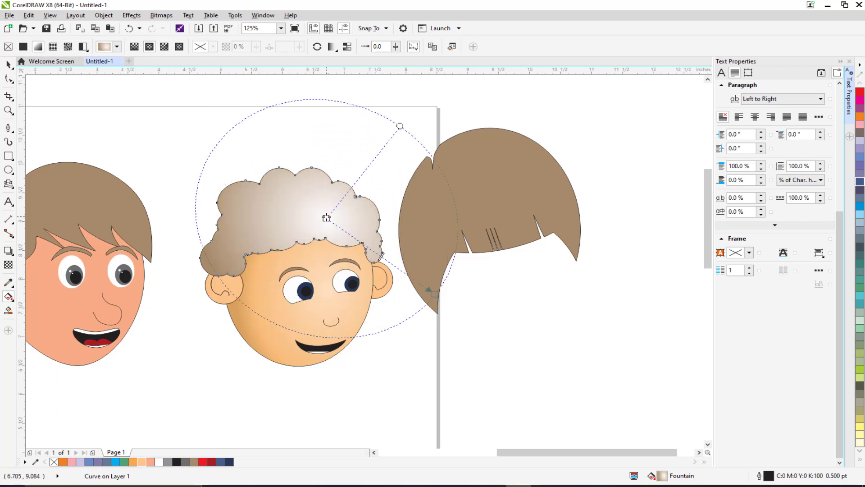
{"action": "left_click", "coordinate": [194, 461]}
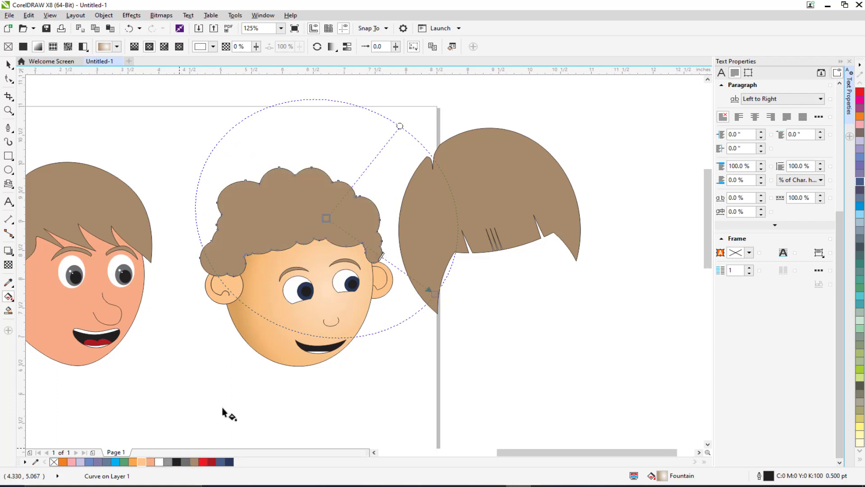
Step: Set the hair gradient's outer node colour to dark brown C58 M65 Y83 K73
{"action": "left_click", "coordinate": [434, 293]}
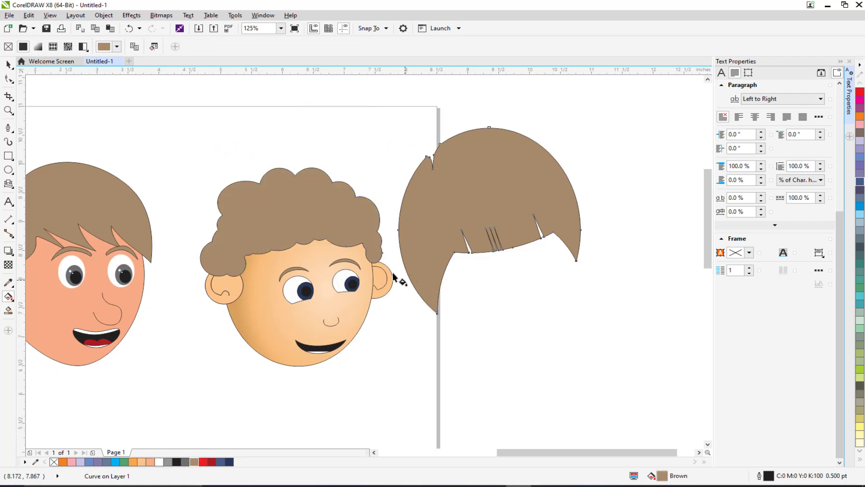
{"action": "left_click", "coordinate": [378, 248]}
{"action": "left_click", "coordinate": [435, 294]}
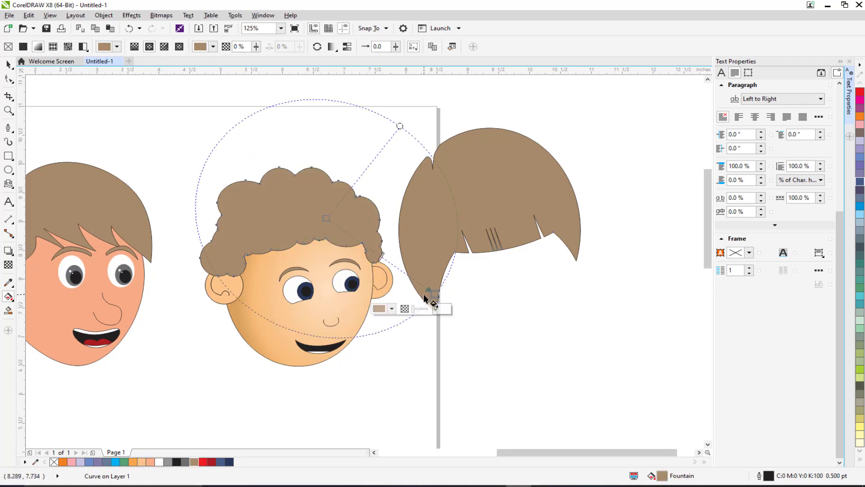
{"action": "left_click", "coordinate": [380, 312]}
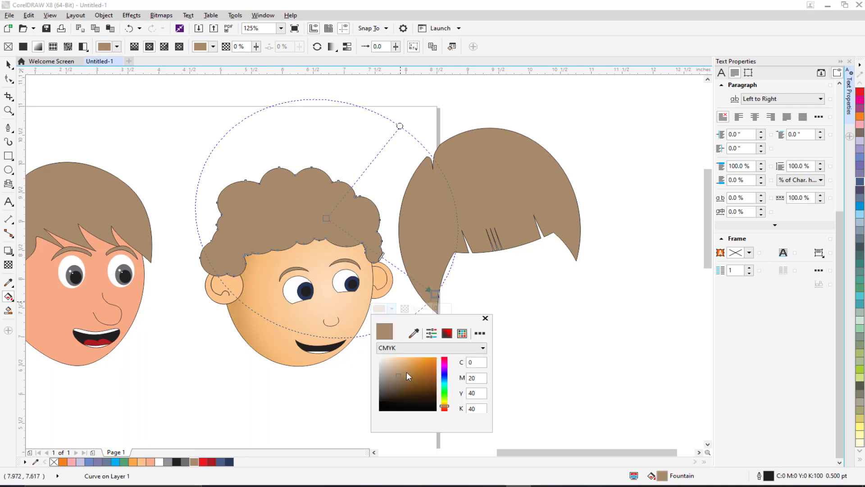
{"action": "left_click_drag", "start_coordinate": [404, 374], "coordinate": [406, 397]}
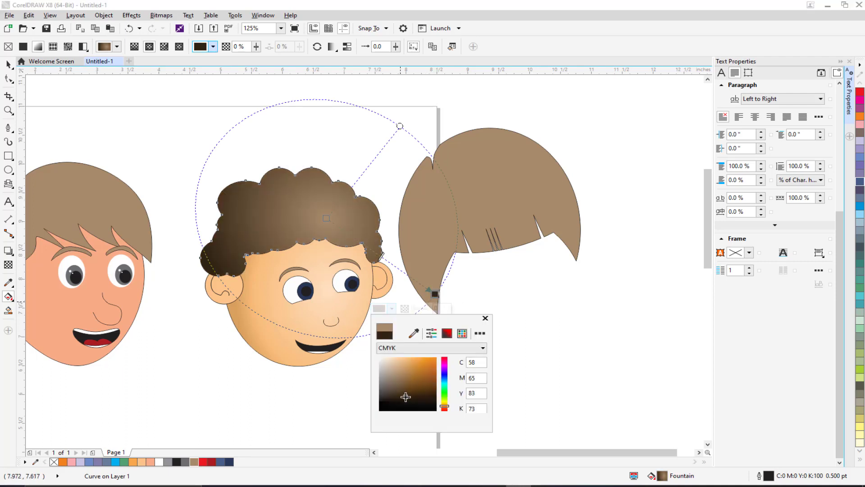
{"action": "left_click", "coordinate": [12, 64]}
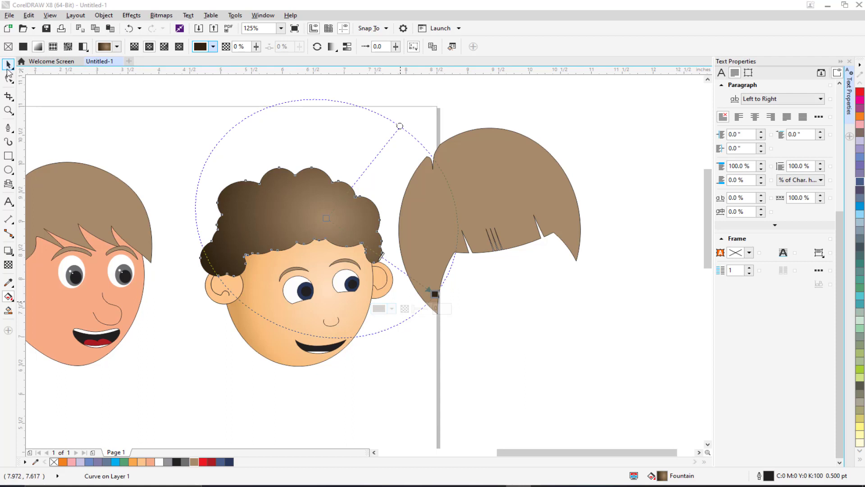
{"action": "left_click", "coordinate": [176, 203]}
{"action": "left_click_drag", "start_coordinate": [175, 202], "coordinate": [200, 195]}
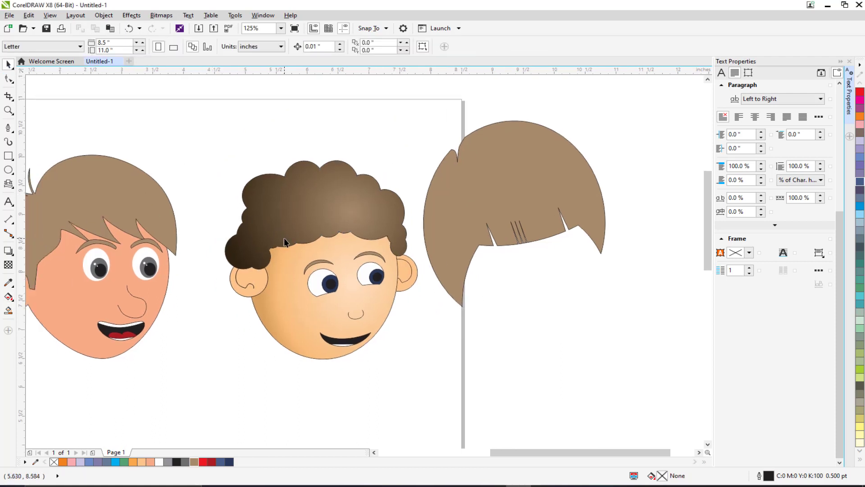
{"action": "left_click_drag", "start_coordinate": [308, 239], "coordinate": [329, 214]}
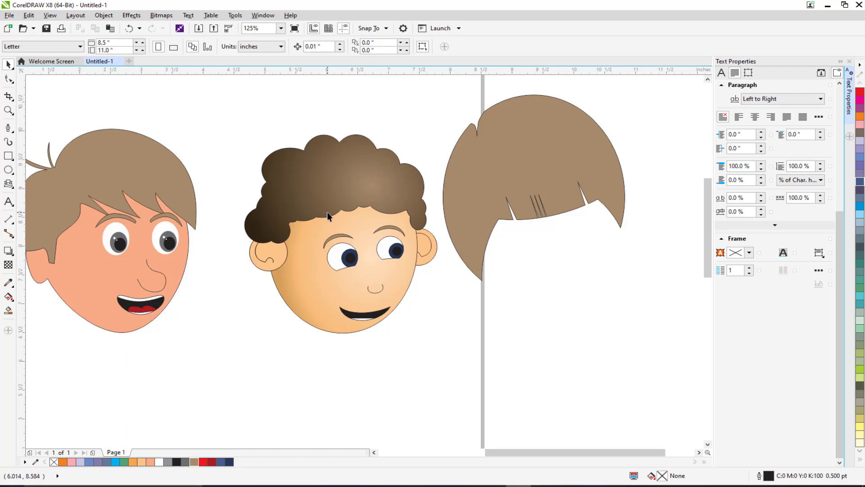
{"action": "scroll", "coordinate": [321, 159], "scroll_direction": "up", "scroll_amount": 1}
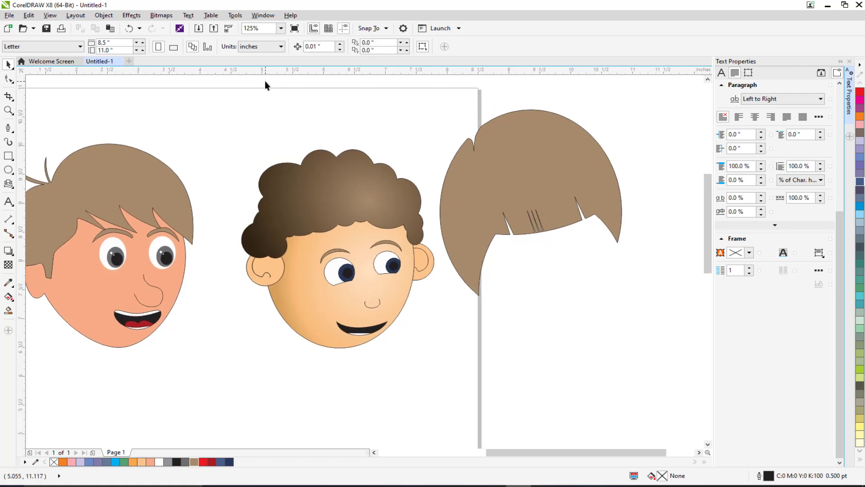
{"action": "left_click_drag", "start_coordinate": [354, 210], "coordinate": [336, 183]}
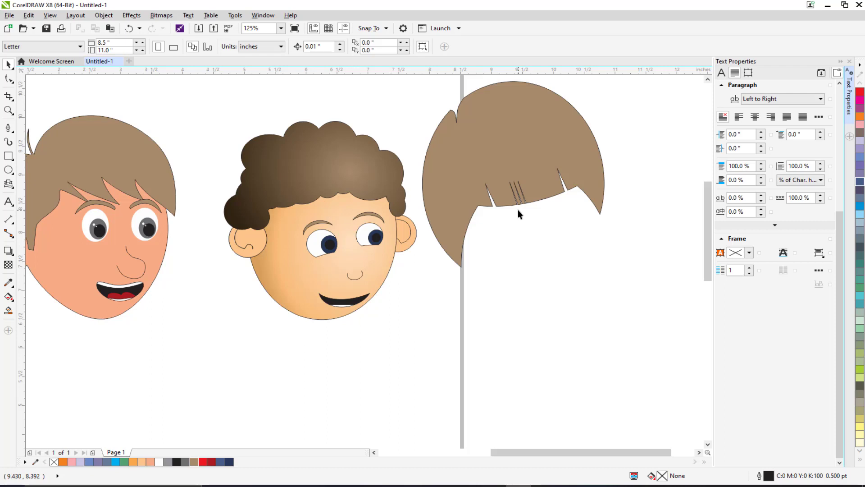